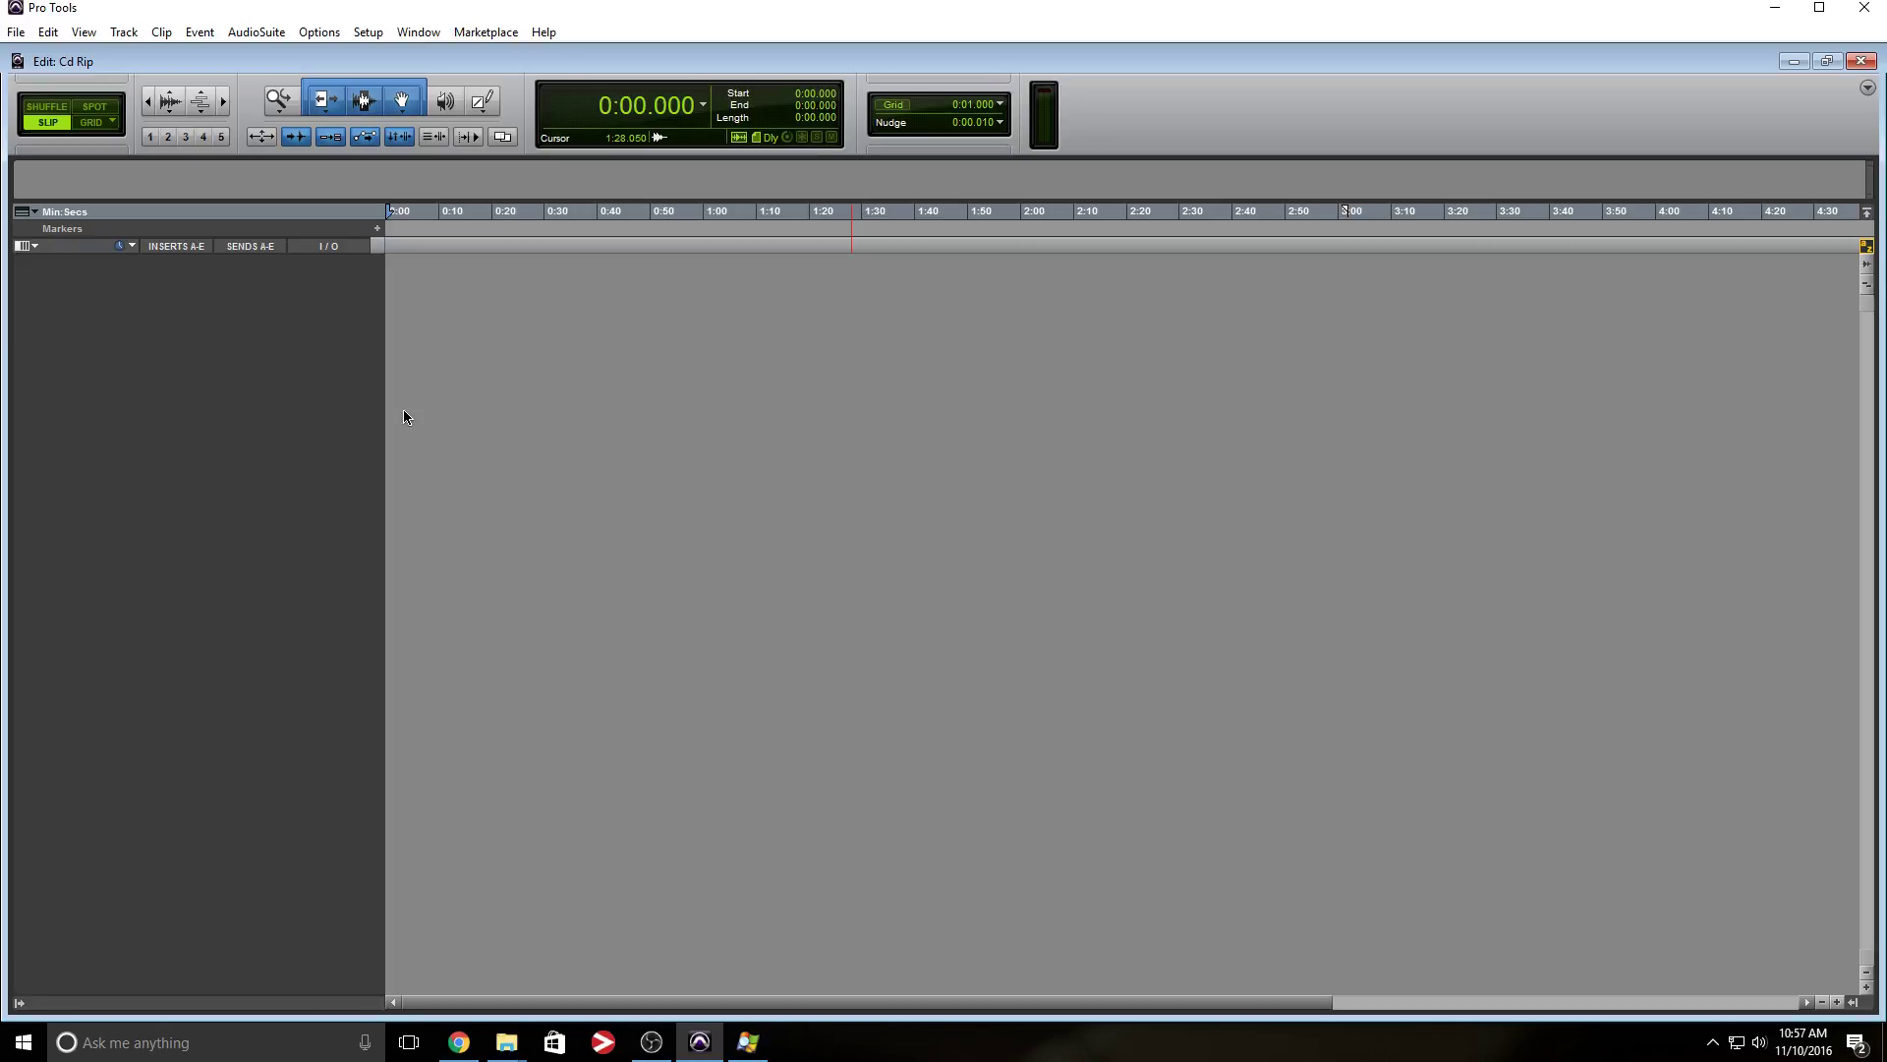
Step: Import Track01.cda from the BD-RE Drive (K:) audio CD, keeping Audio Files as the destination
click(16, 31)
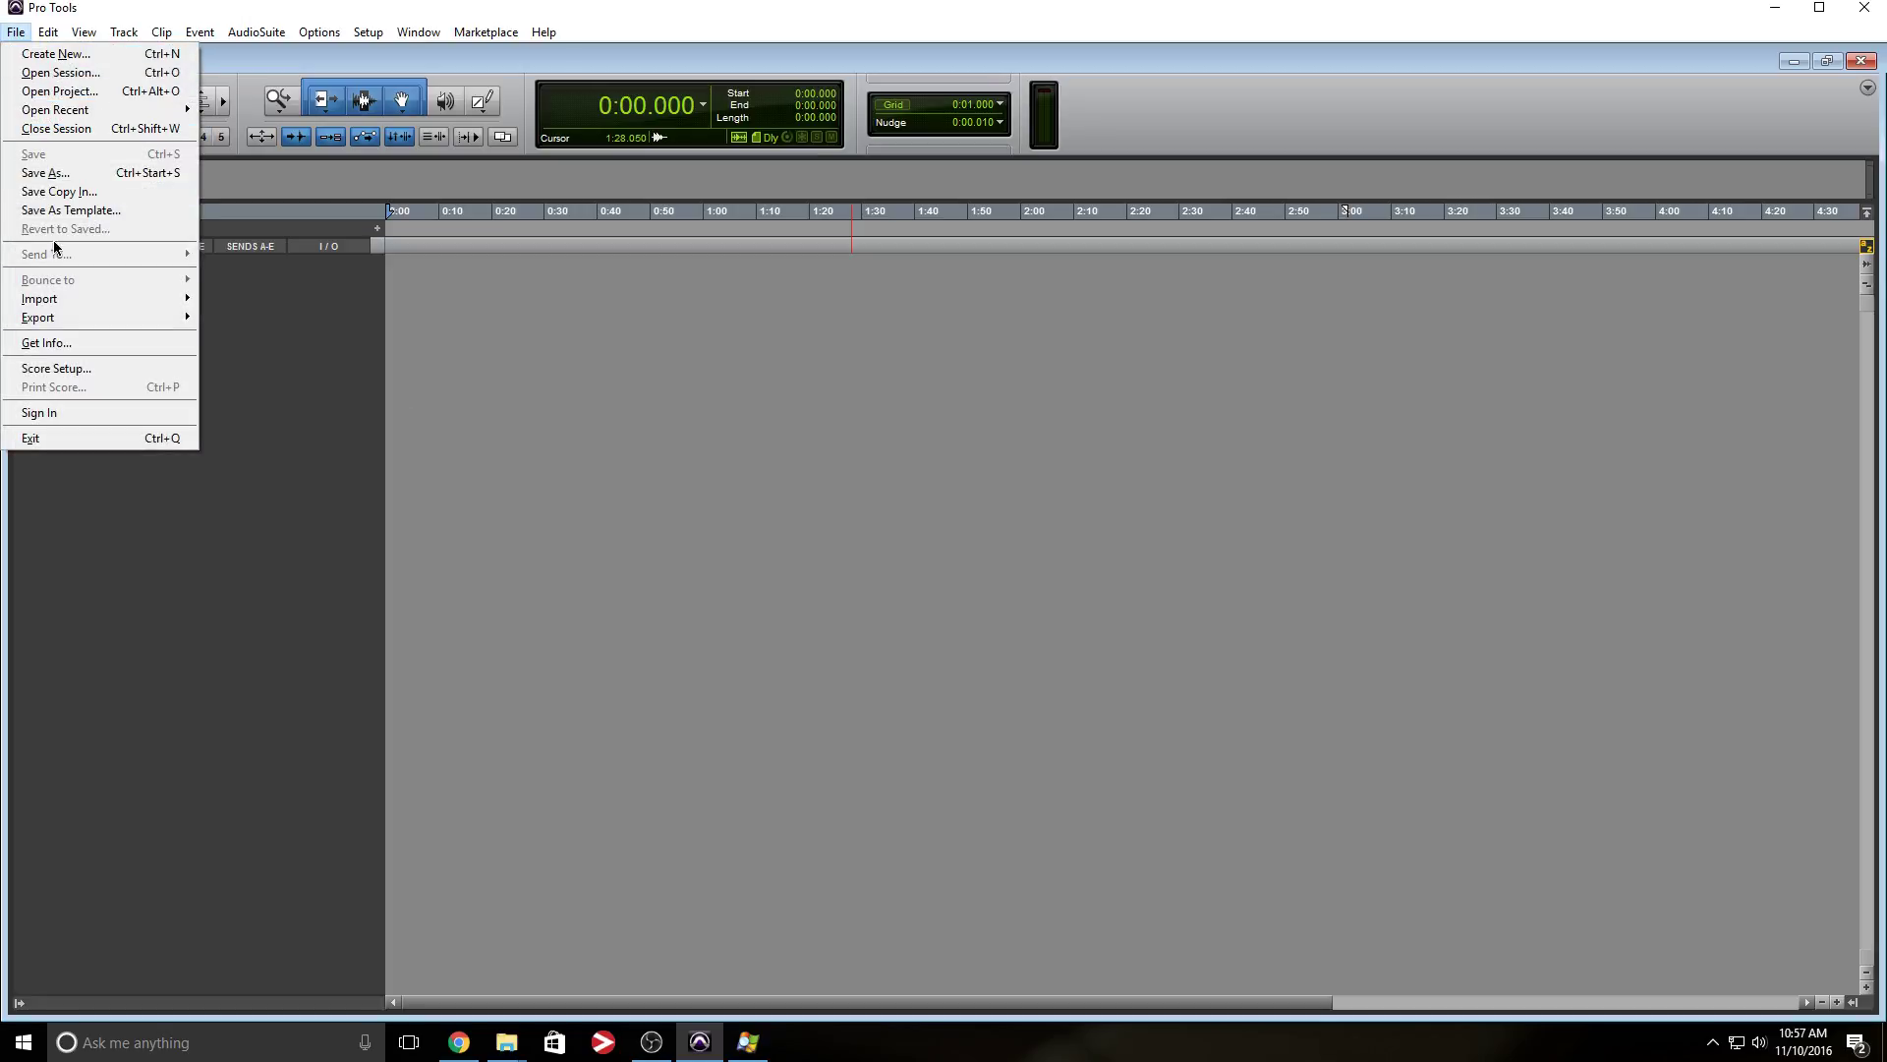
mouse_move(61, 299)
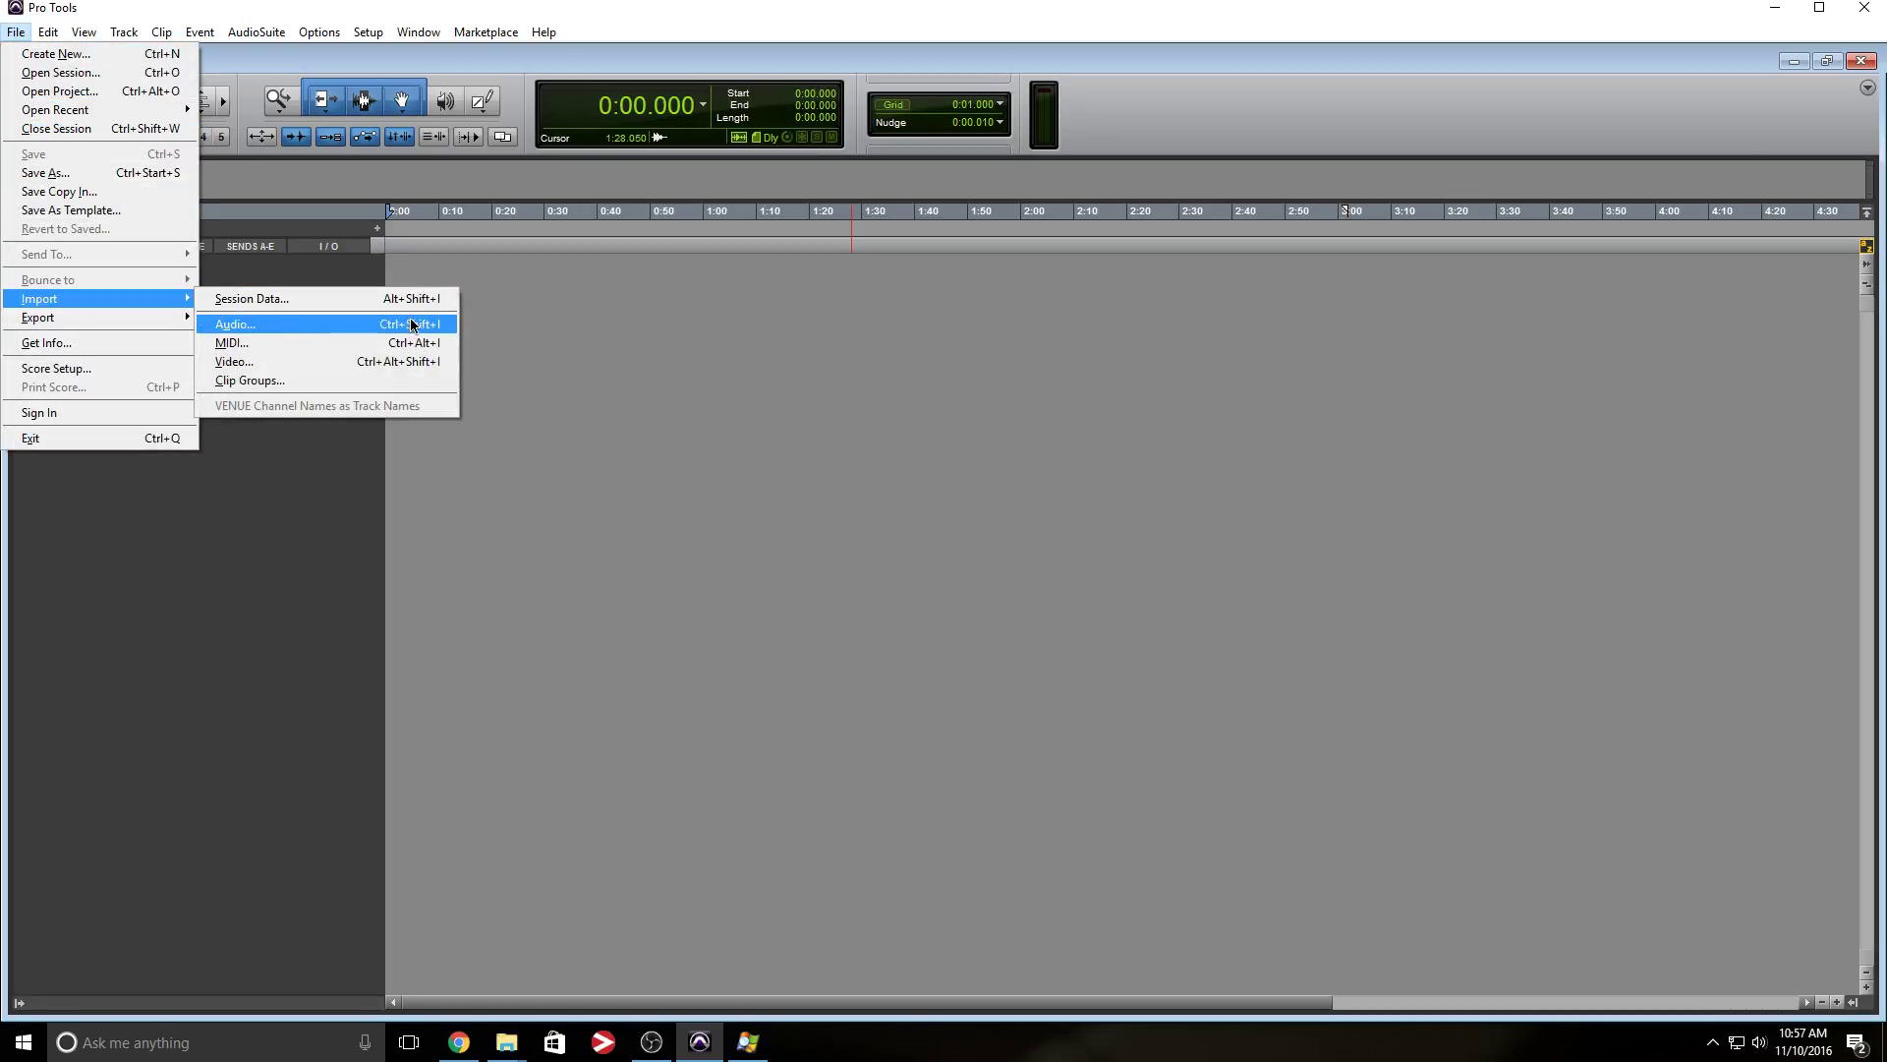
click(325, 330)
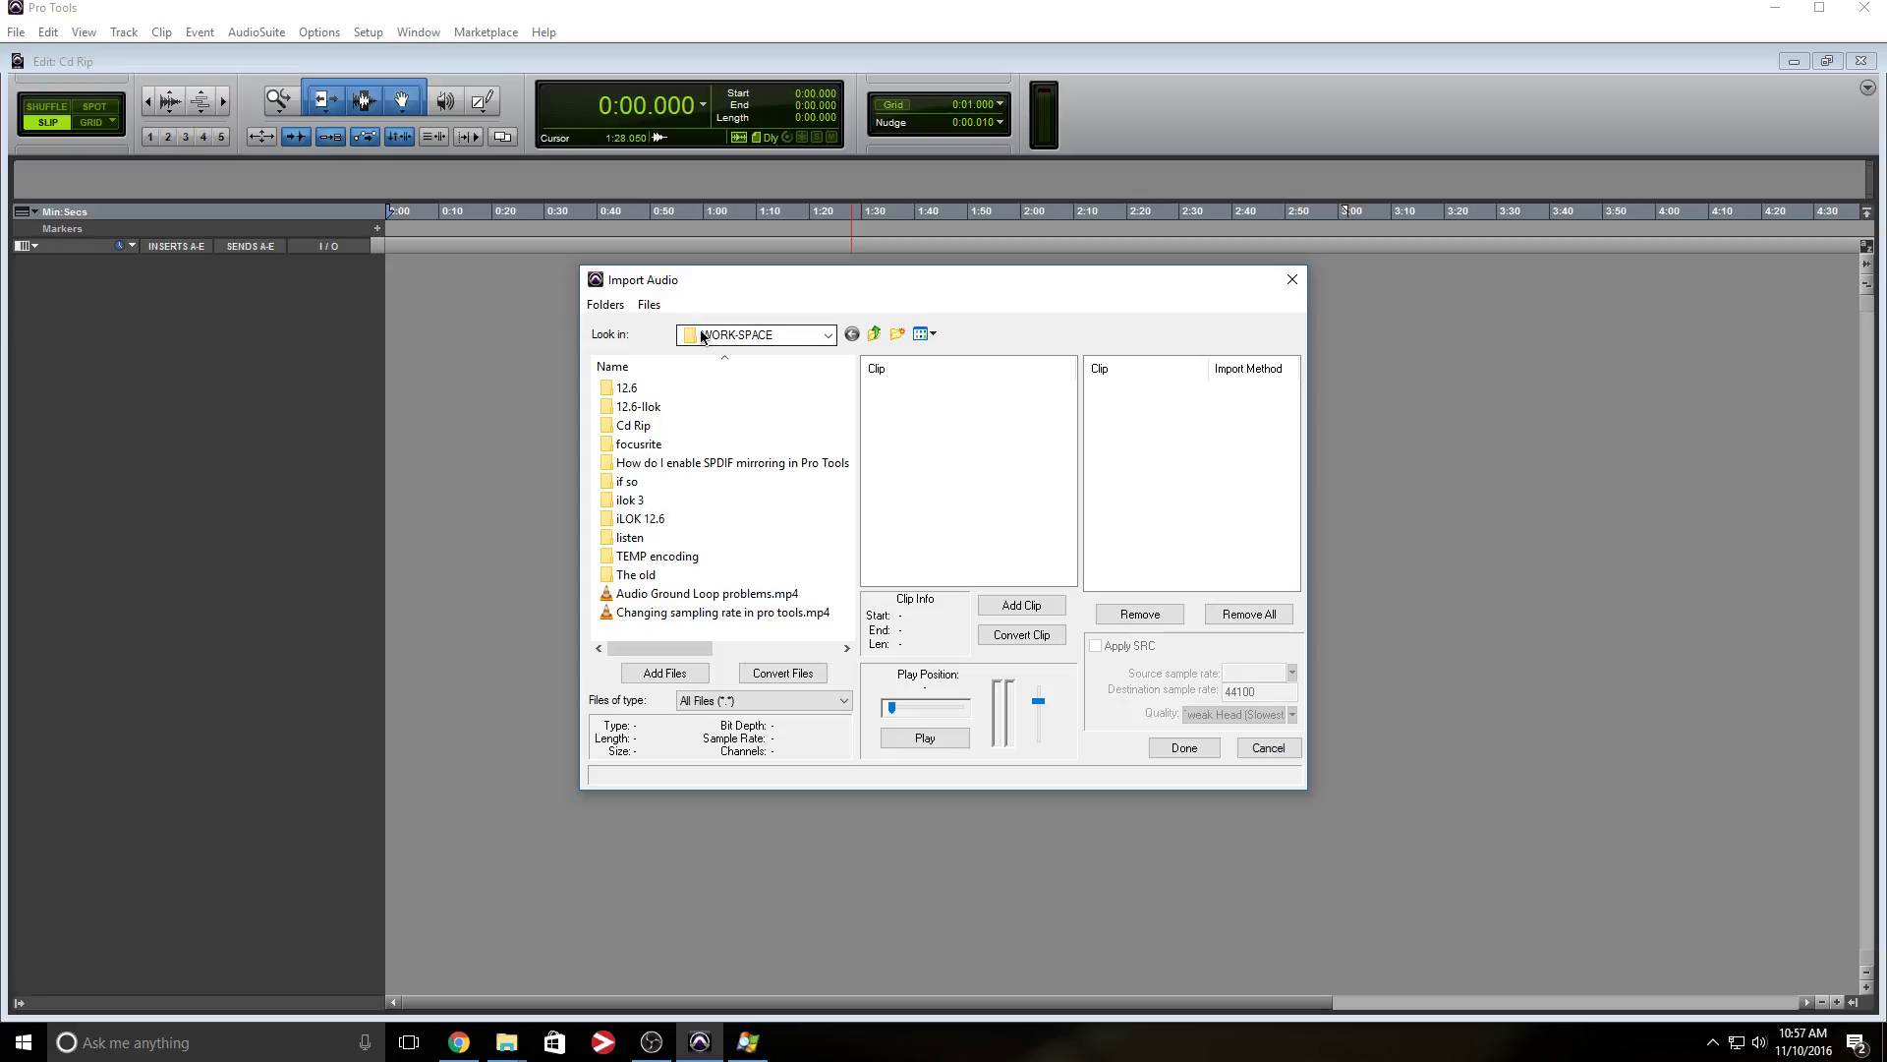
click(704, 336)
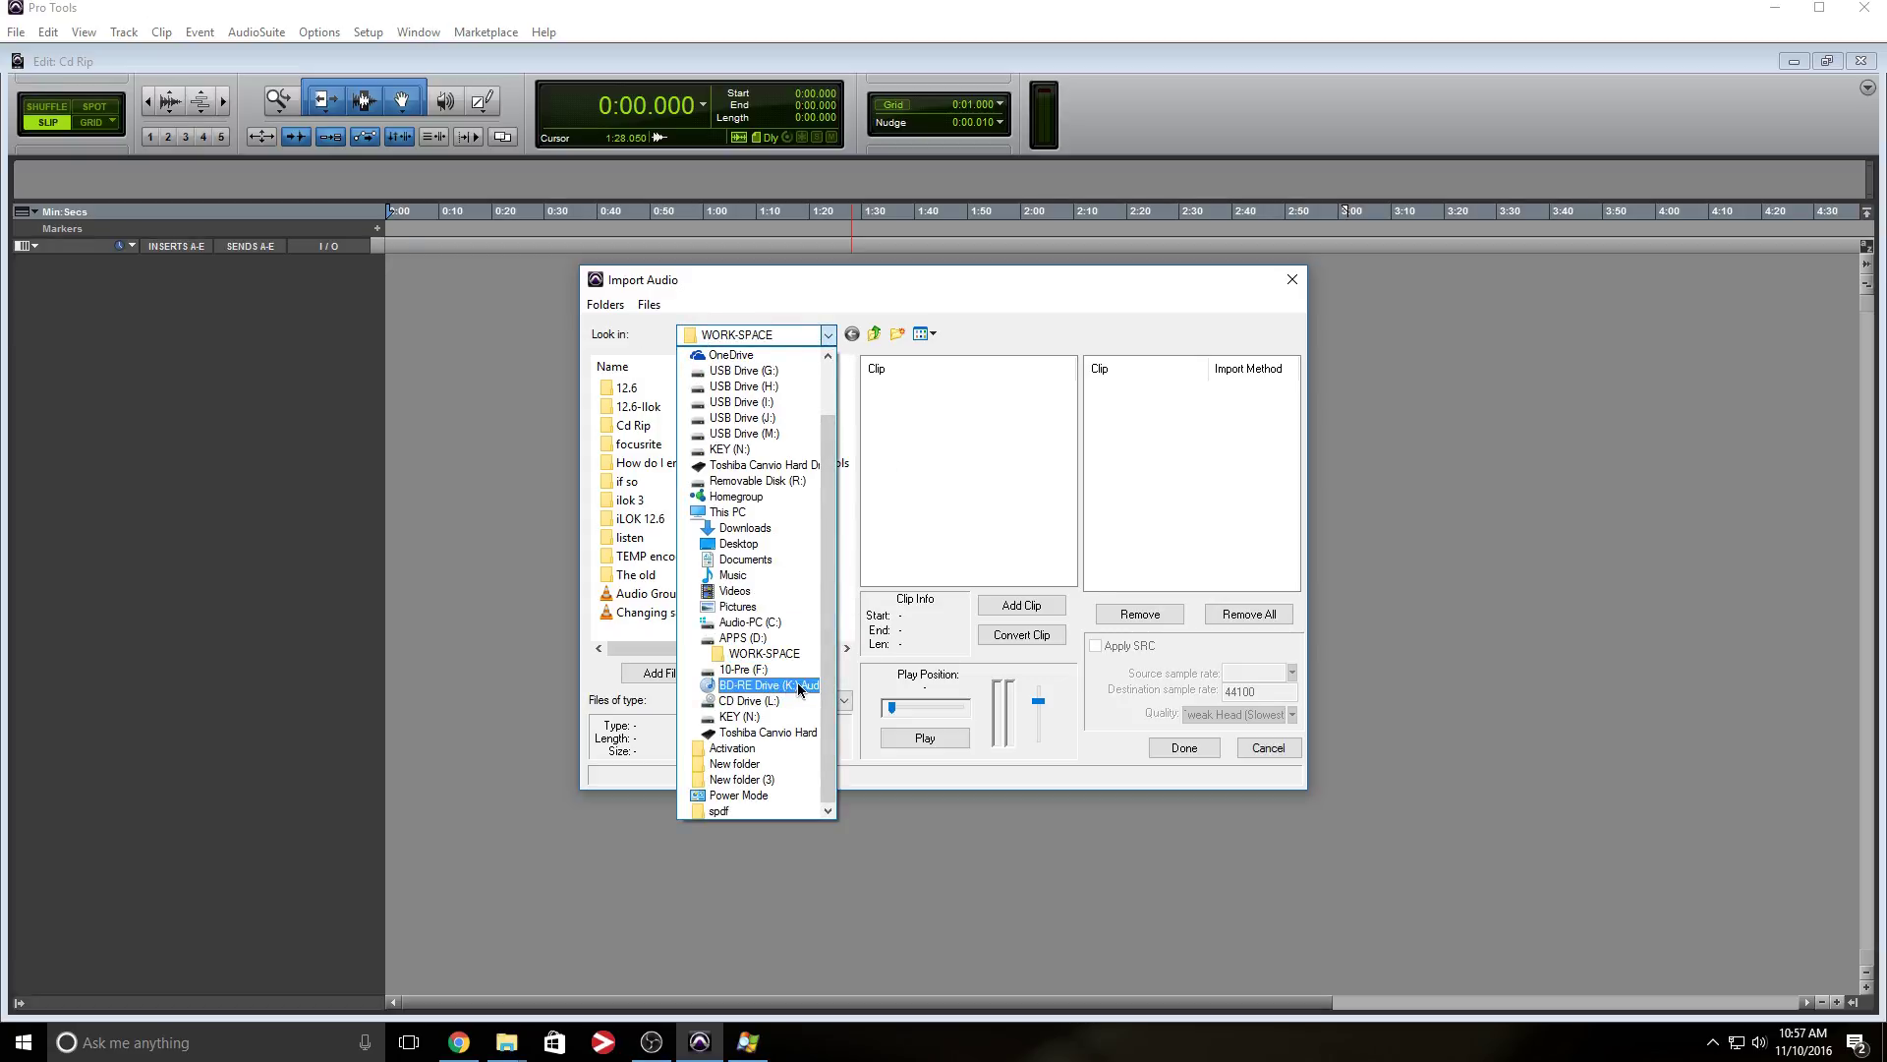
click(782, 685)
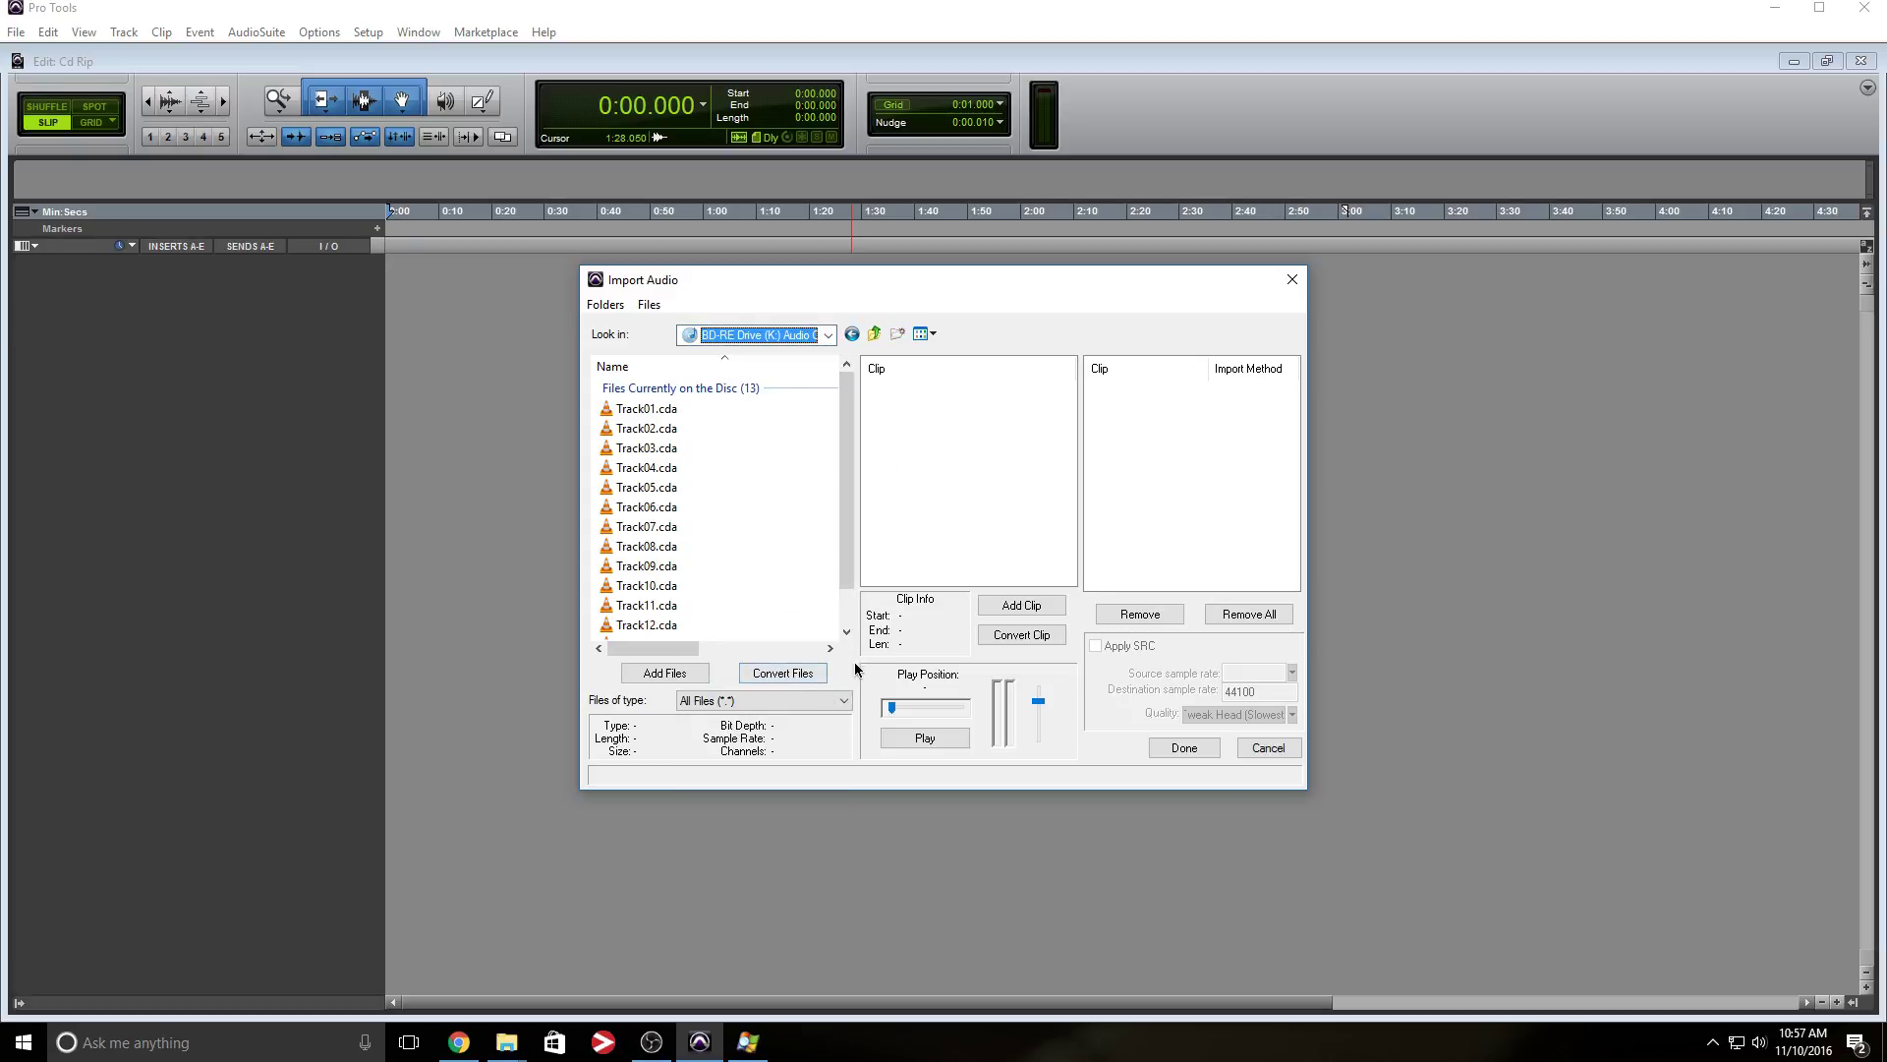
double_click(725, 411)
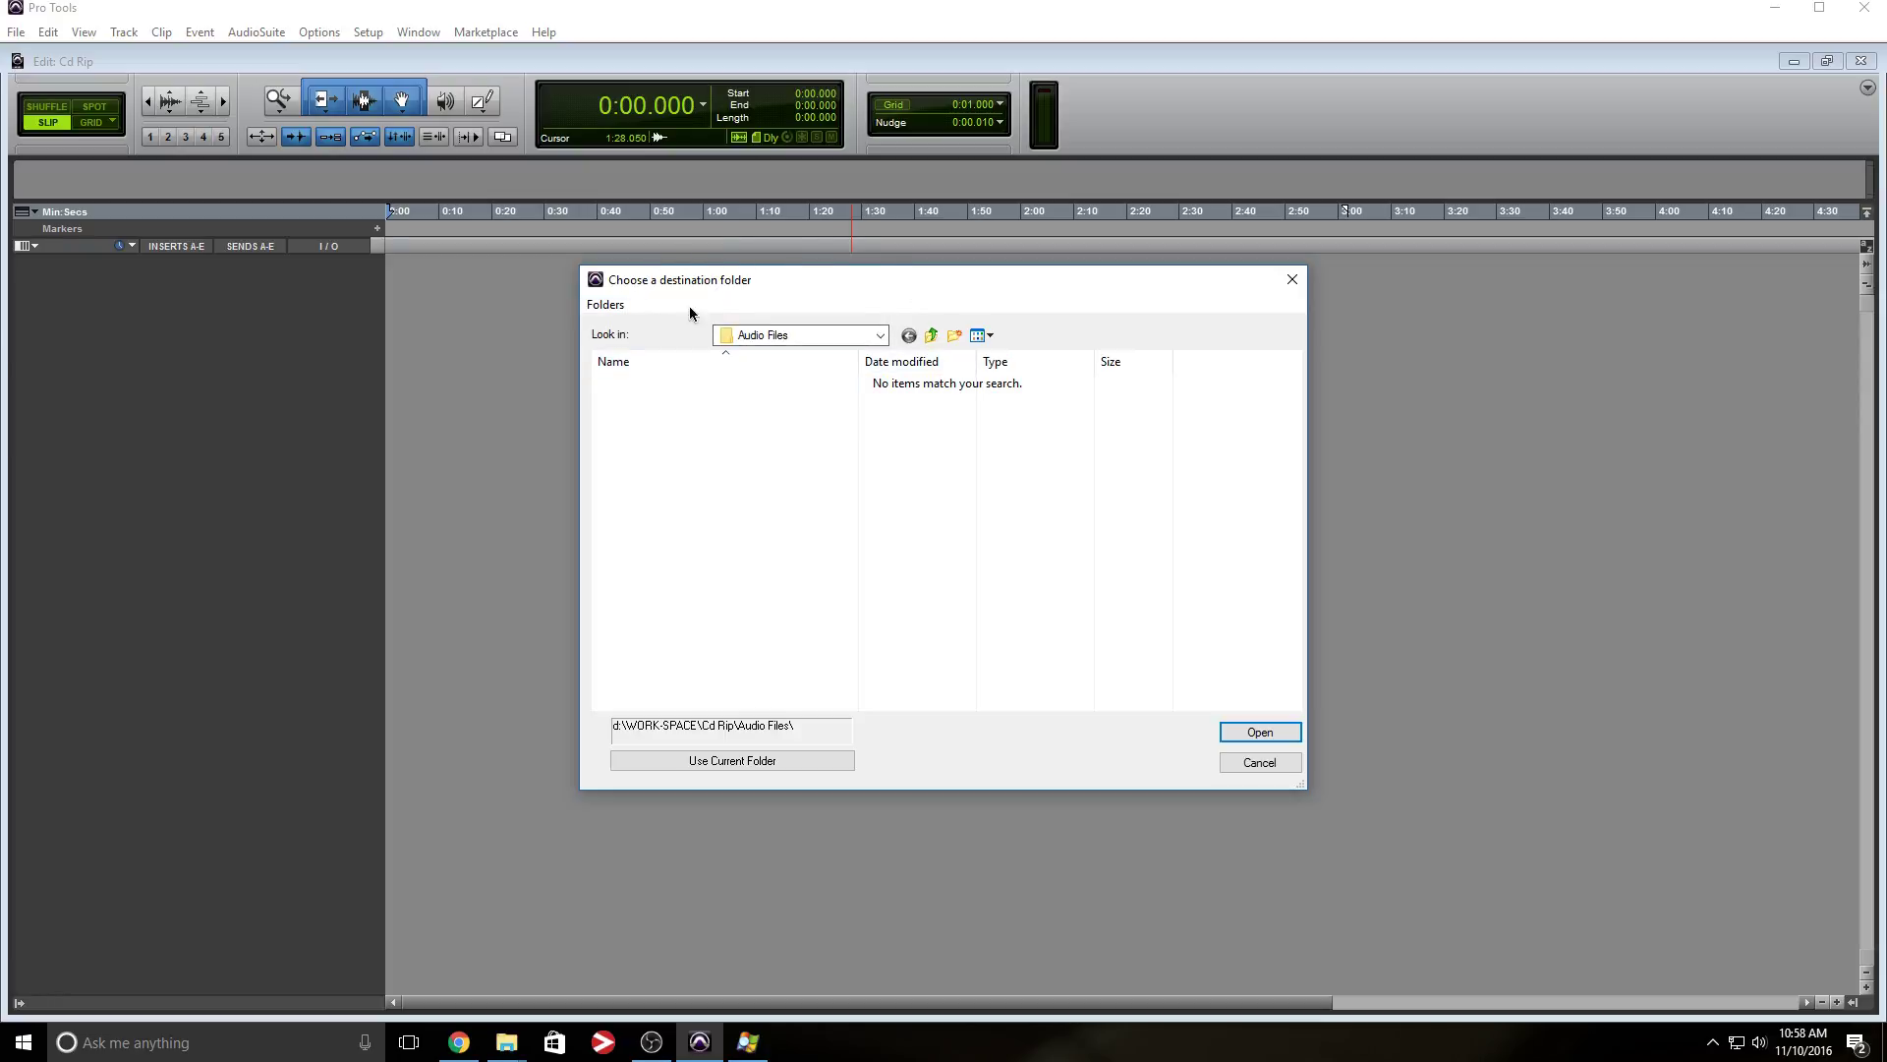
click(743, 761)
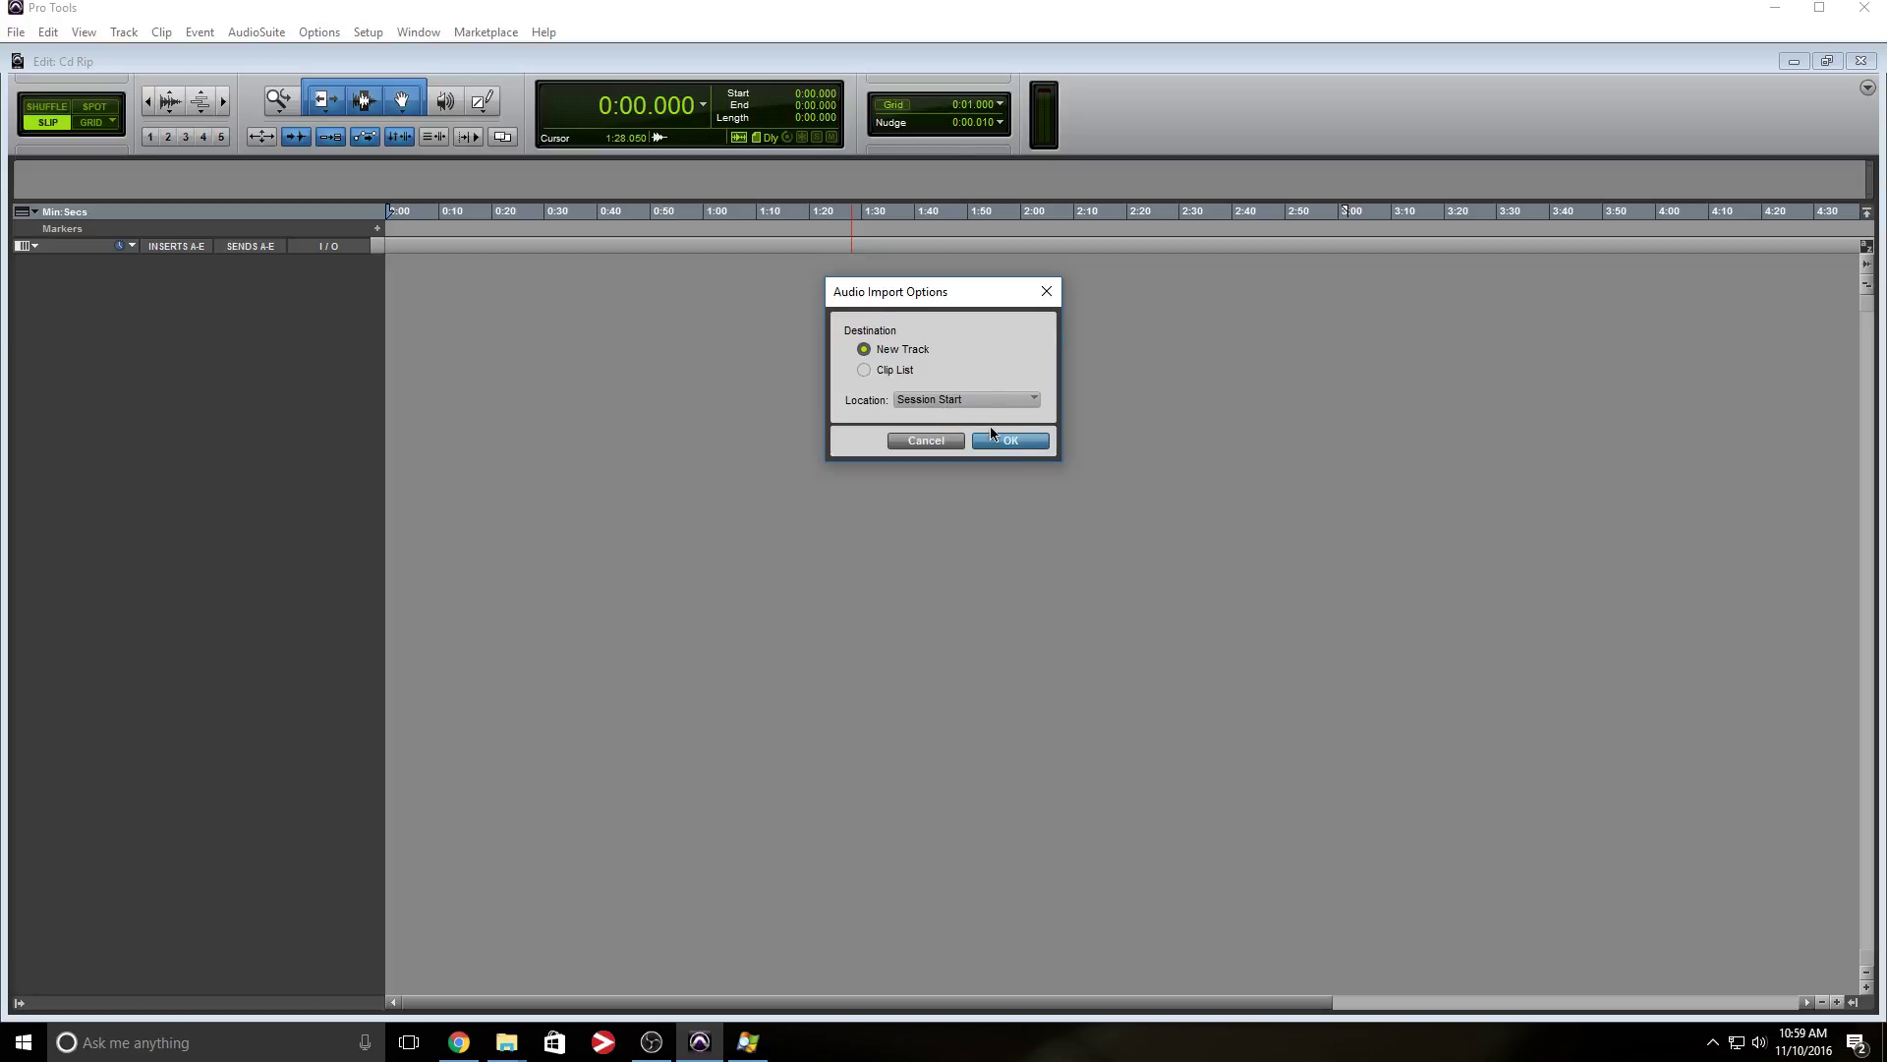
Step: Put the imported Track01 on a new track and enlarge it to show the whole seven-minute clip
click(1013, 441)
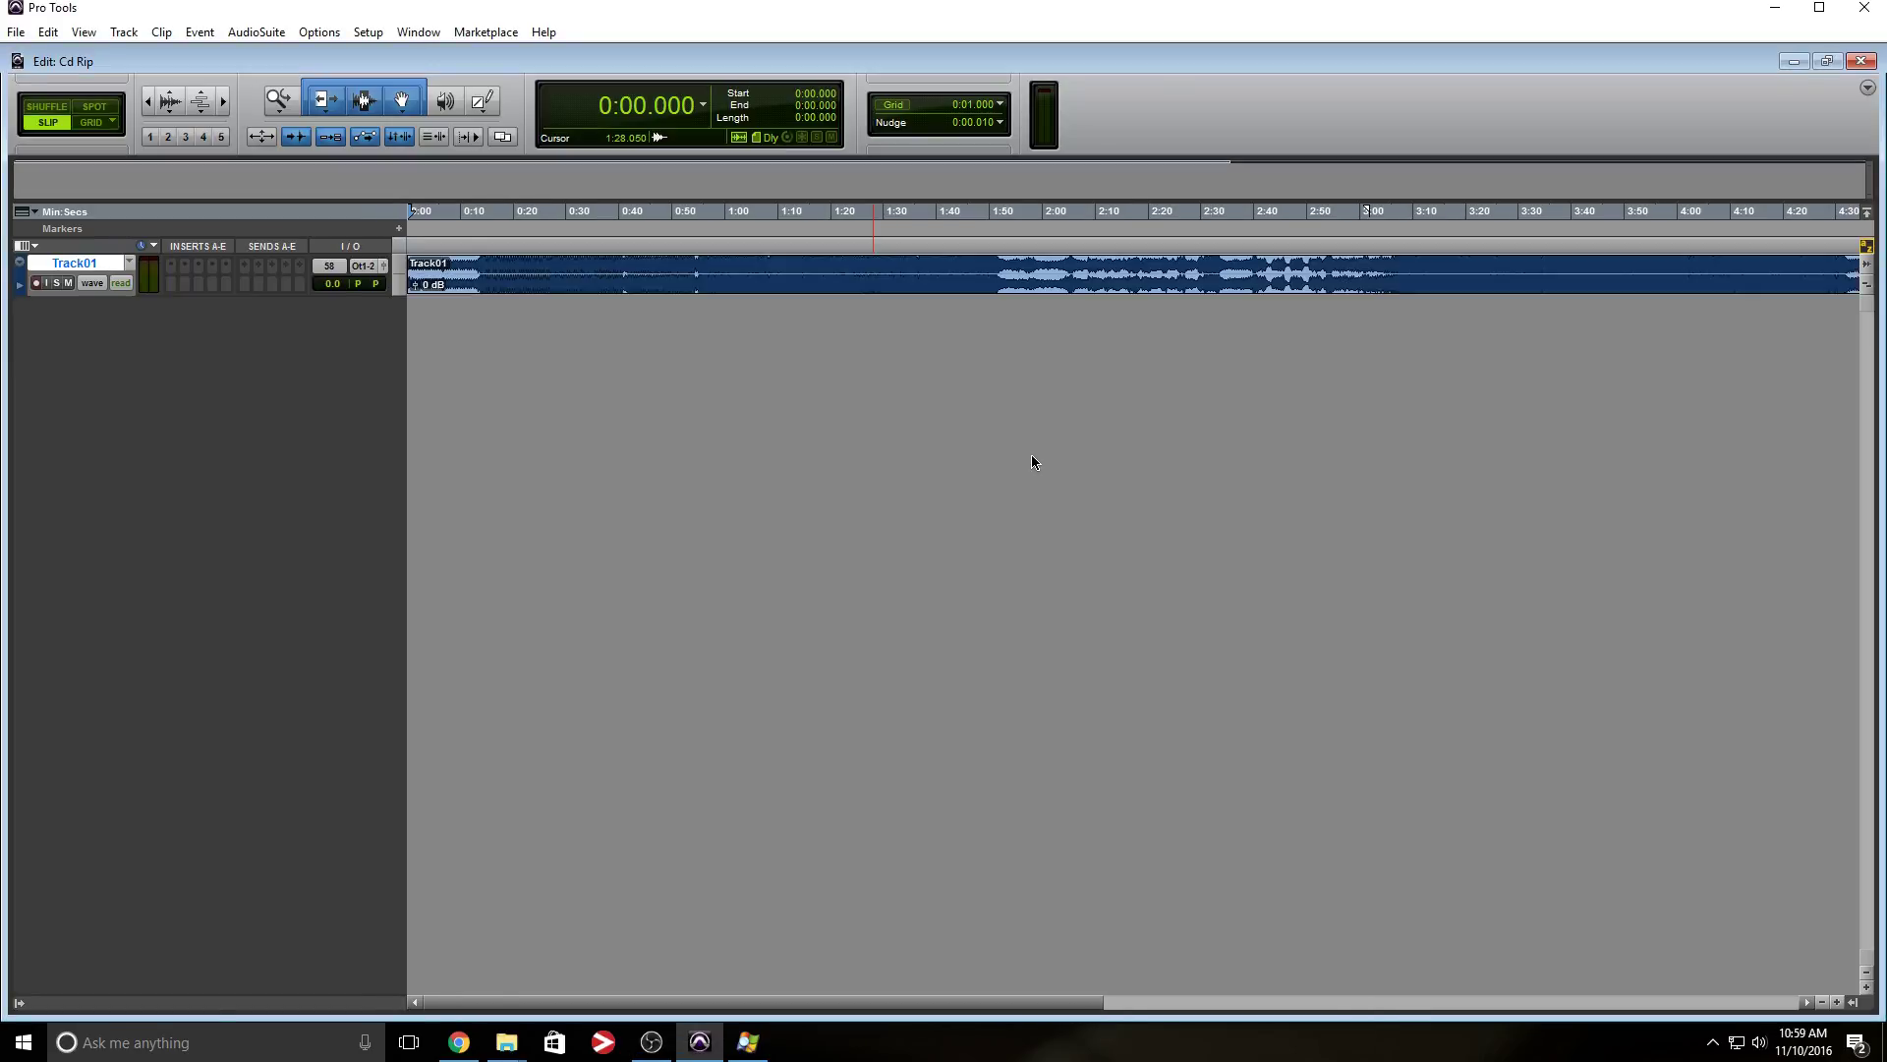
click(788, 263)
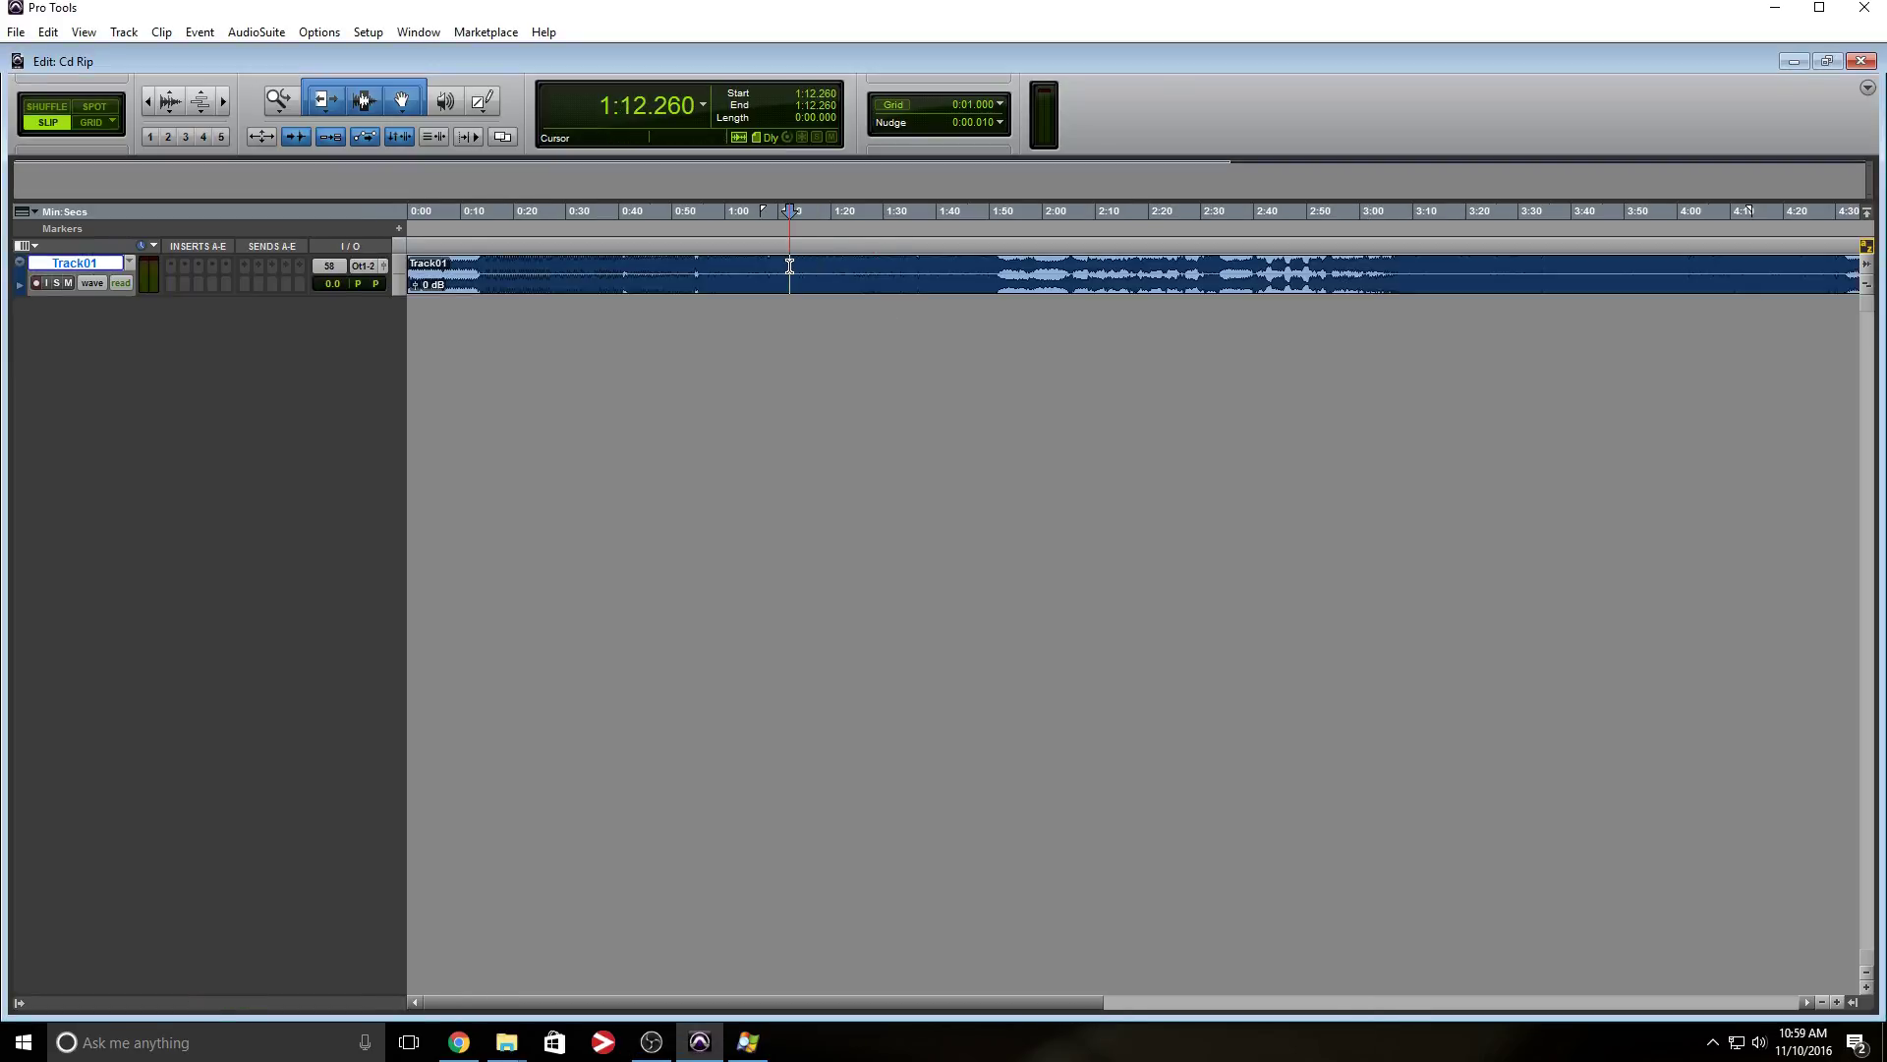
key(ctrl+Up)
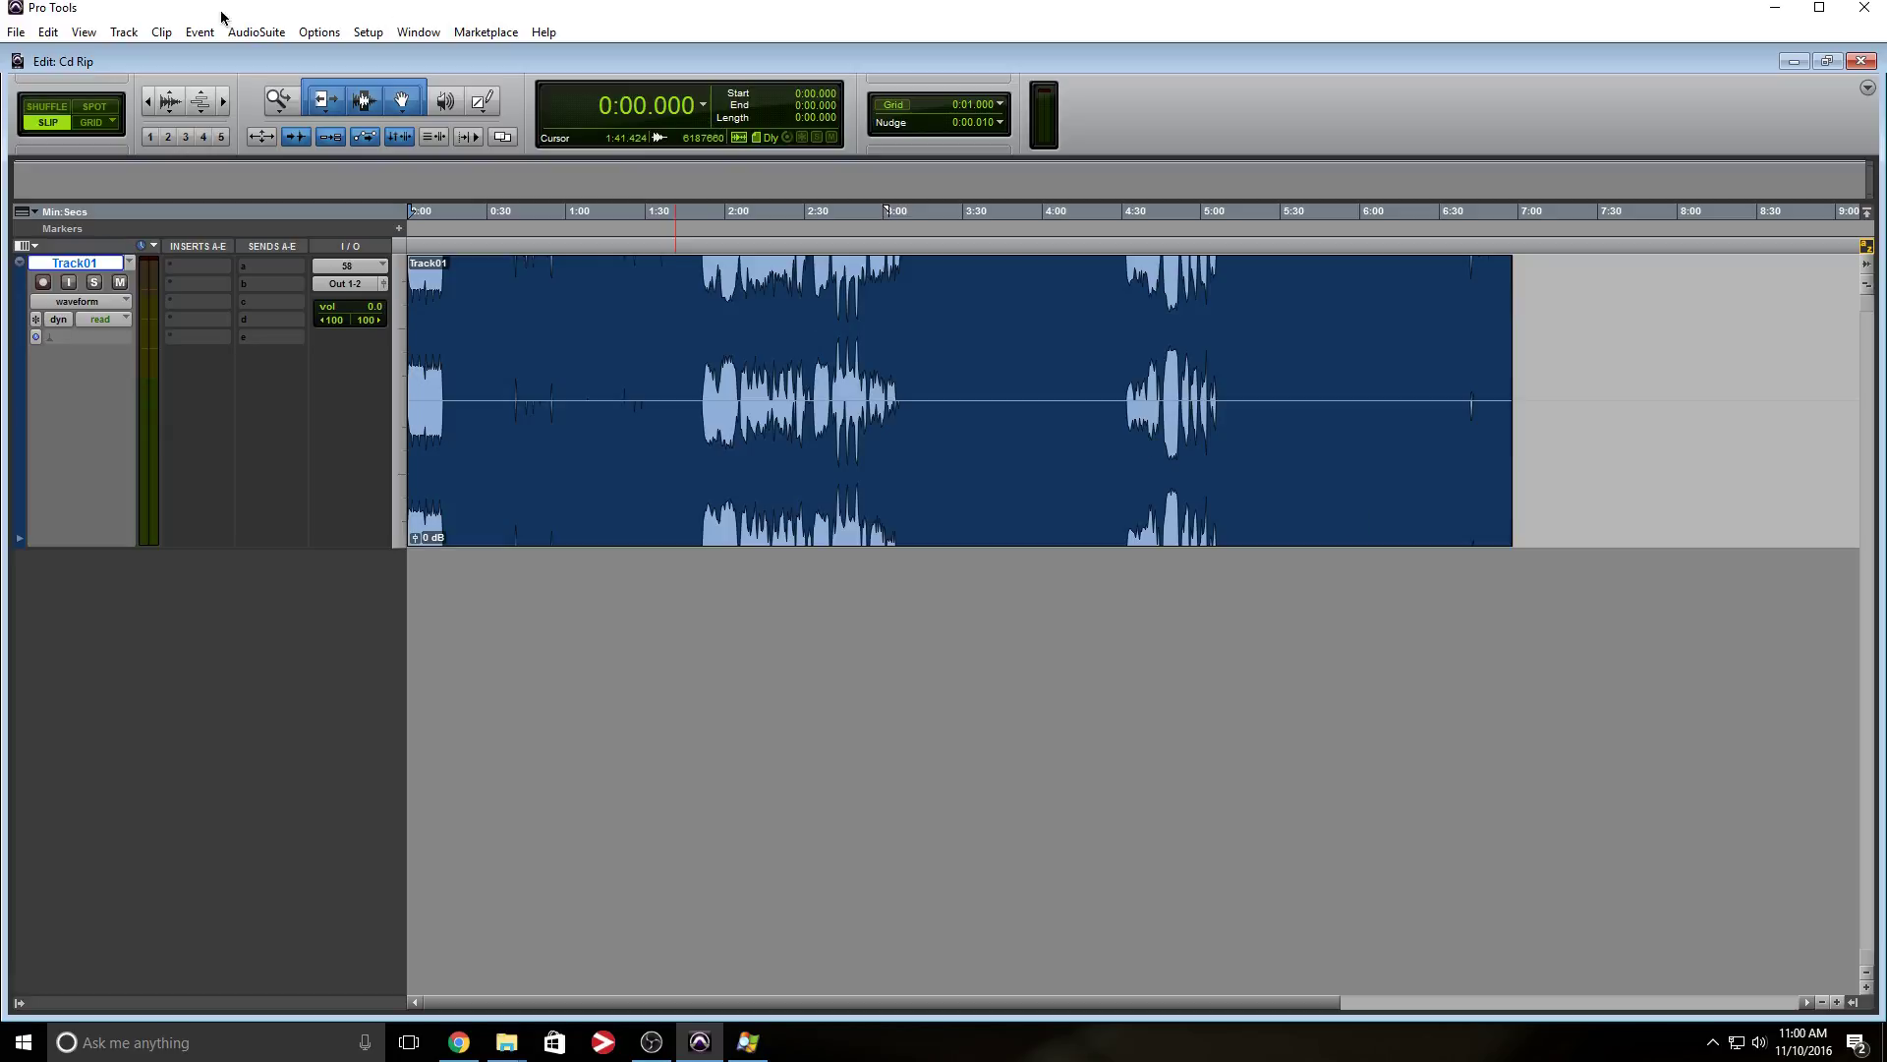
Step: Import Track07.cda from the BD-RE audio CD into Audio Files as a new track
click(16, 32)
mouse_move(100, 299)
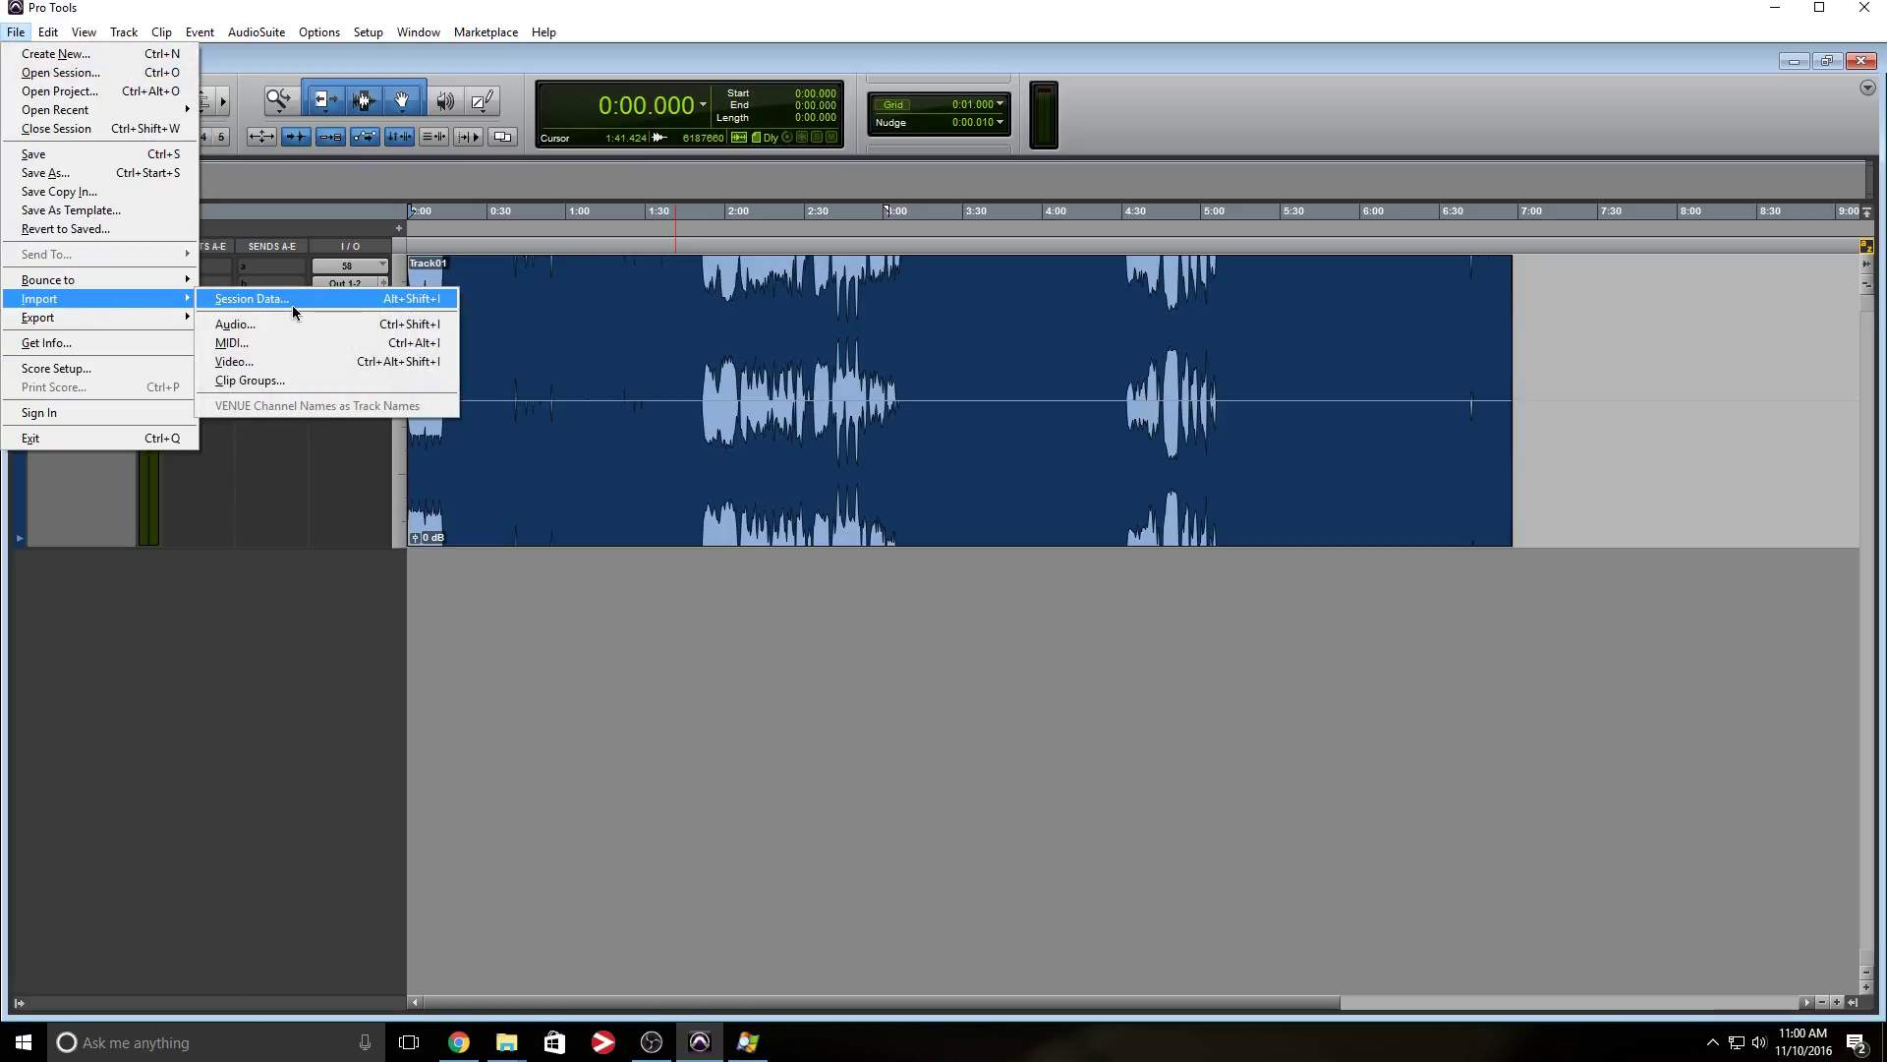
click(425, 332)
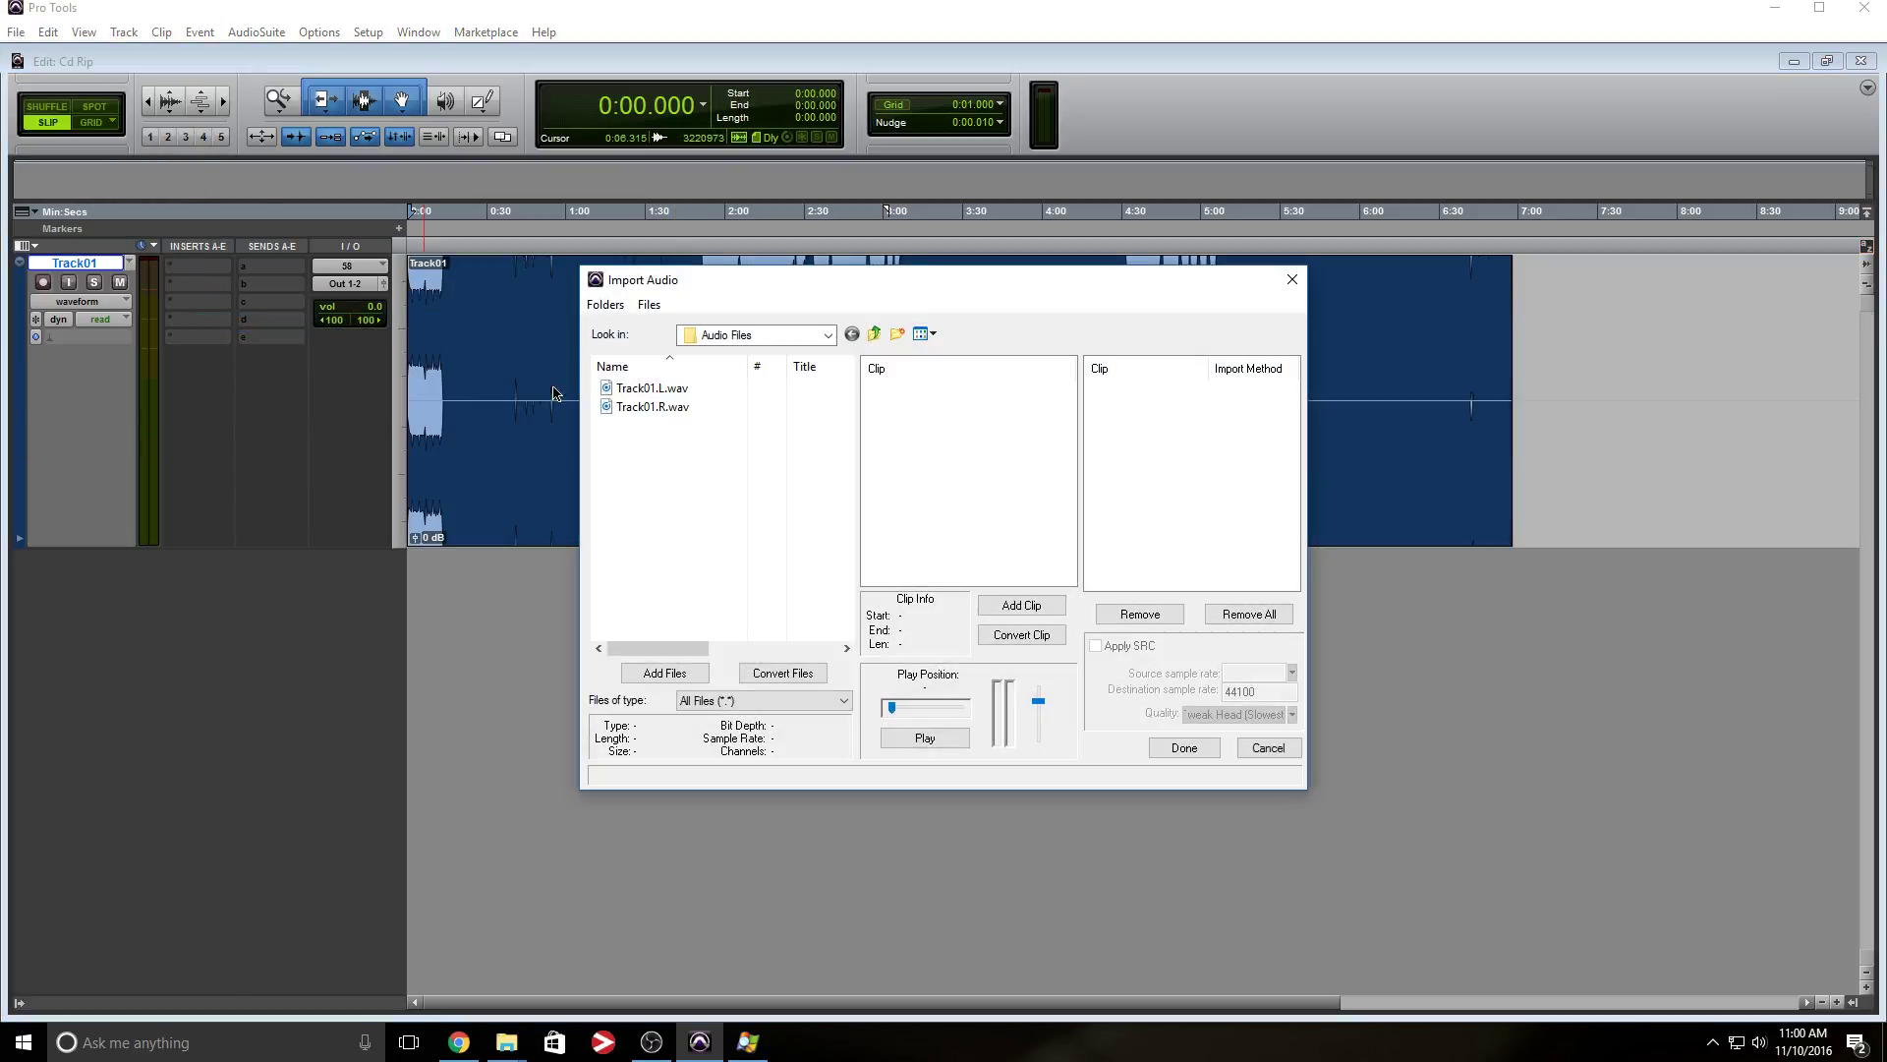
click(792, 337)
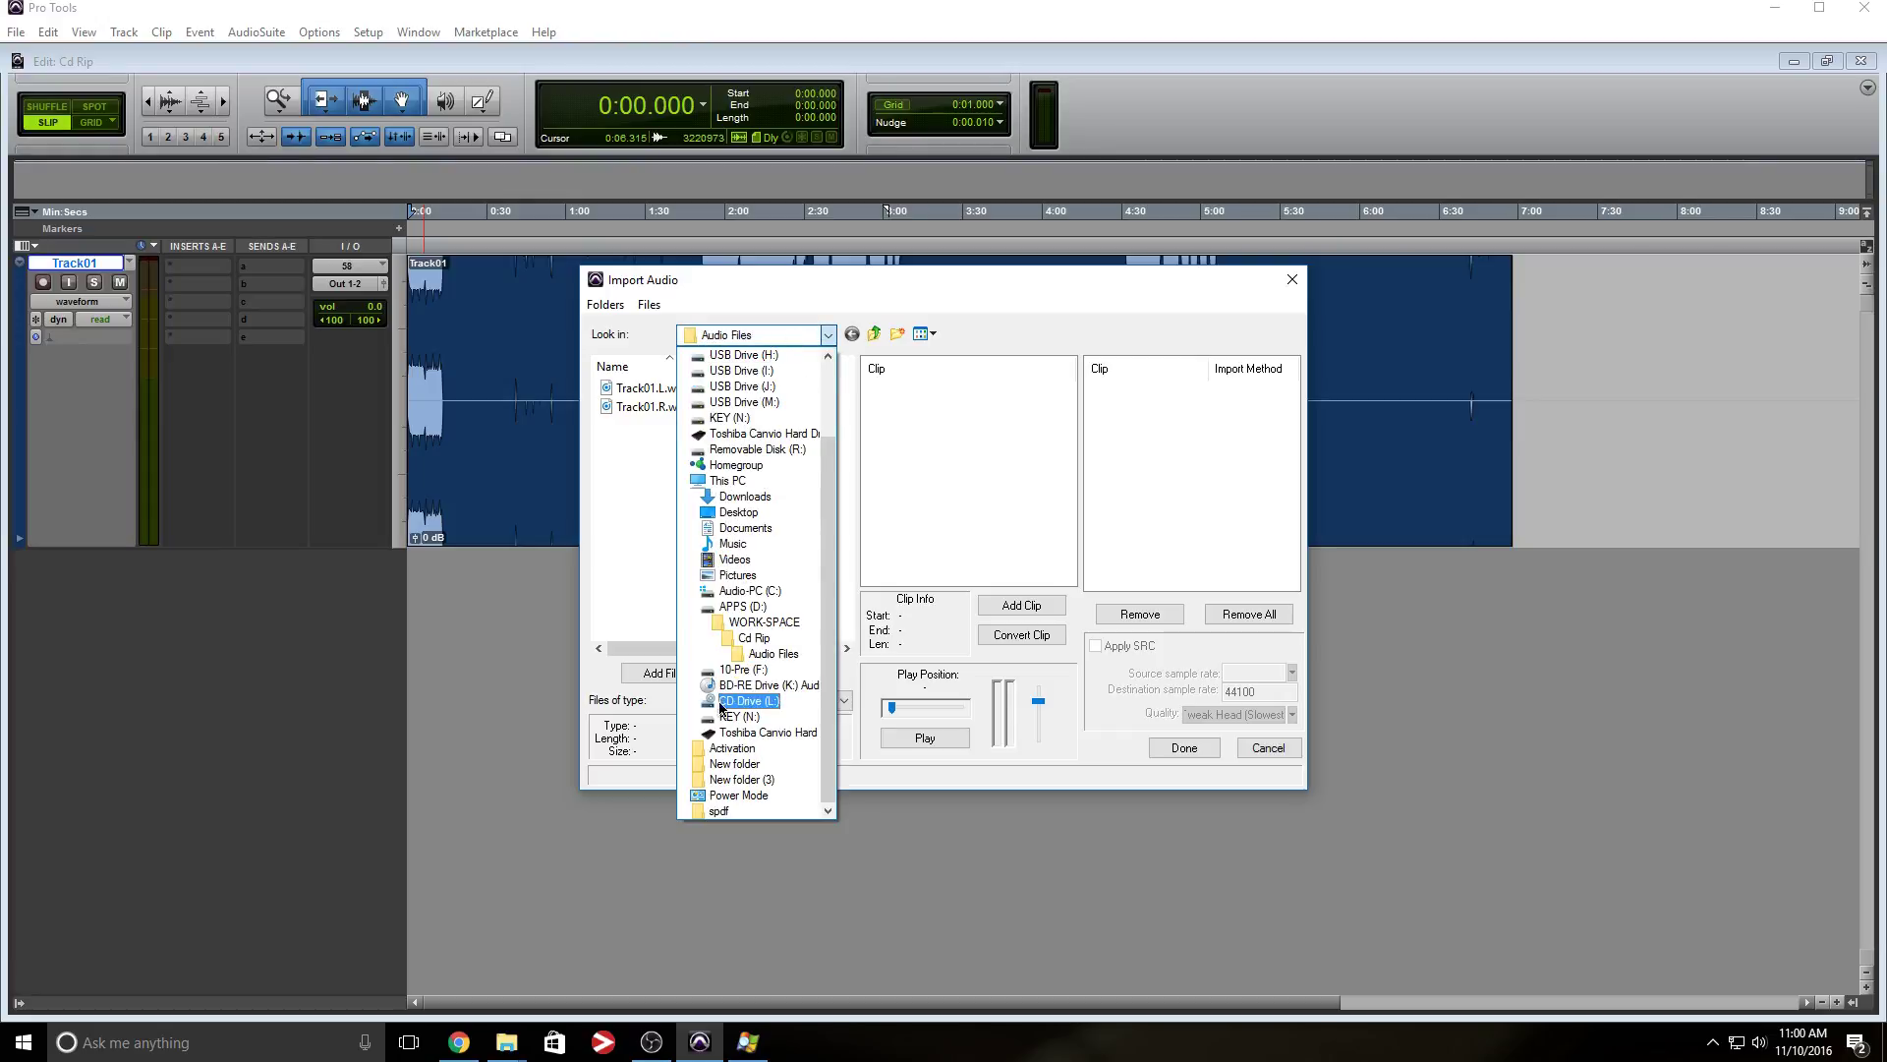
click(765, 685)
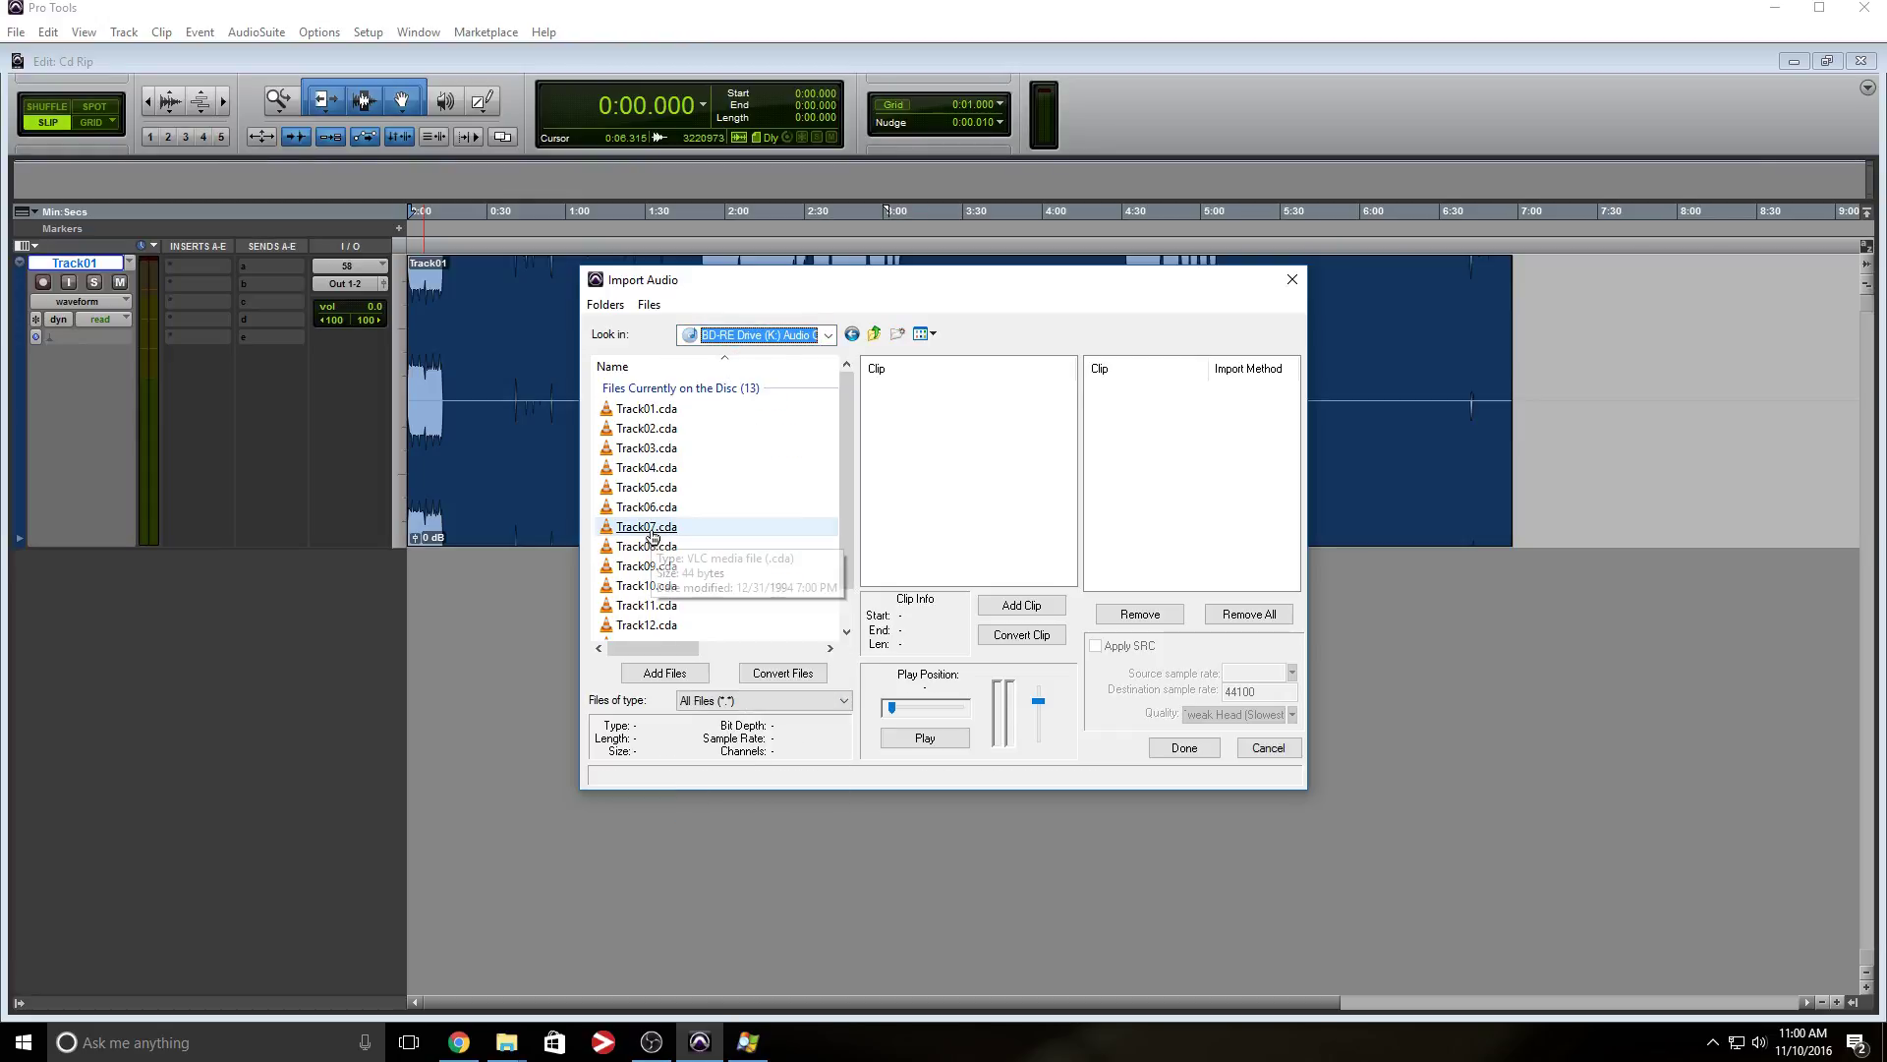
double_click(654, 527)
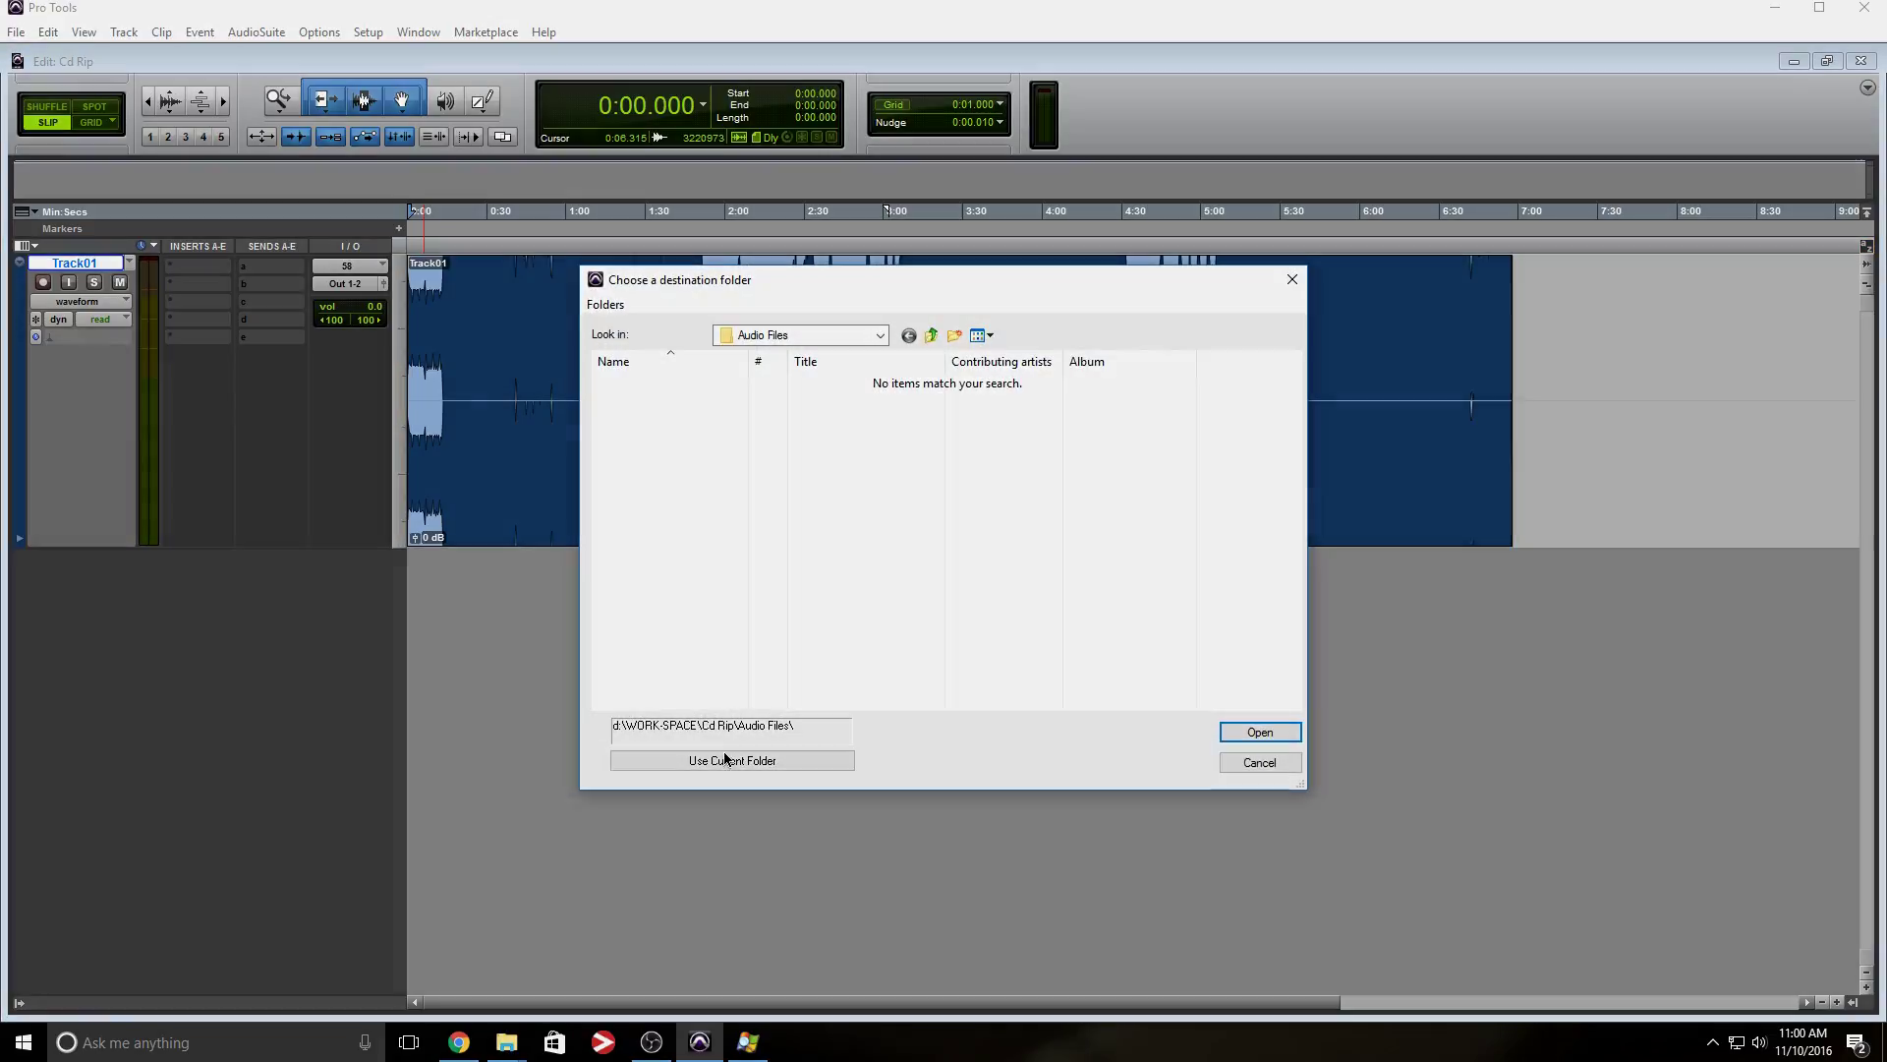
click(745, 764)
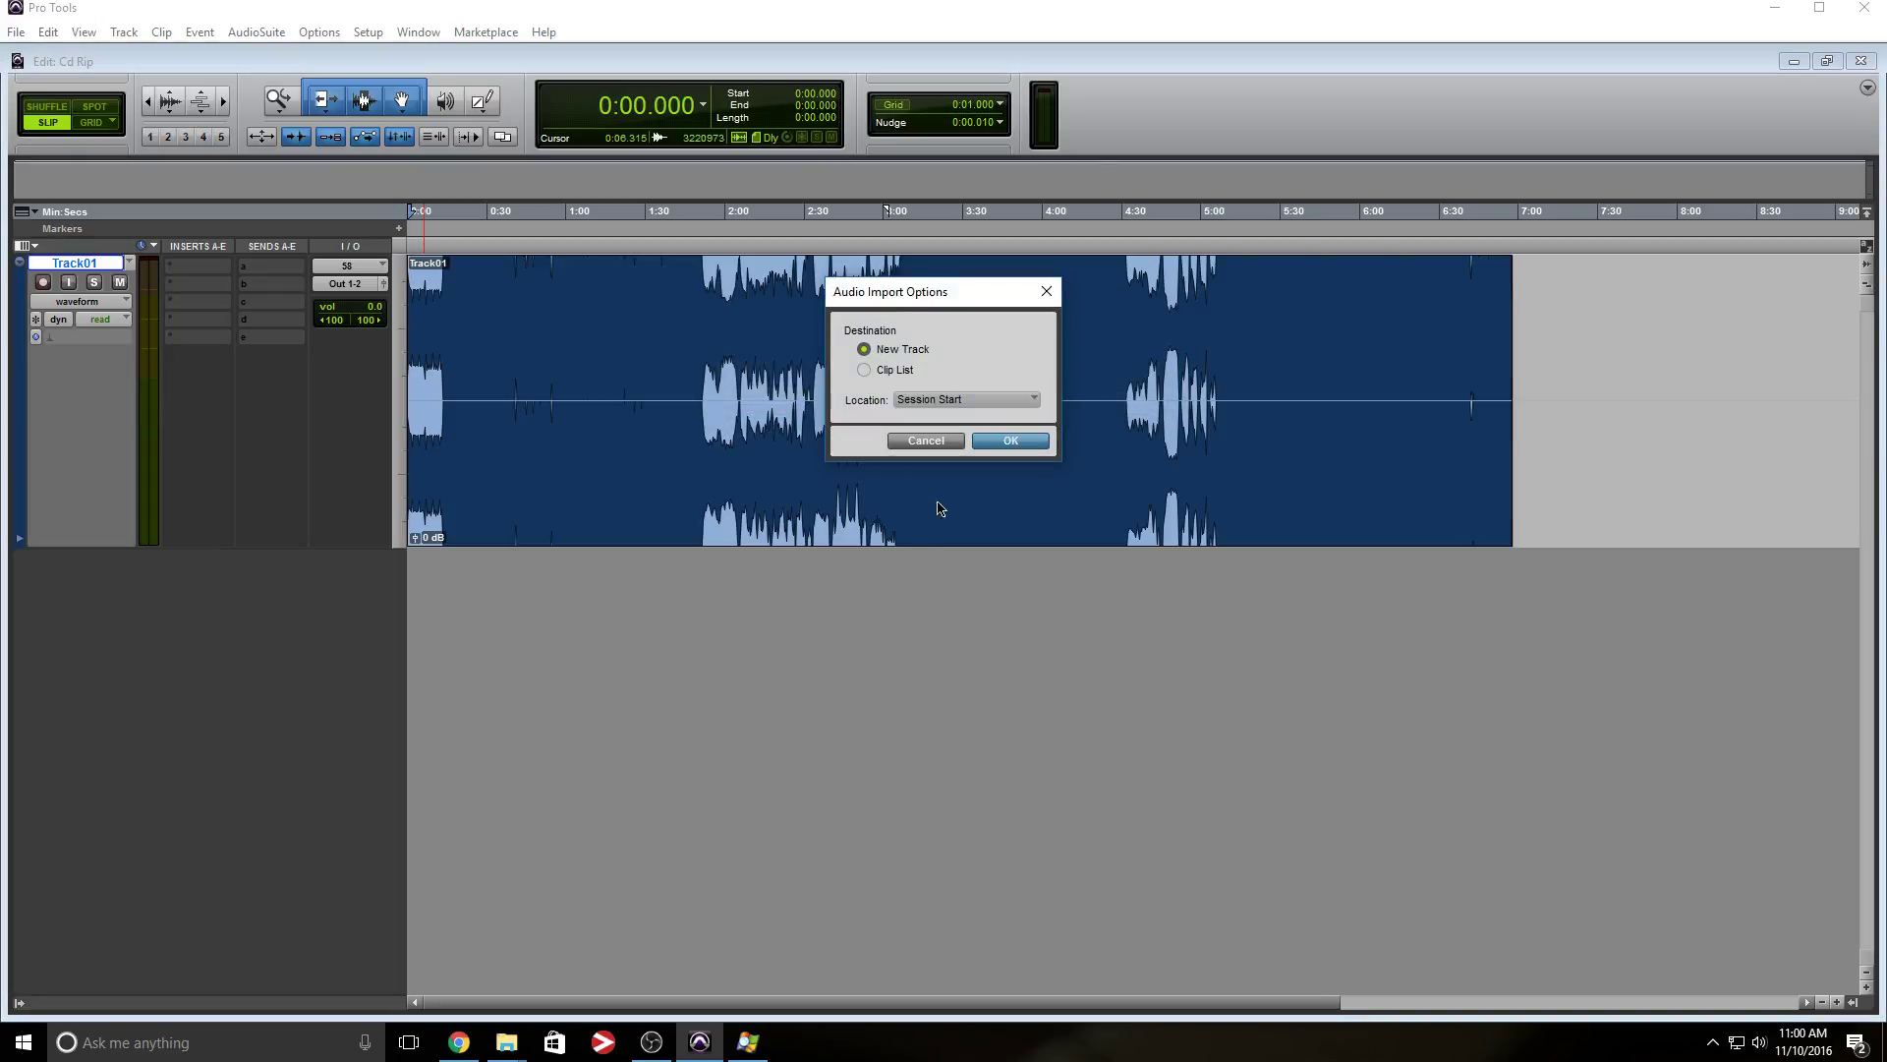
click(1012, 441)
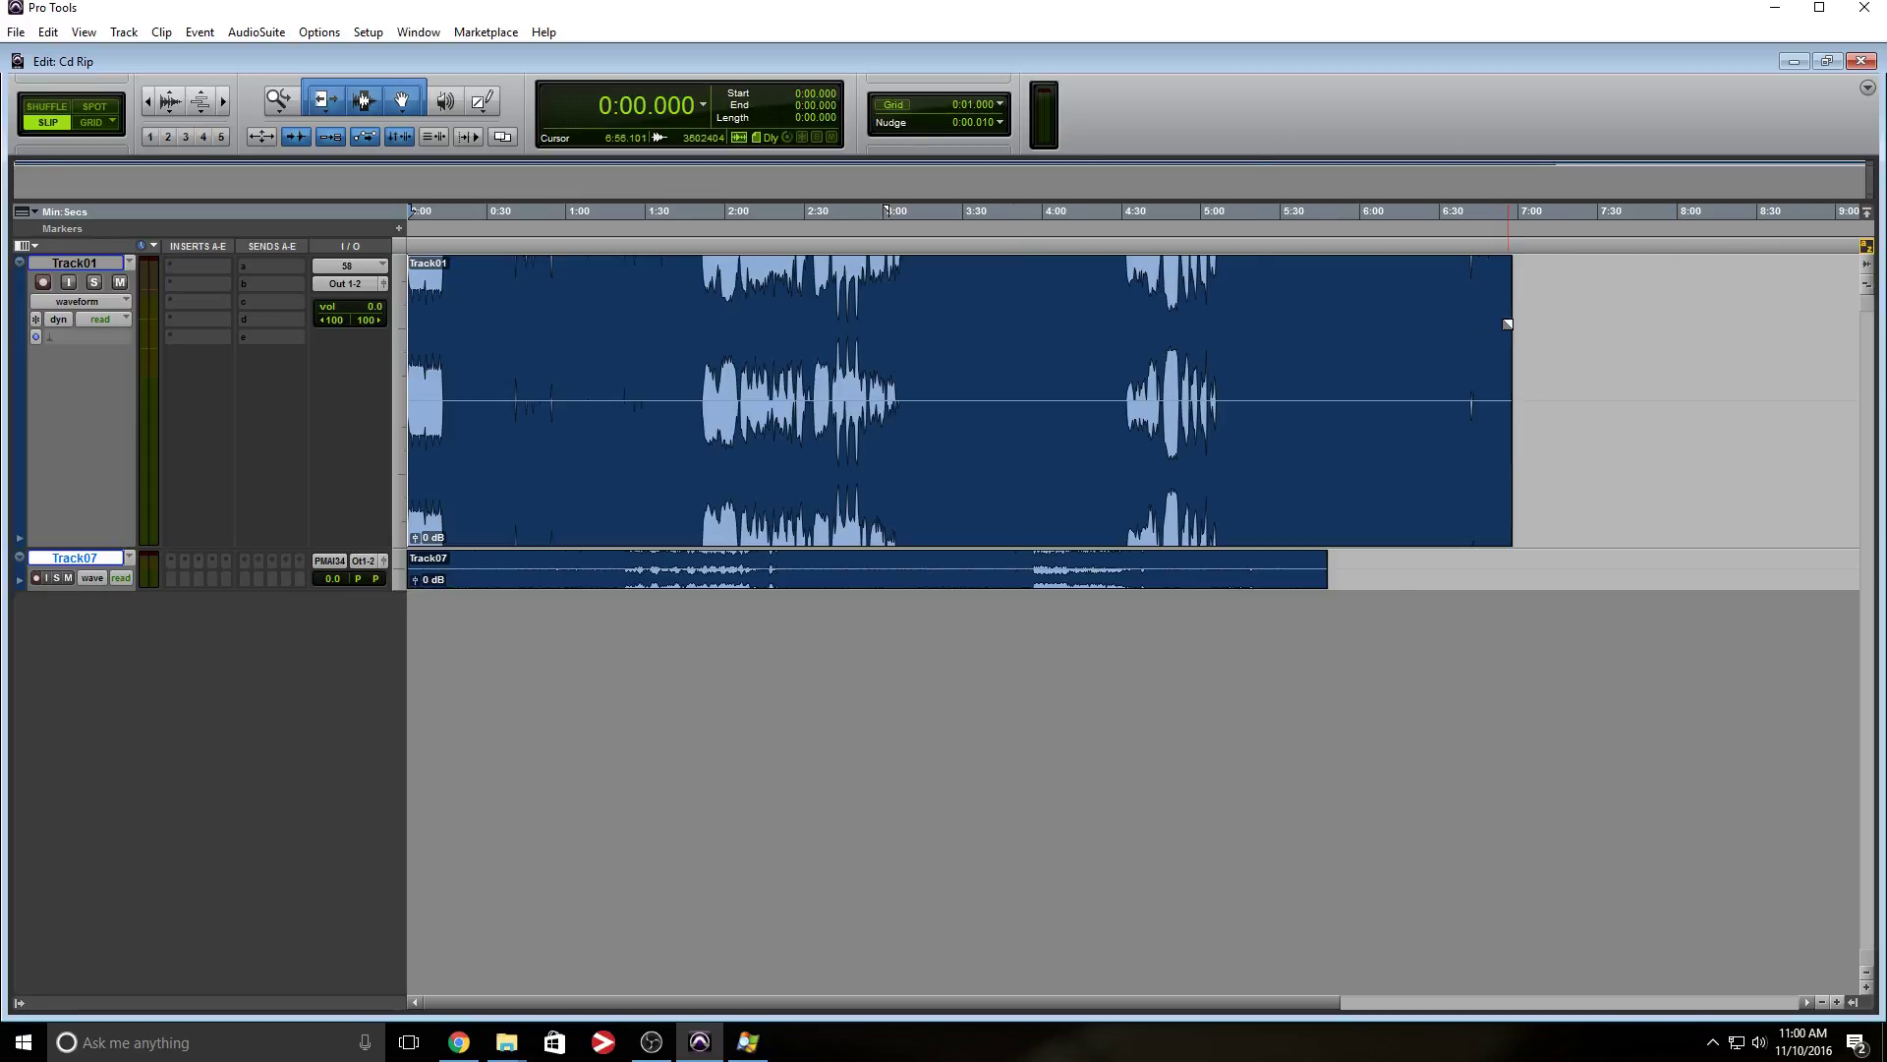
click(715, 580)
Step: Drag the Track07 clip onto Track01 after the first clip, delete the empty Track07 track, and zoom out
key(ctrl+Up)
key(ctrl+Up)
drag(716, 649, 1850, 413)
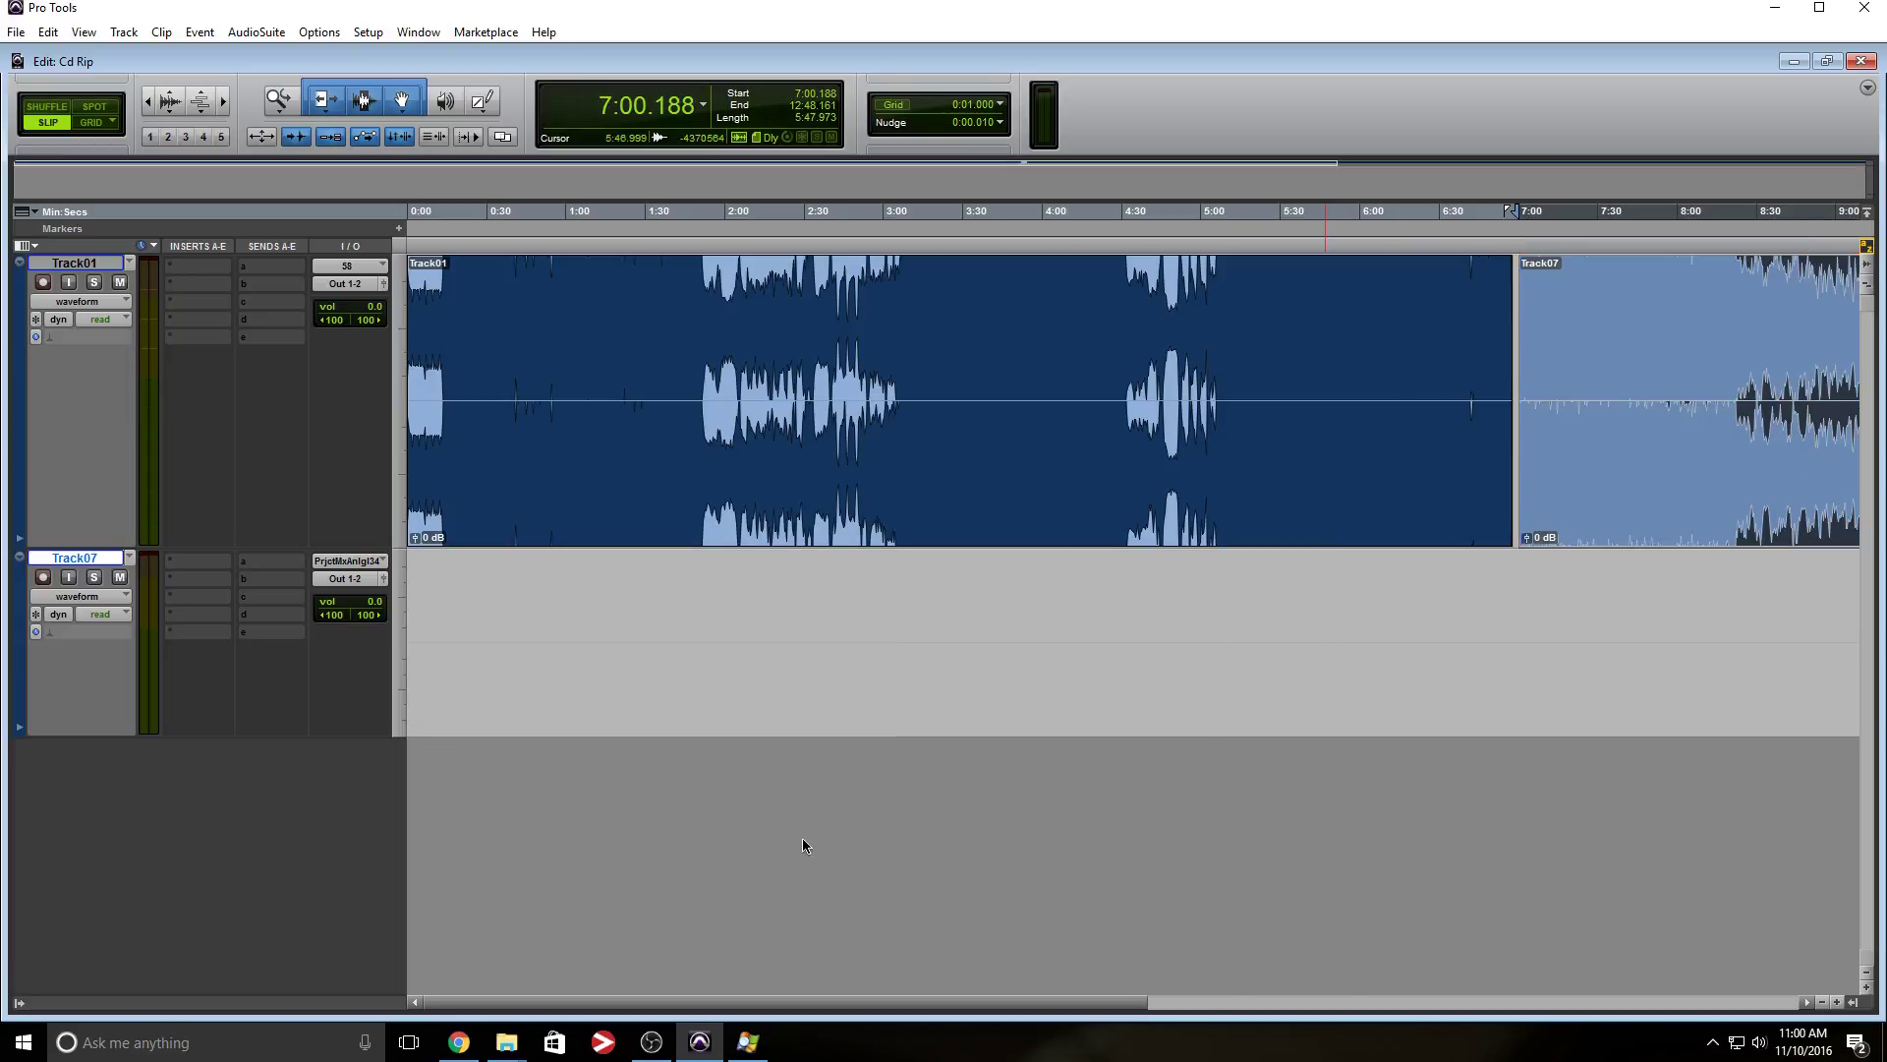
right_click(71, 563)
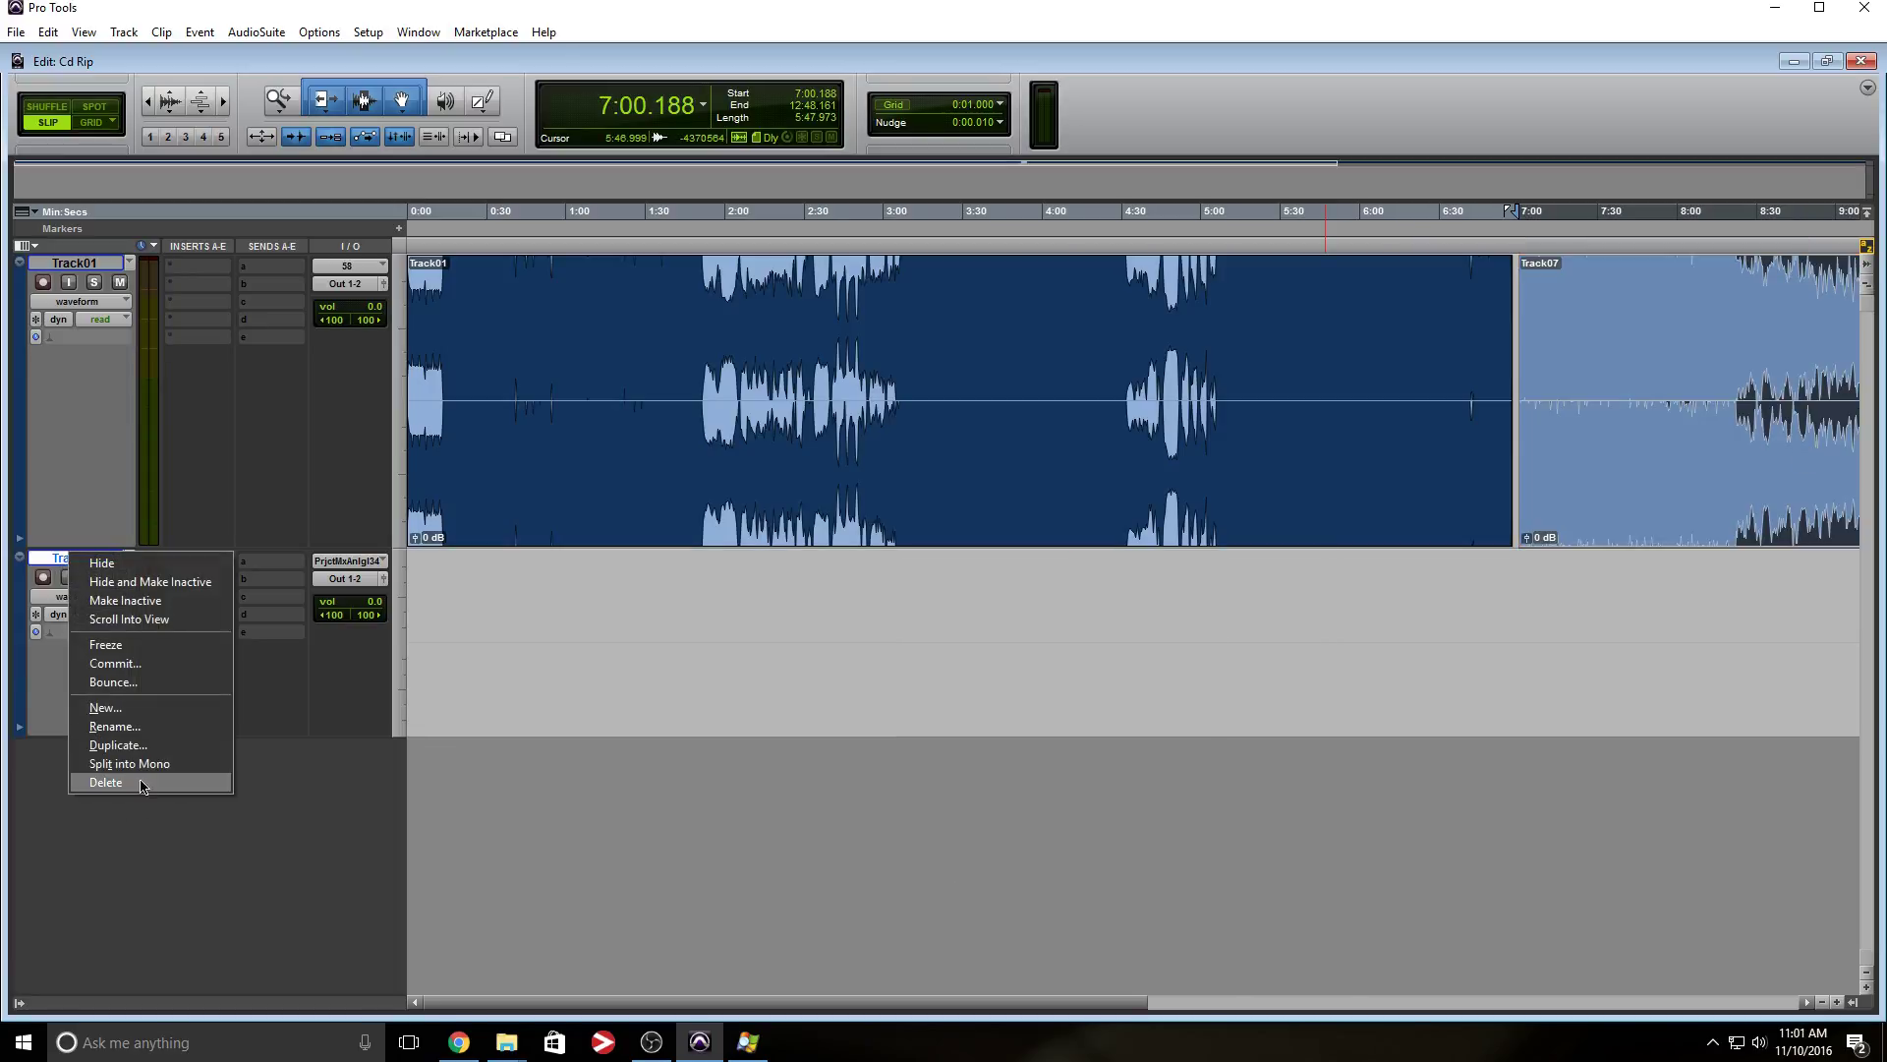
click(143, 786)
key(ctrl+bracketleft)
key(ctrl+bracketleft)
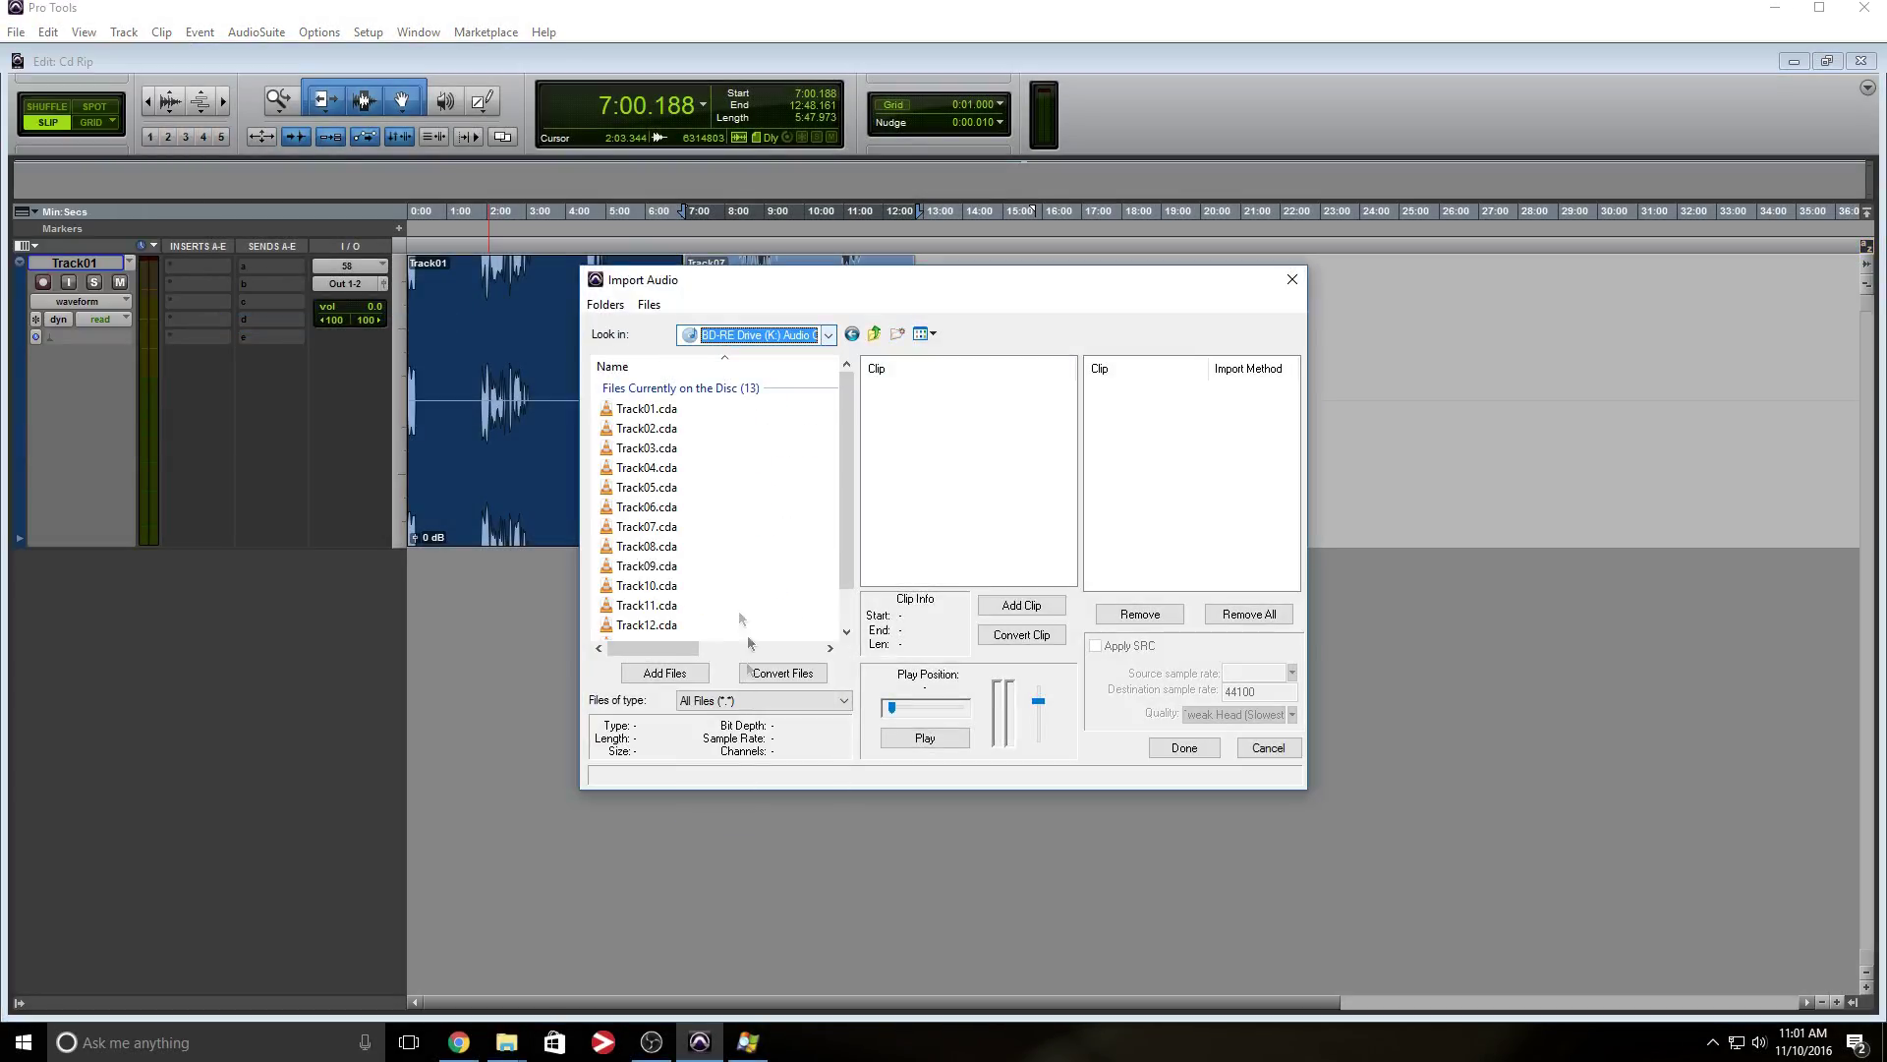
Step: Import Track10 to the Clip List and place it on Track01 directly after Track07 at 12:52.760
click(646, 587)
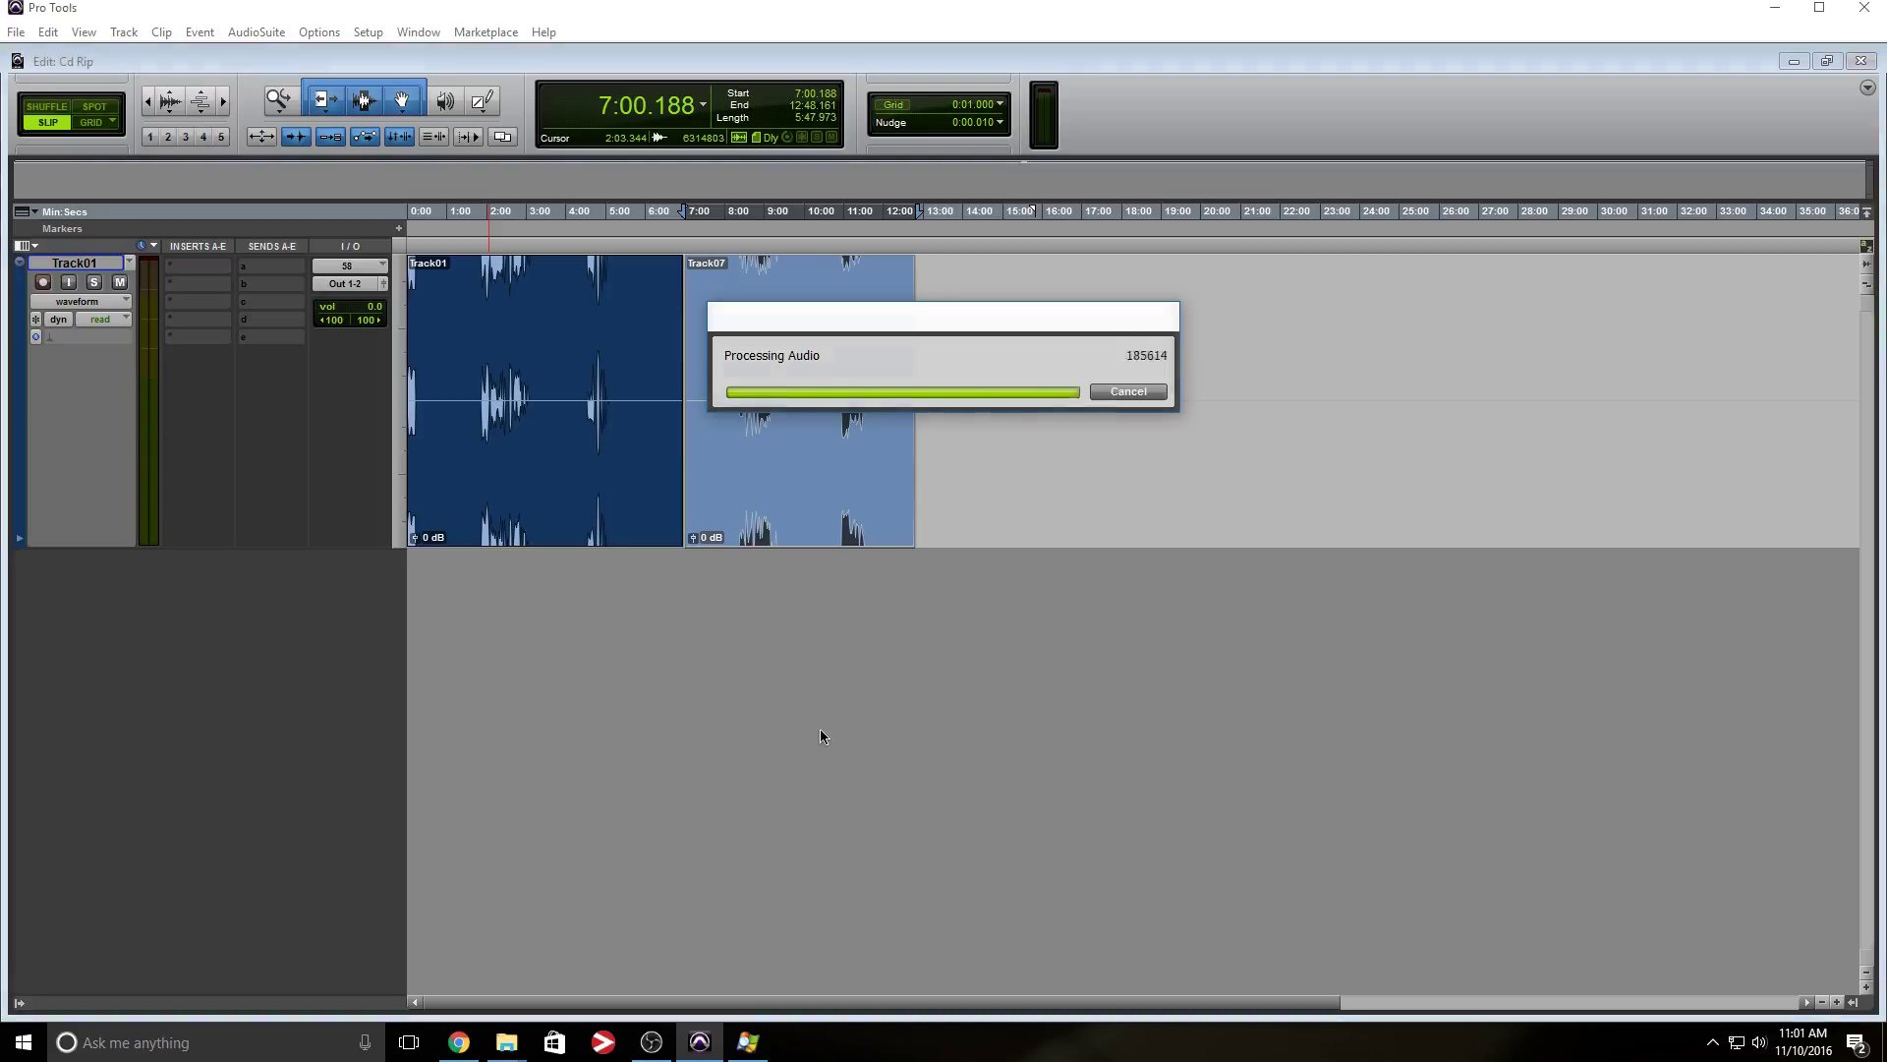
click(895, 370)
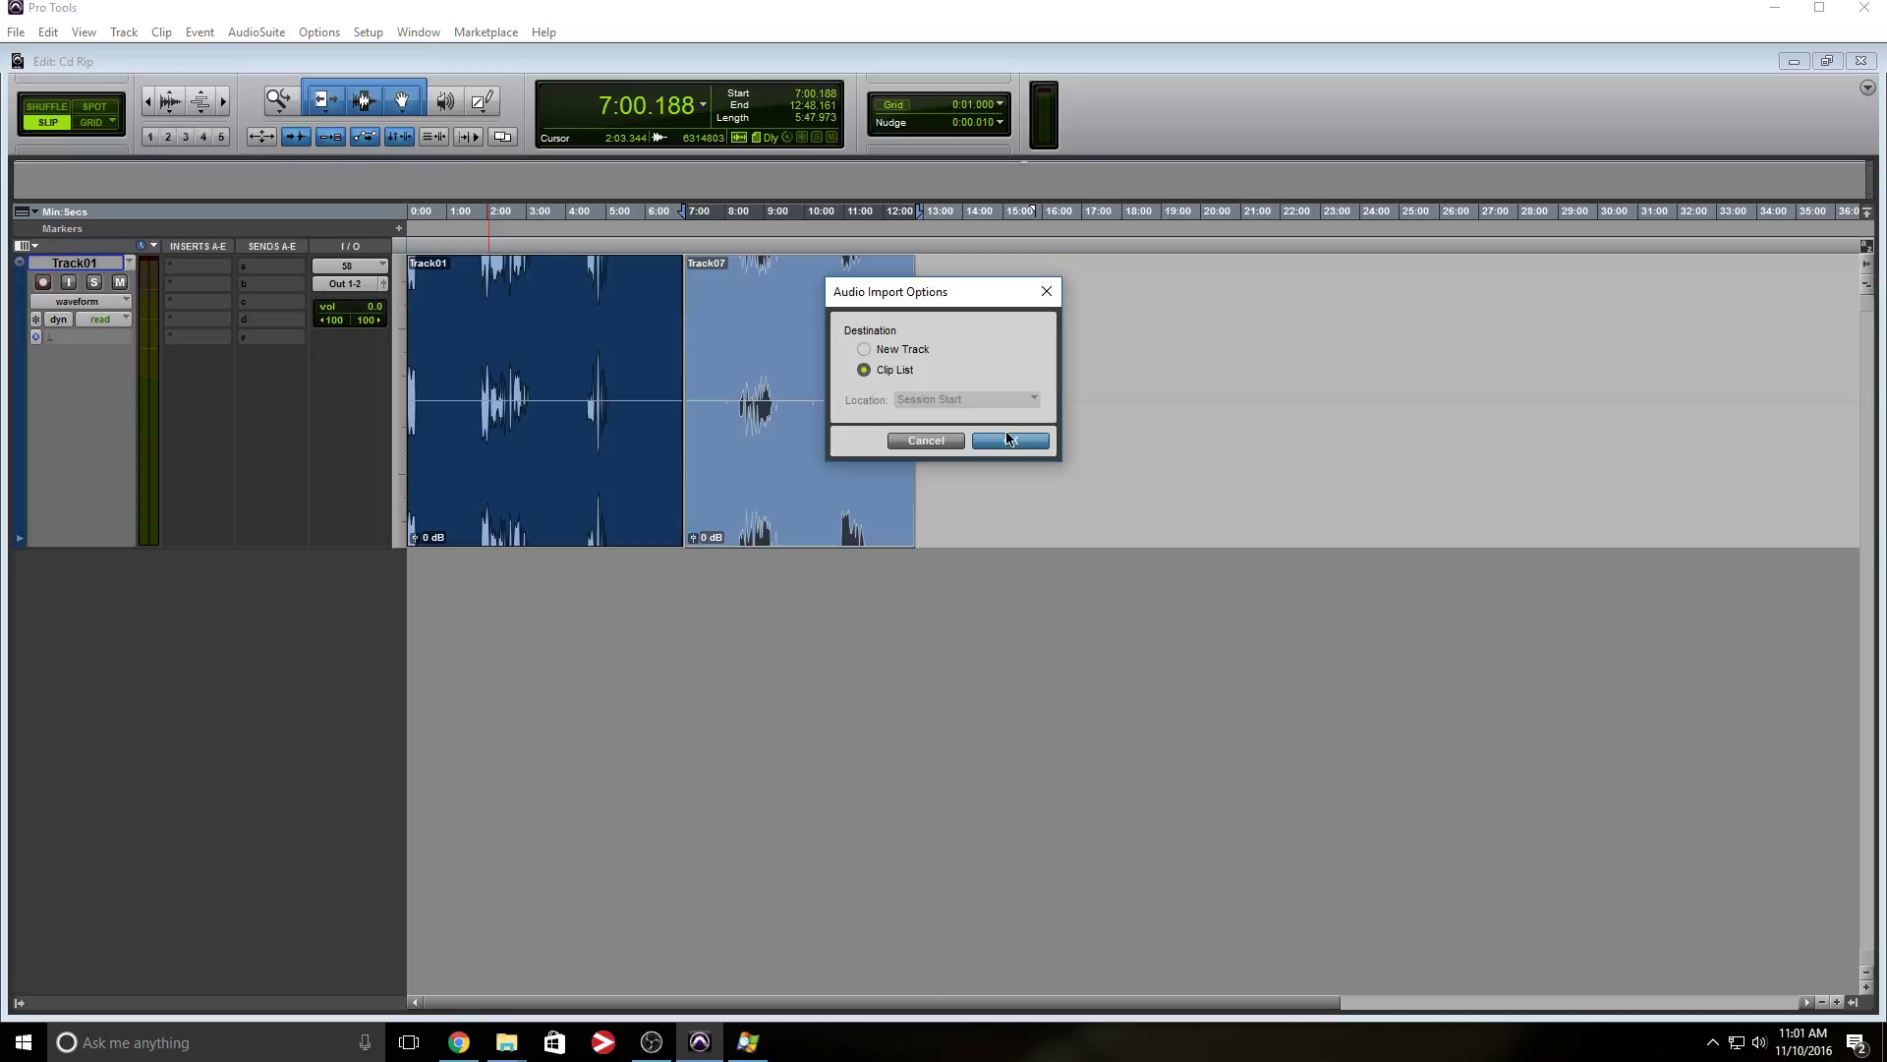
click(1007, 441)
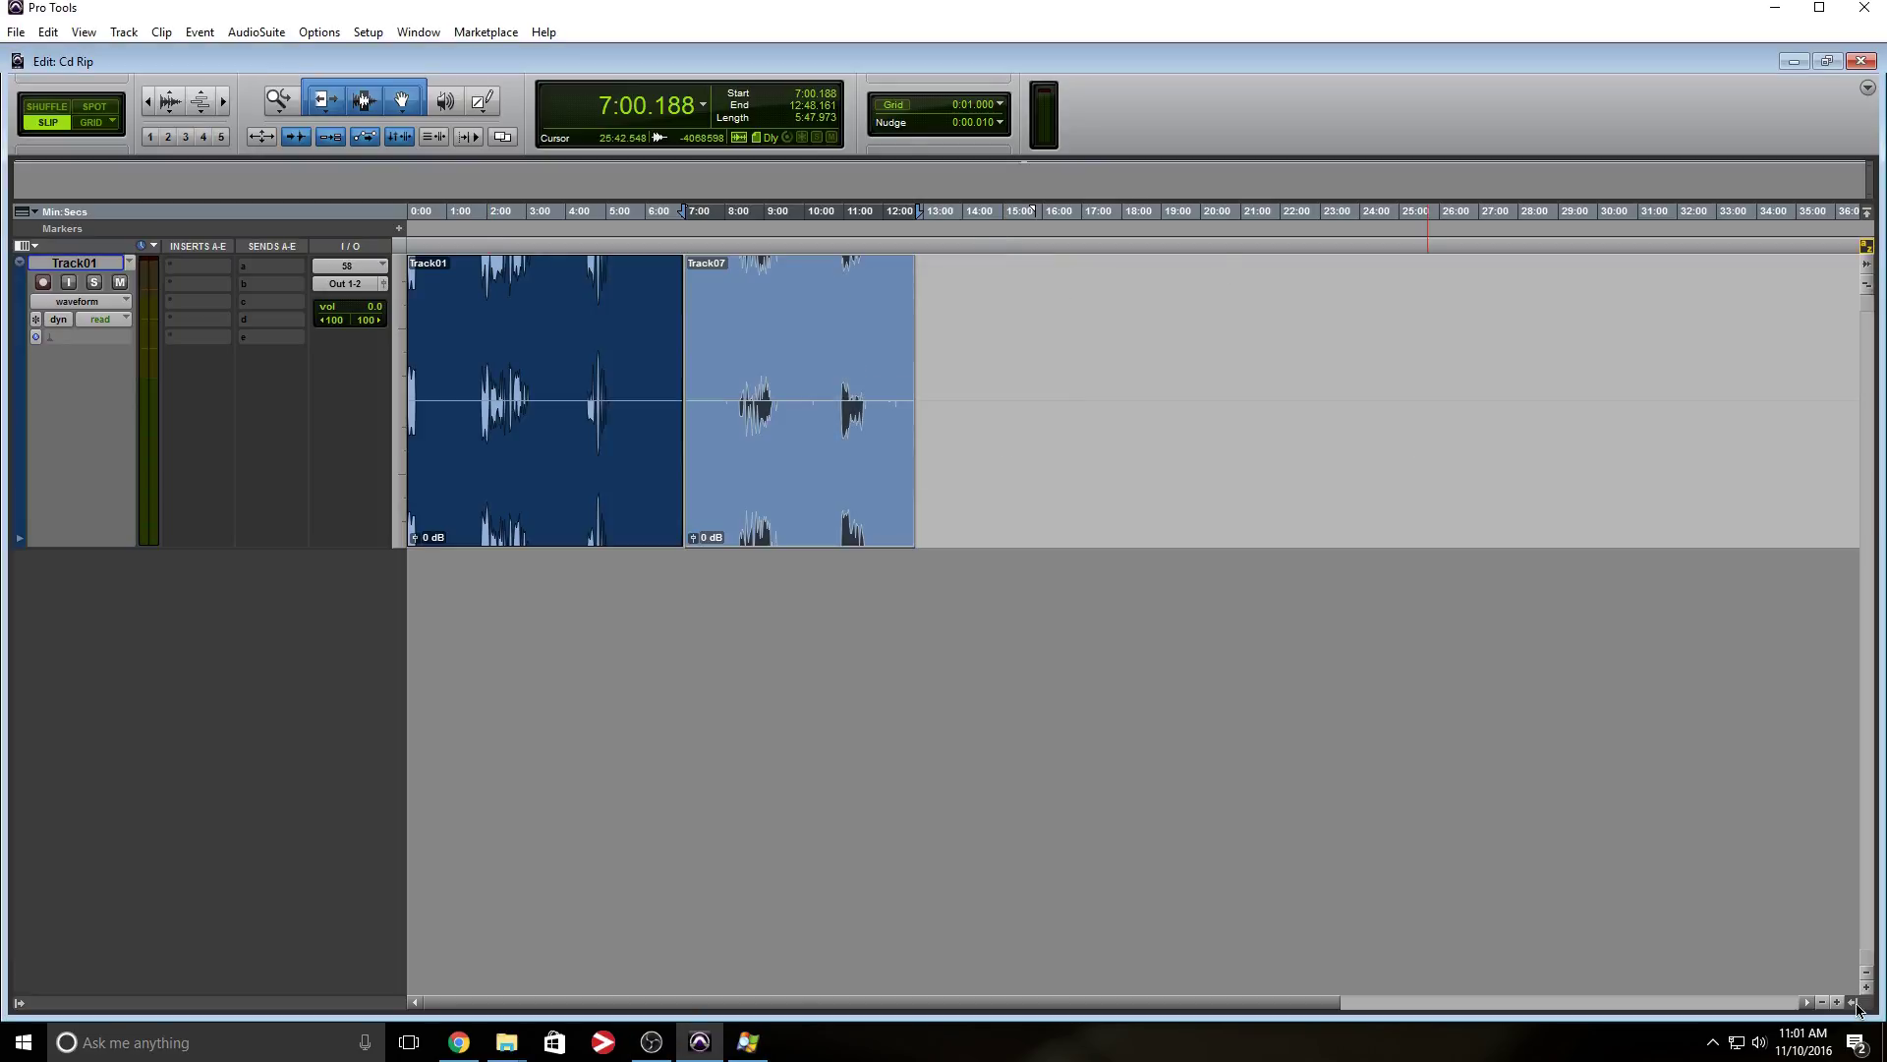
click(1854, 1004)
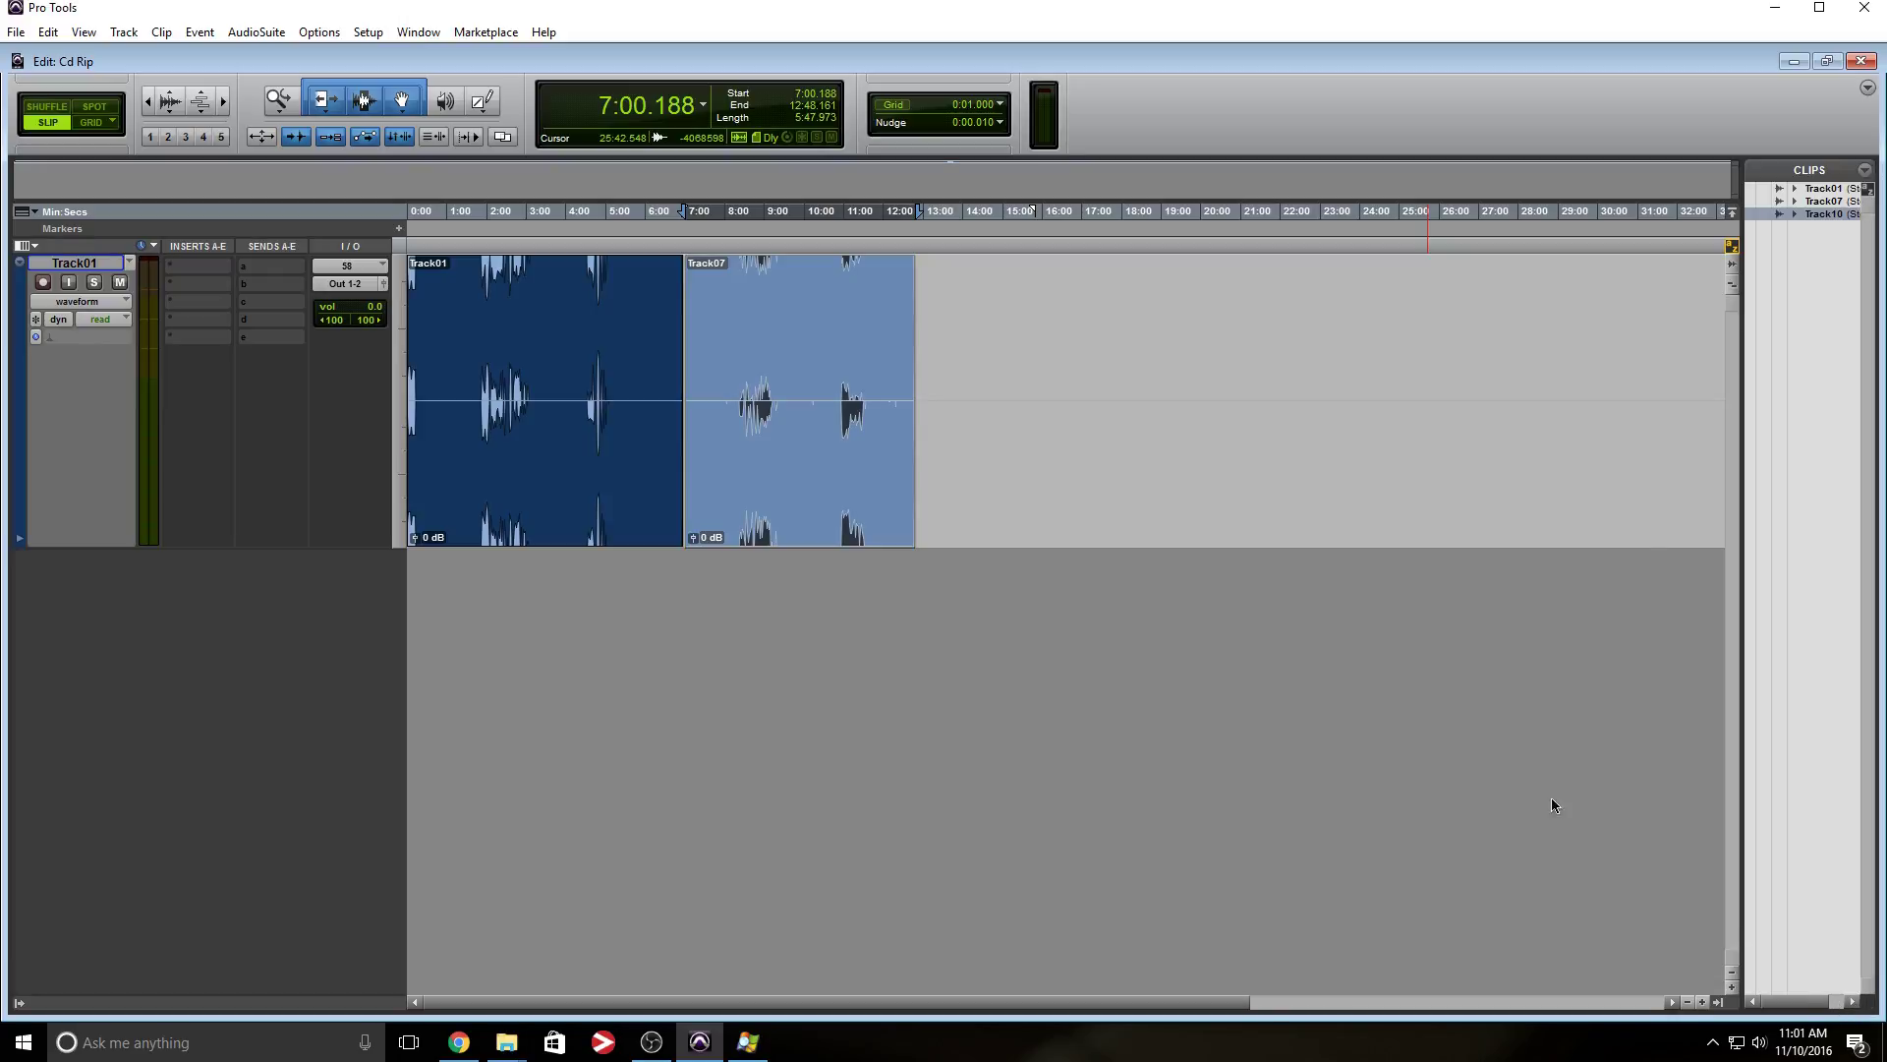
drag(1837, 223, 949, 418)
drag(1121, 451, 1101, 451)
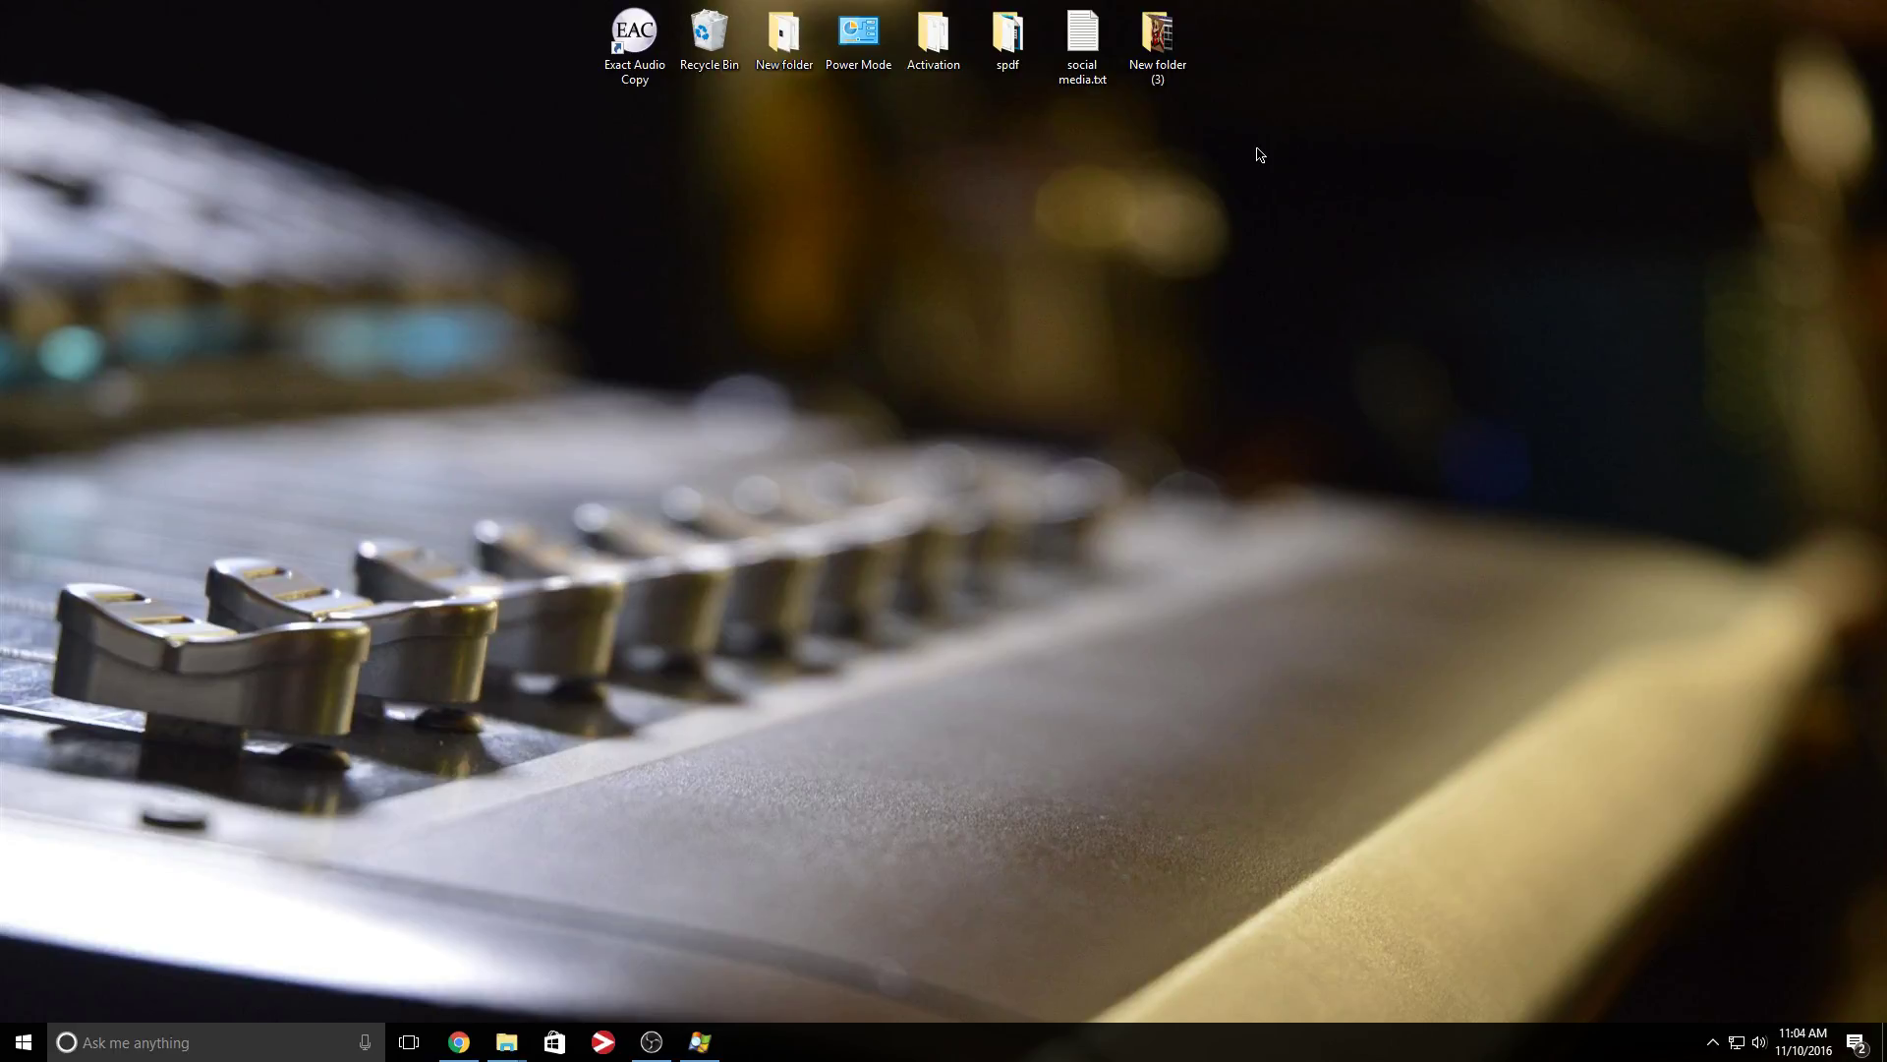
Step: Launch Exact Audio Copy and check only CD tracks 1, 3 and 10 for copying
right_click(630, 39)
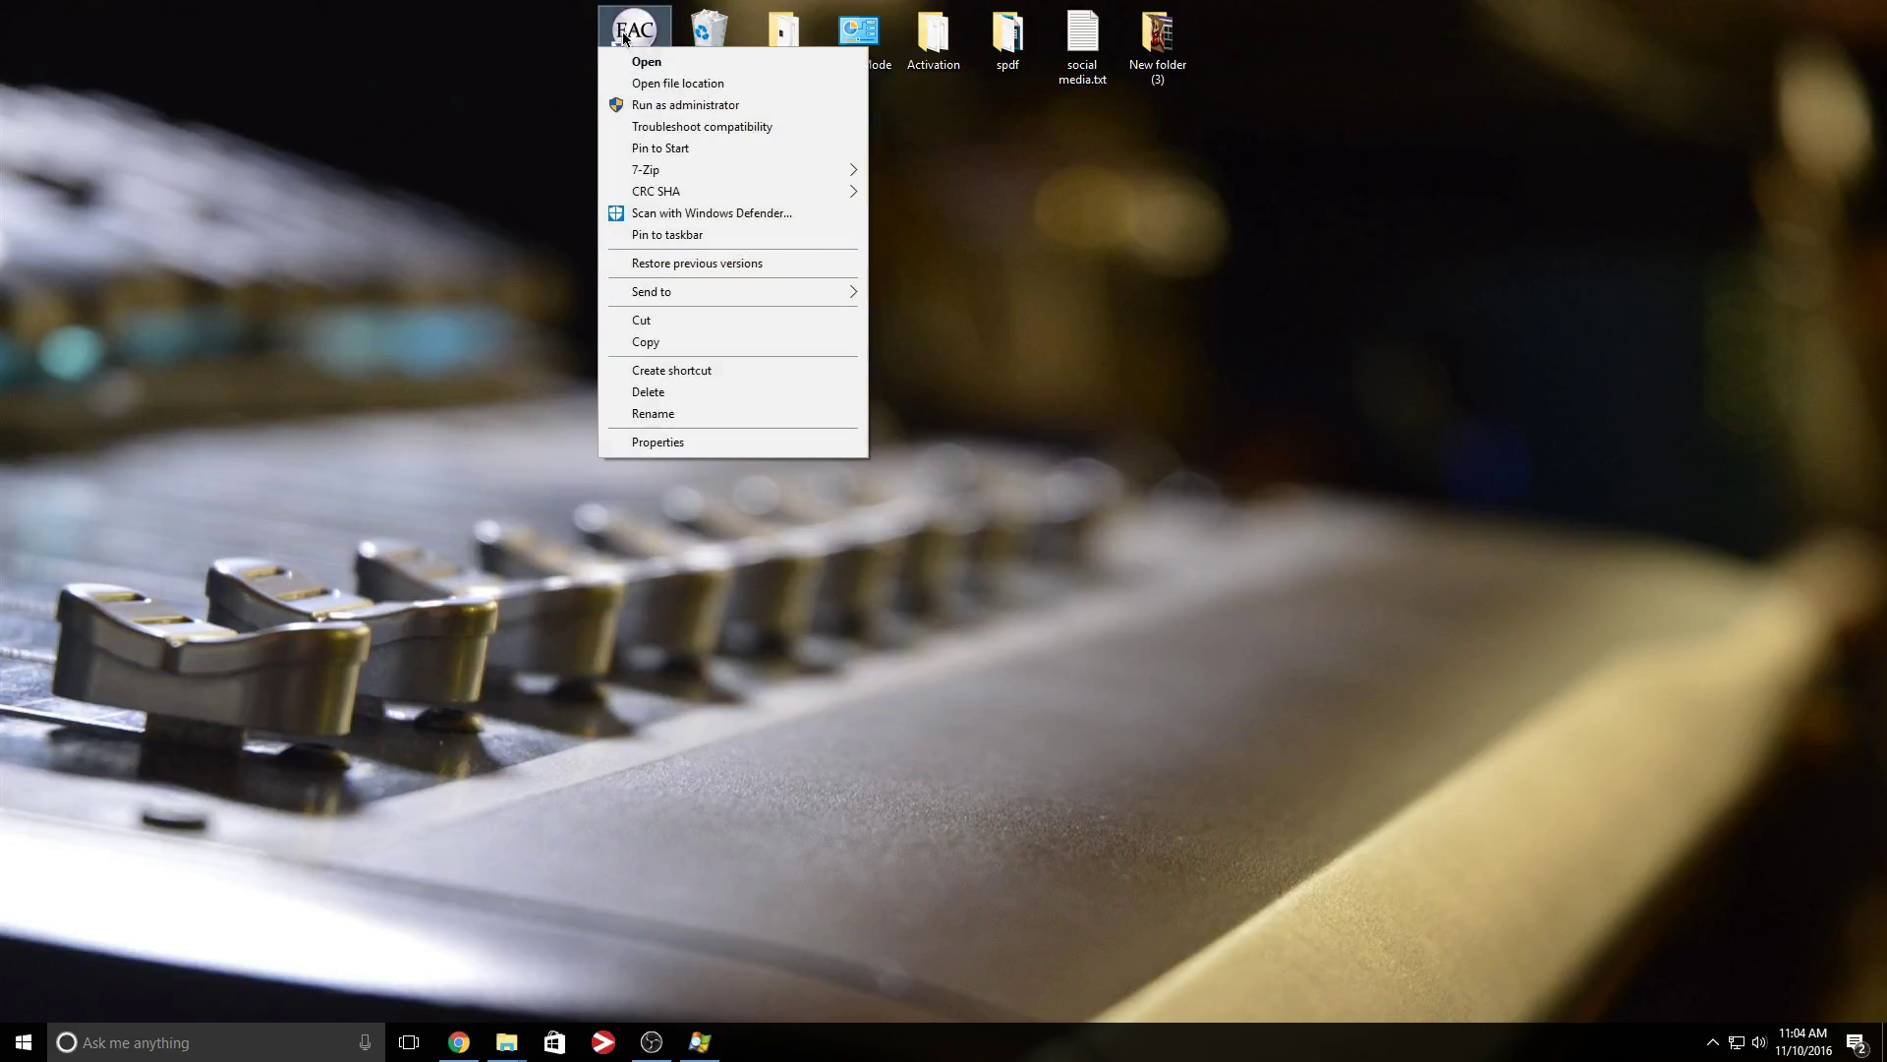
click(647, 62)
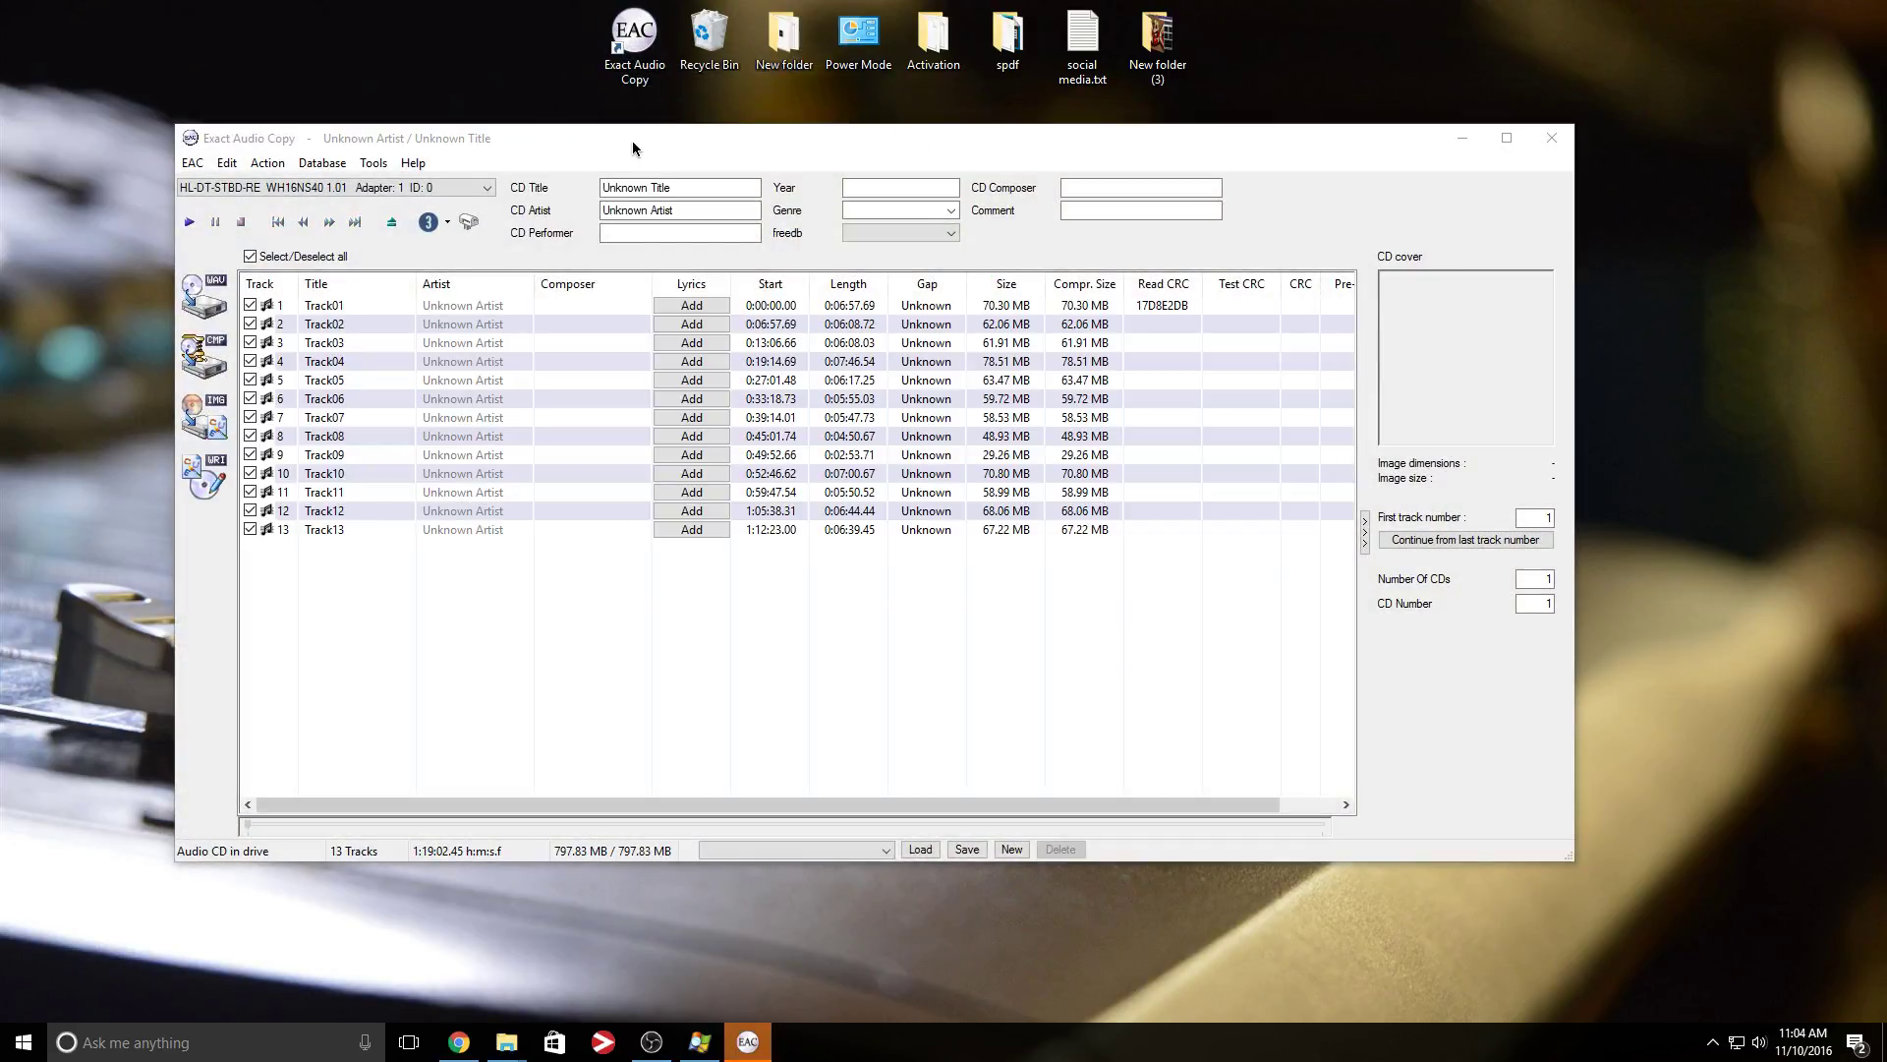
click(251, 256)
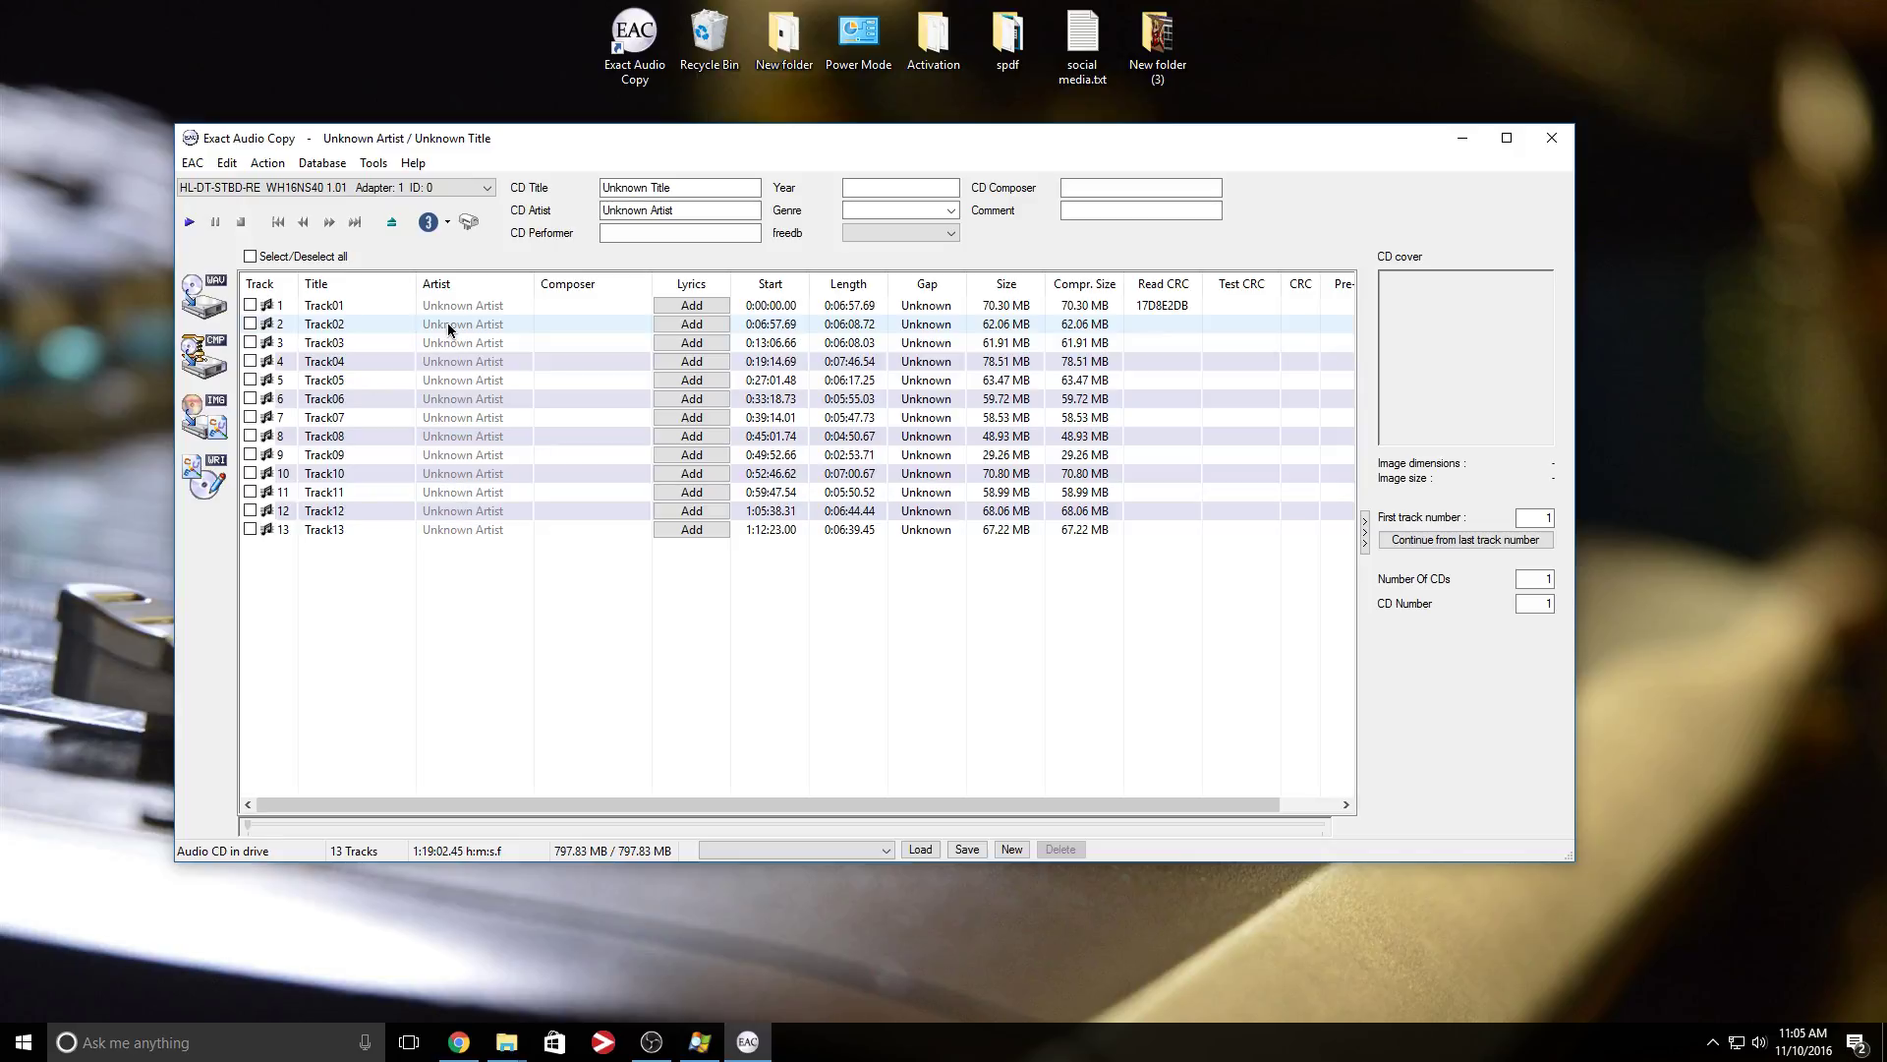
click(251, 305)
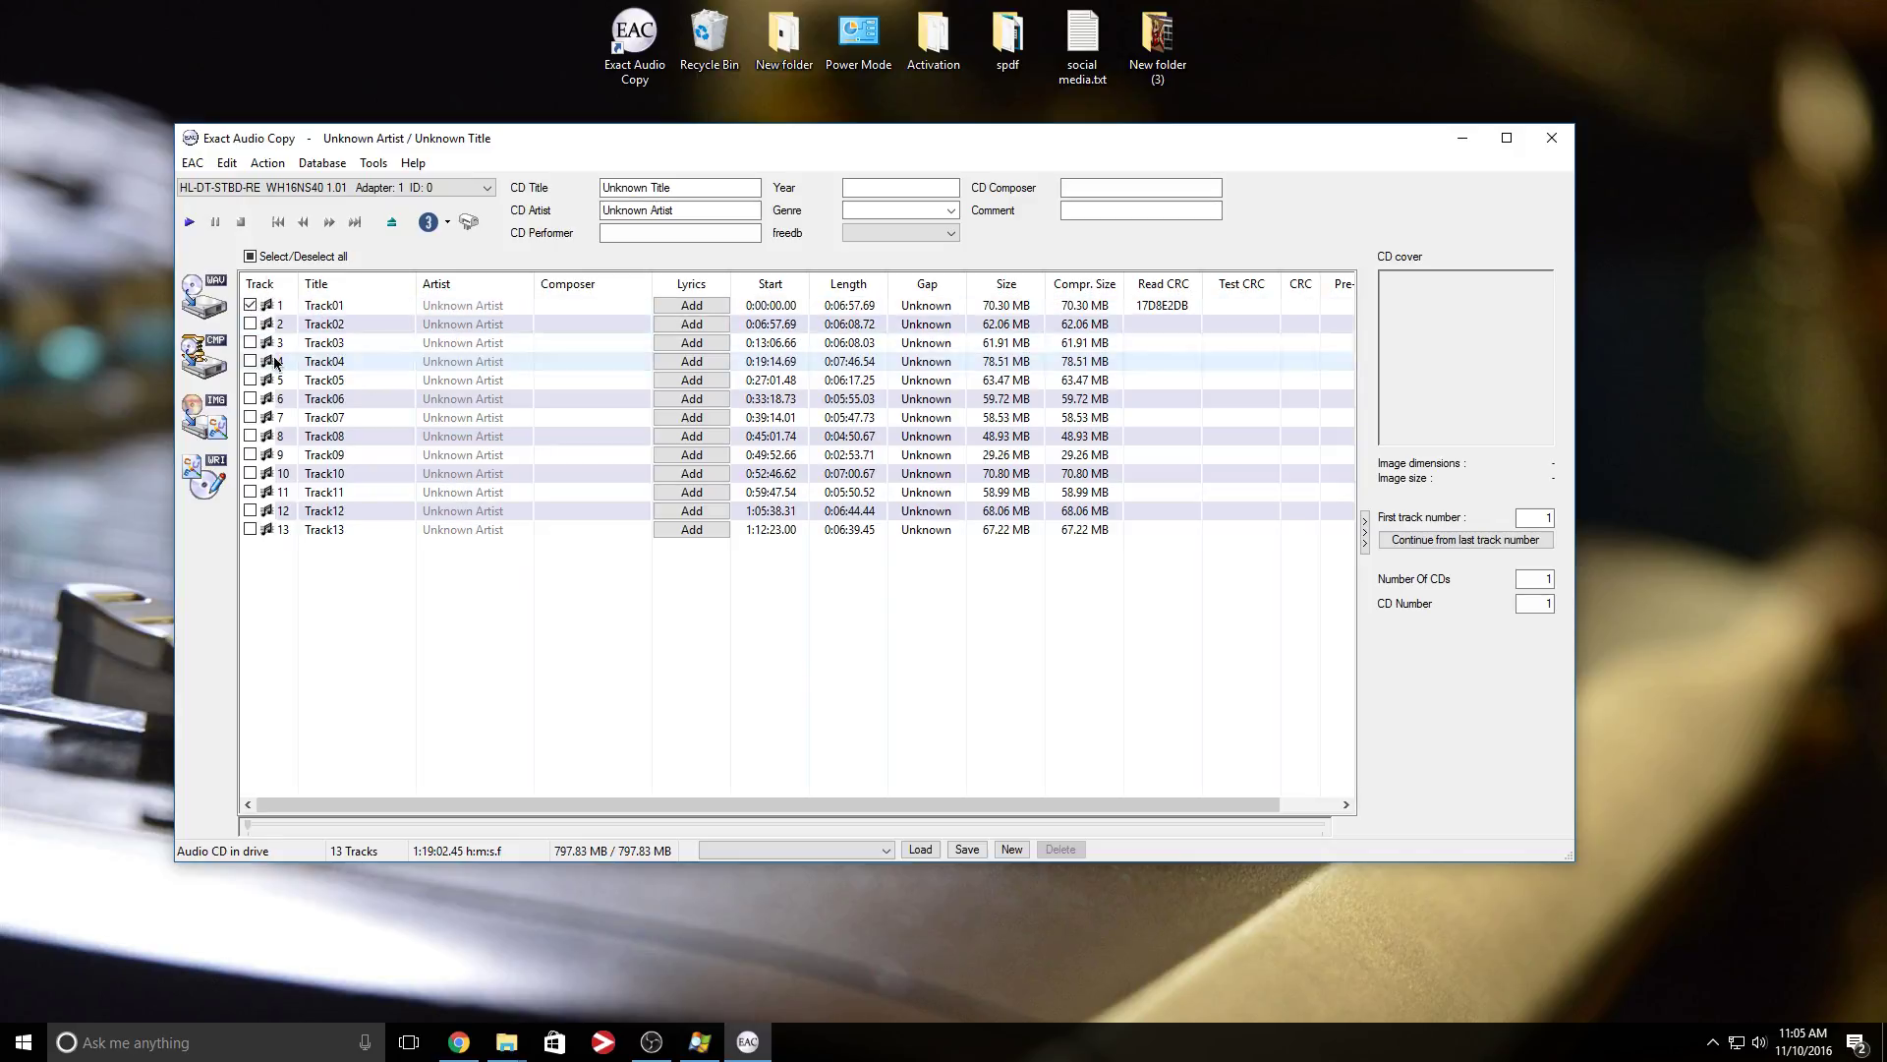
click(260, 344)
click(252, 342)
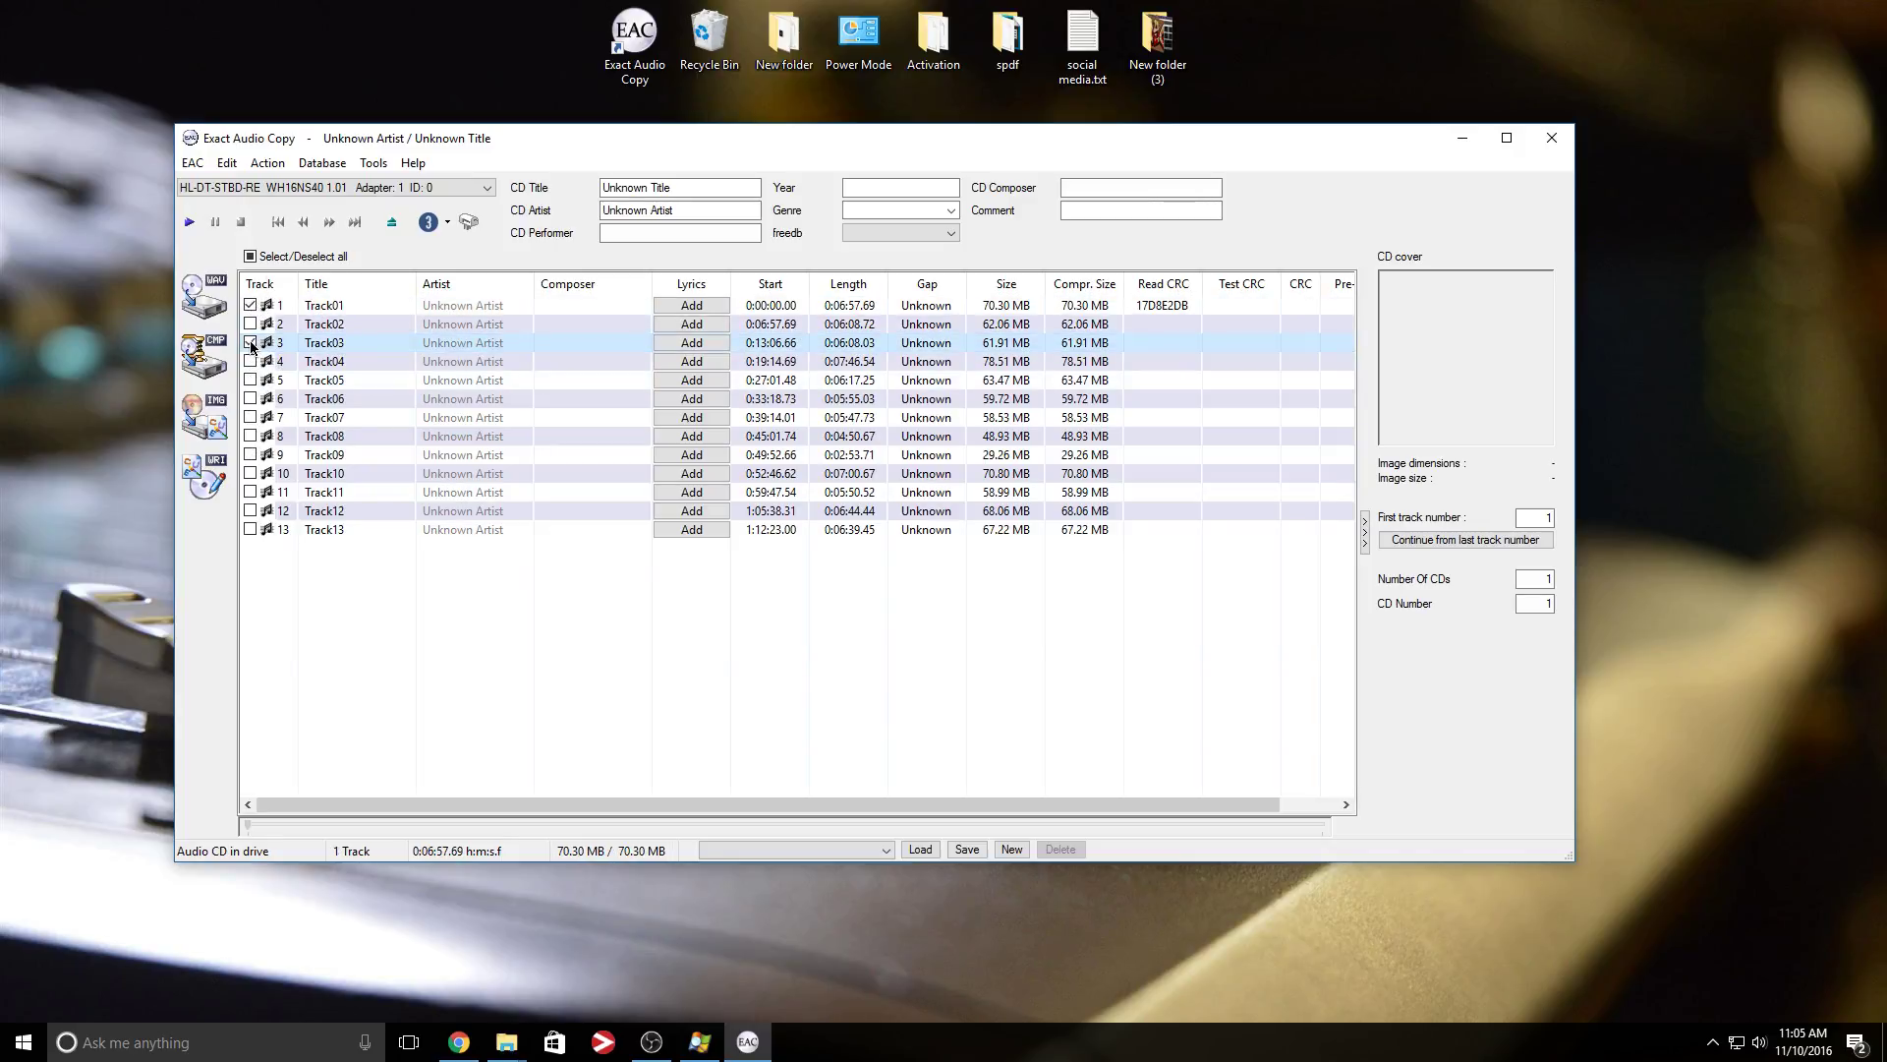
click(250, 472)
click(250, 256)
click(250, 257)
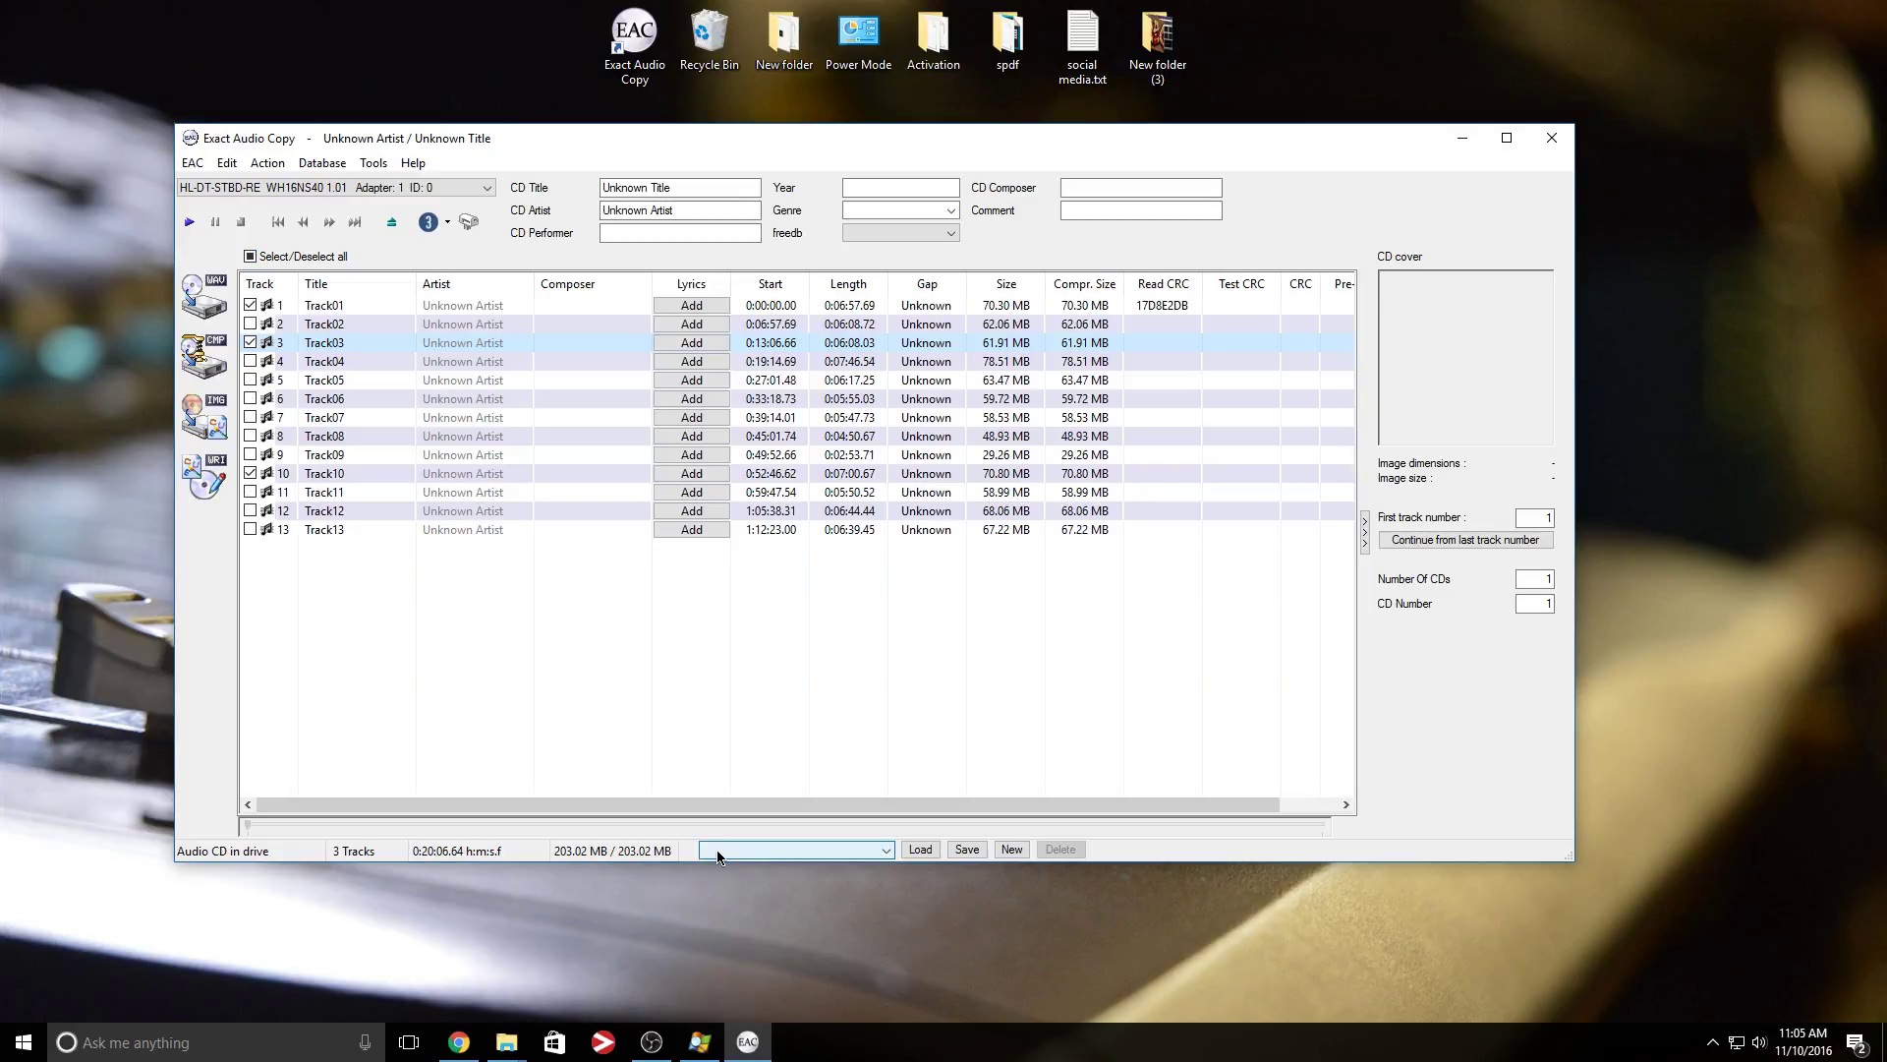
Step: Create a new desktop folder named 'Audio rip'
right_click(35, 26)
mouse_move(103, 208)
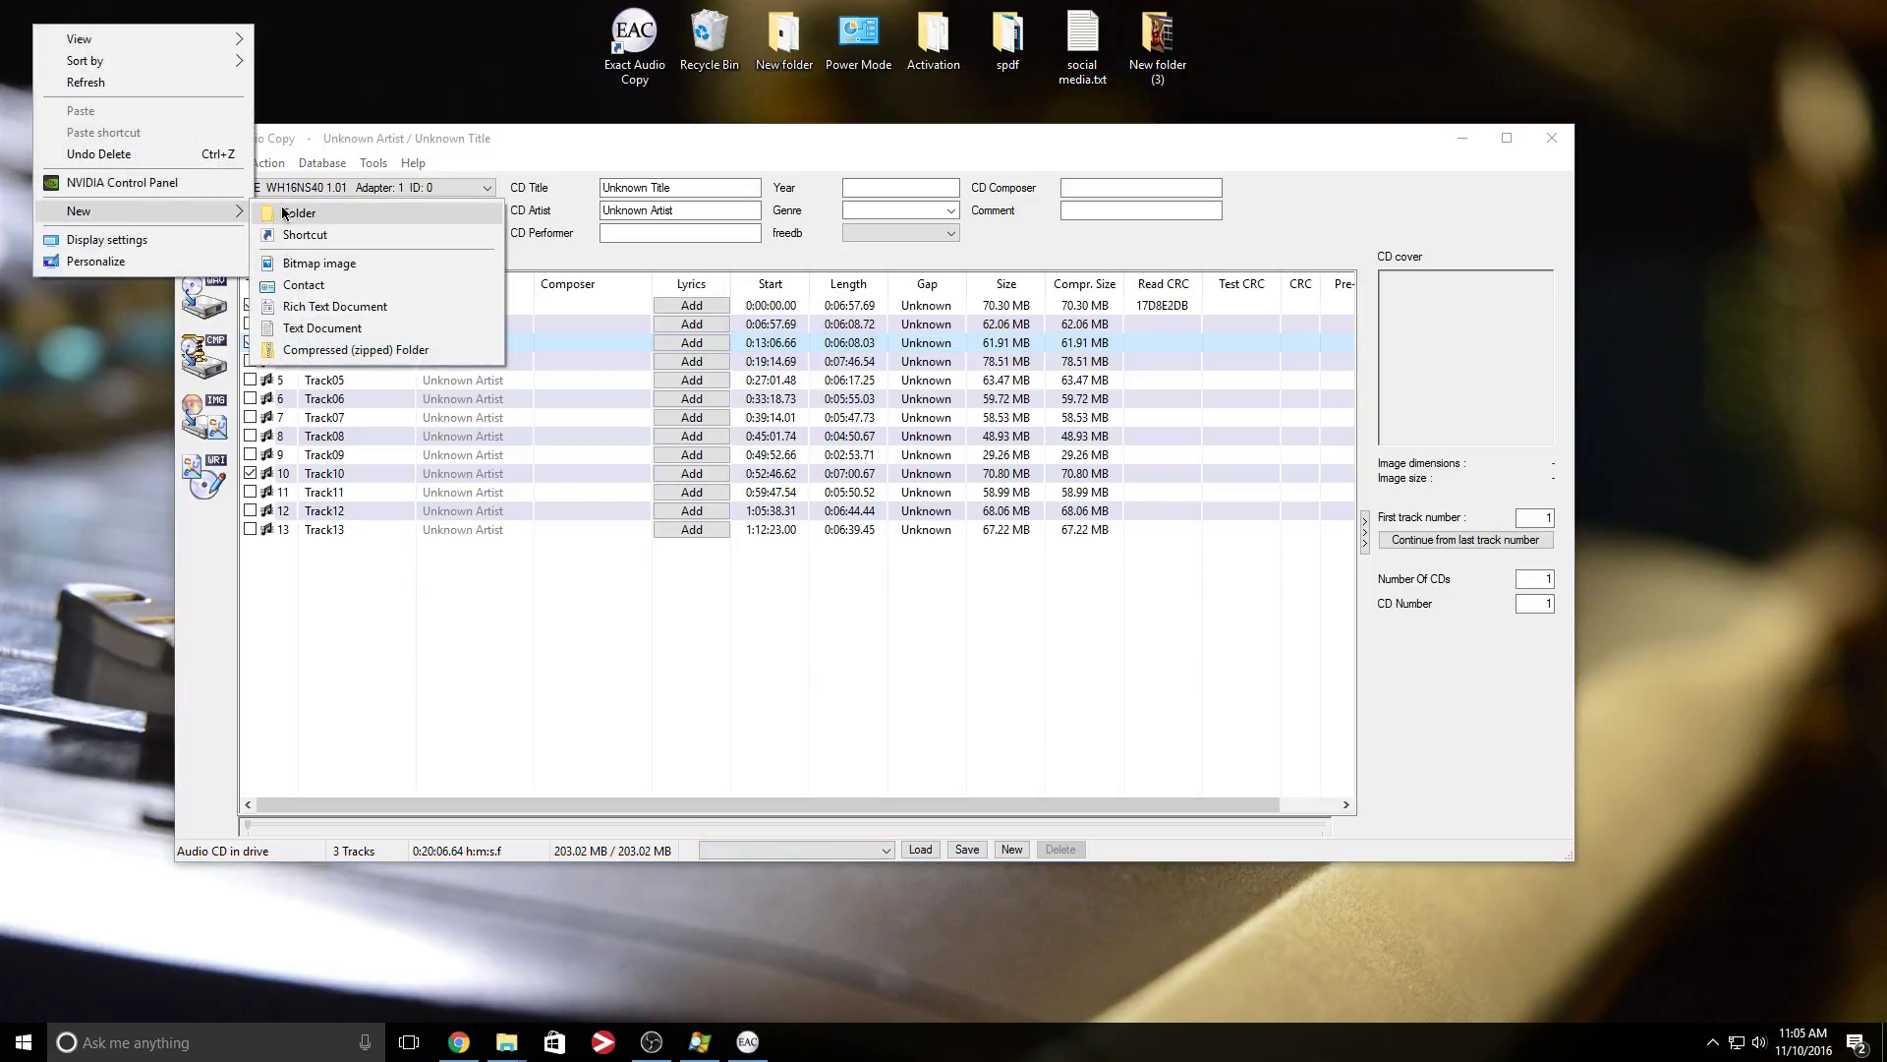
click(286, 216)
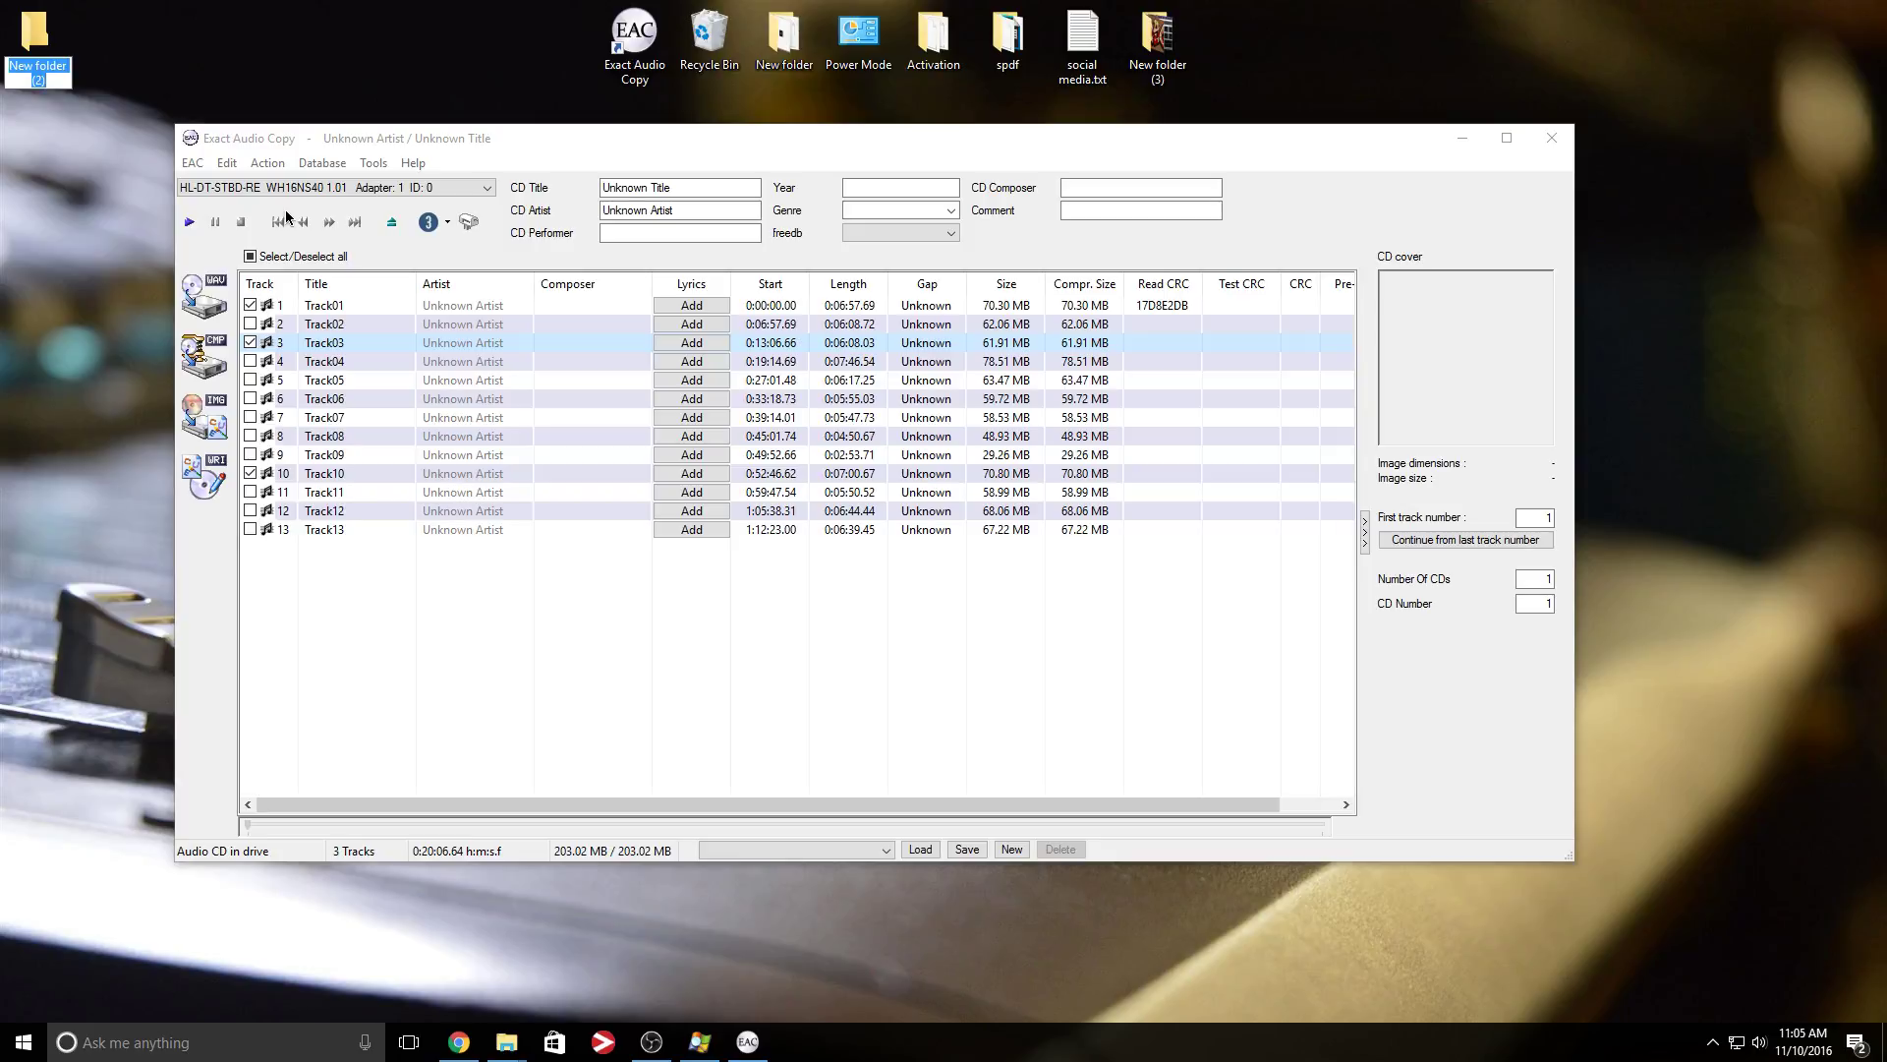
text(Audio rip)
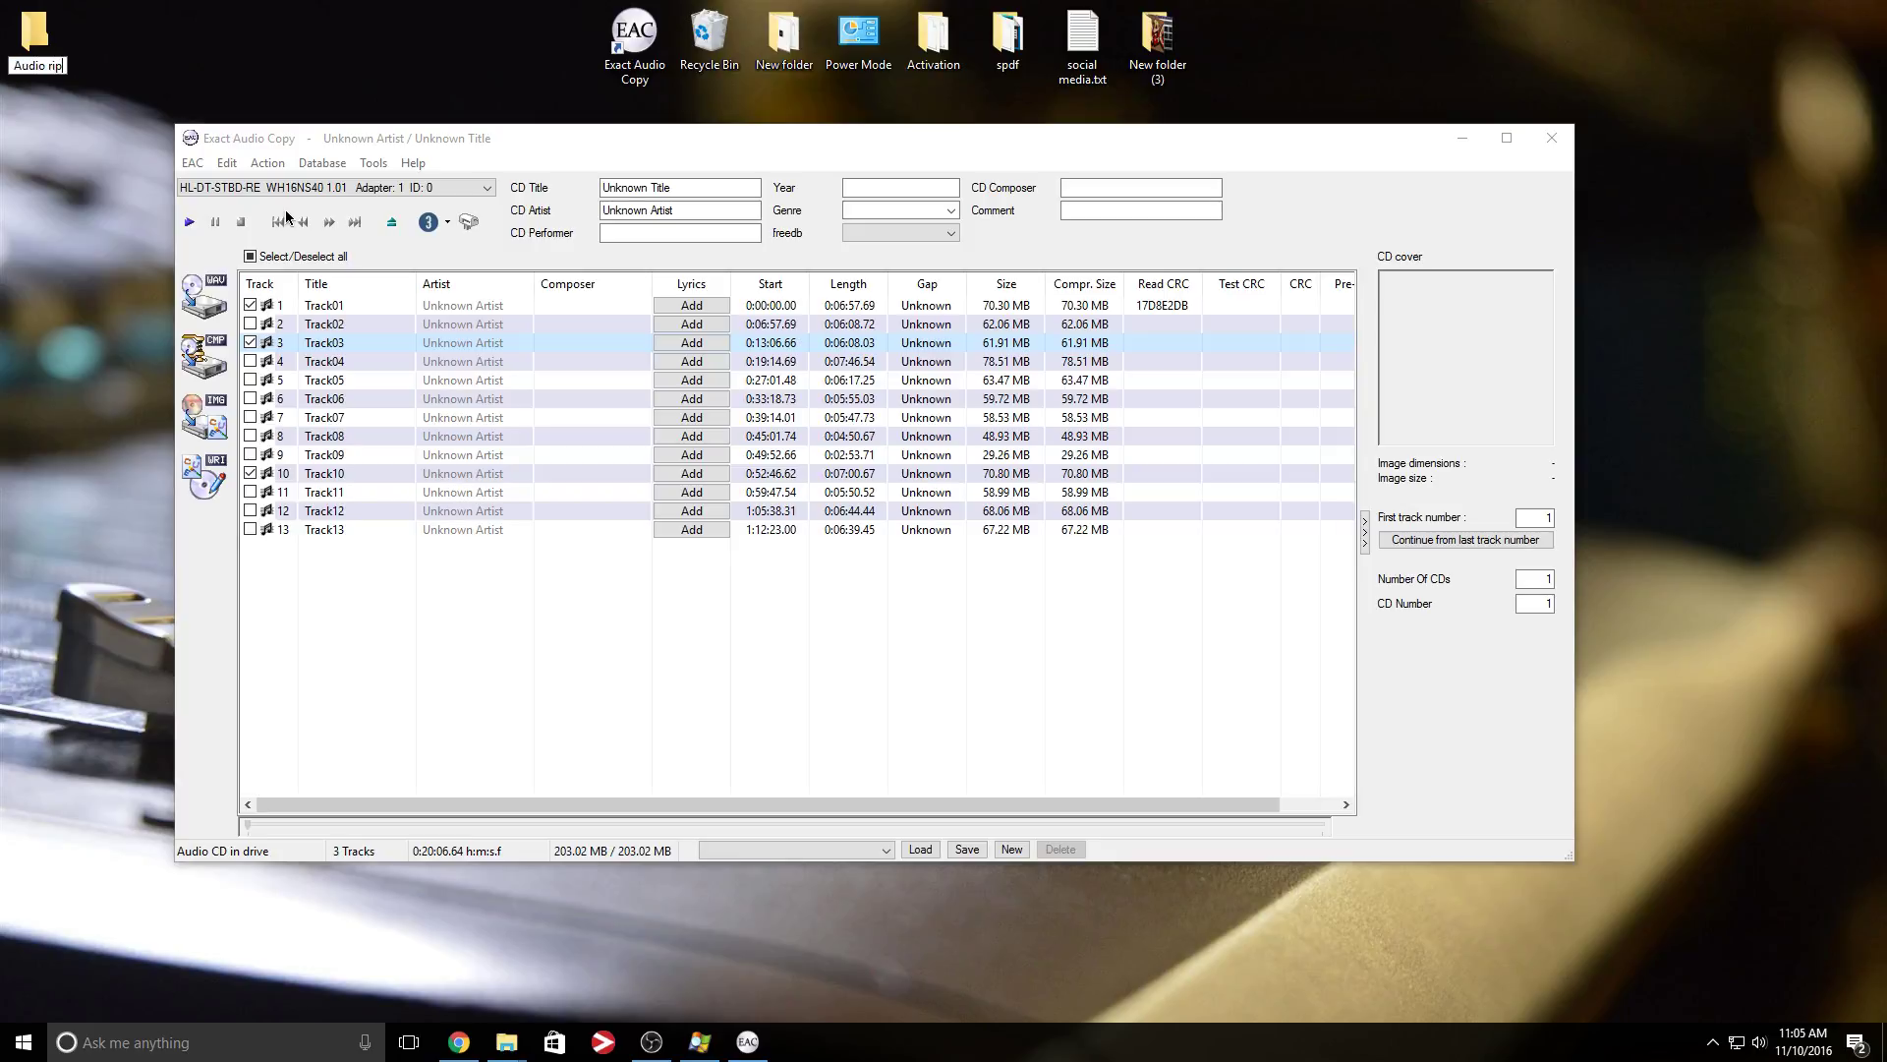
key(Return)
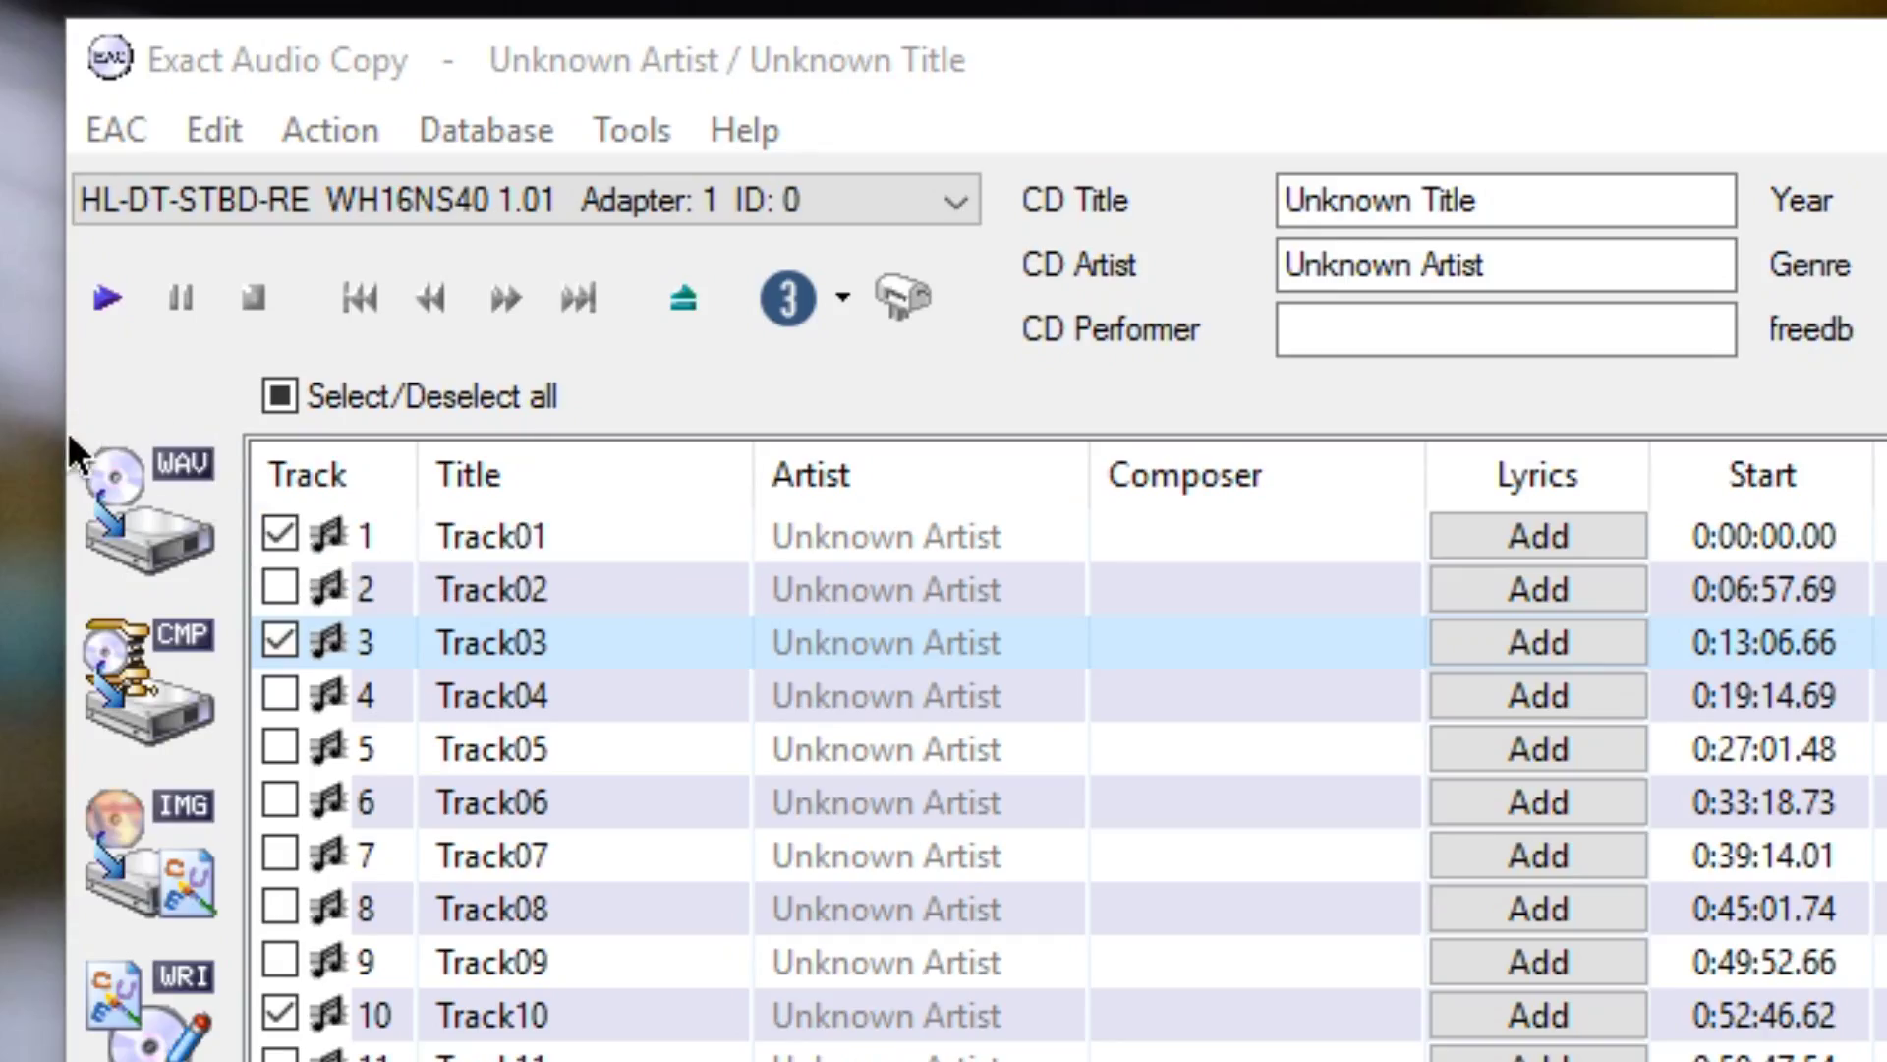
Step: Start the uncompressed WAV copy with the Audio rip folder as the destination
click(168, 515)
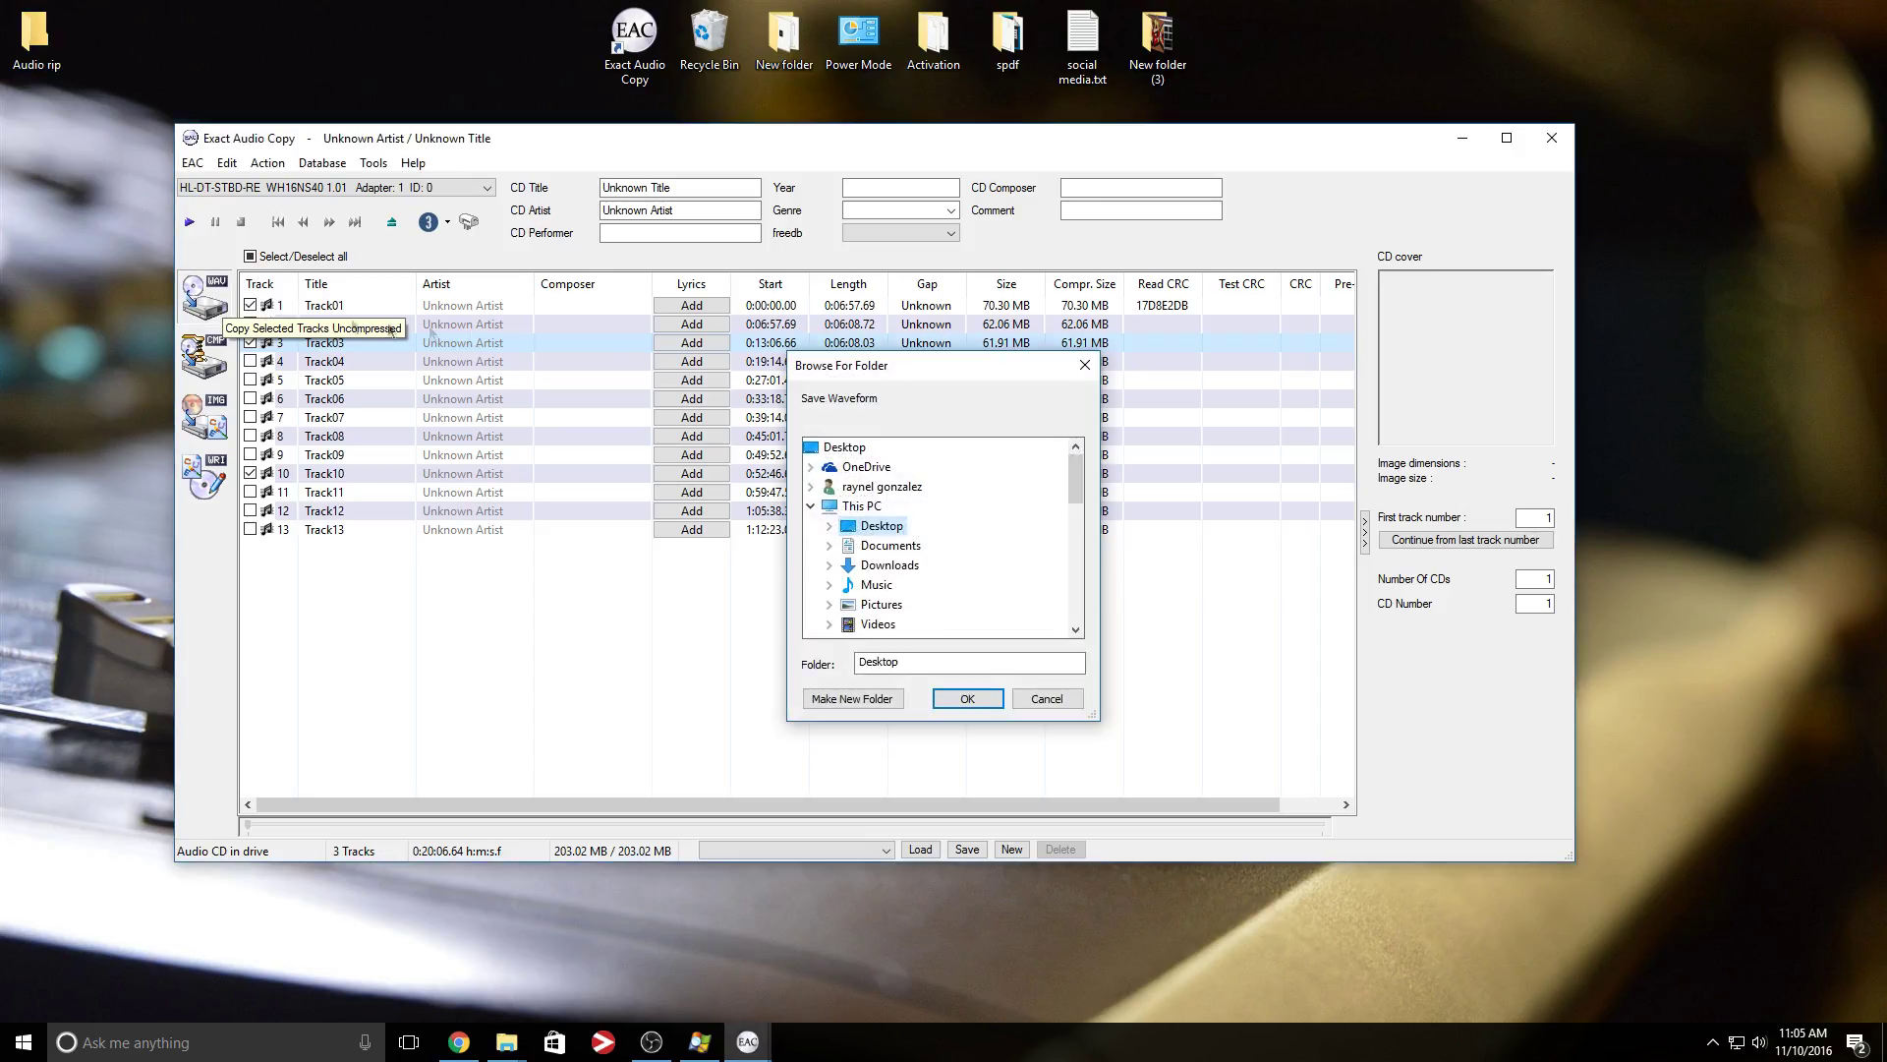
drag(1073, 477, 1074, 620)
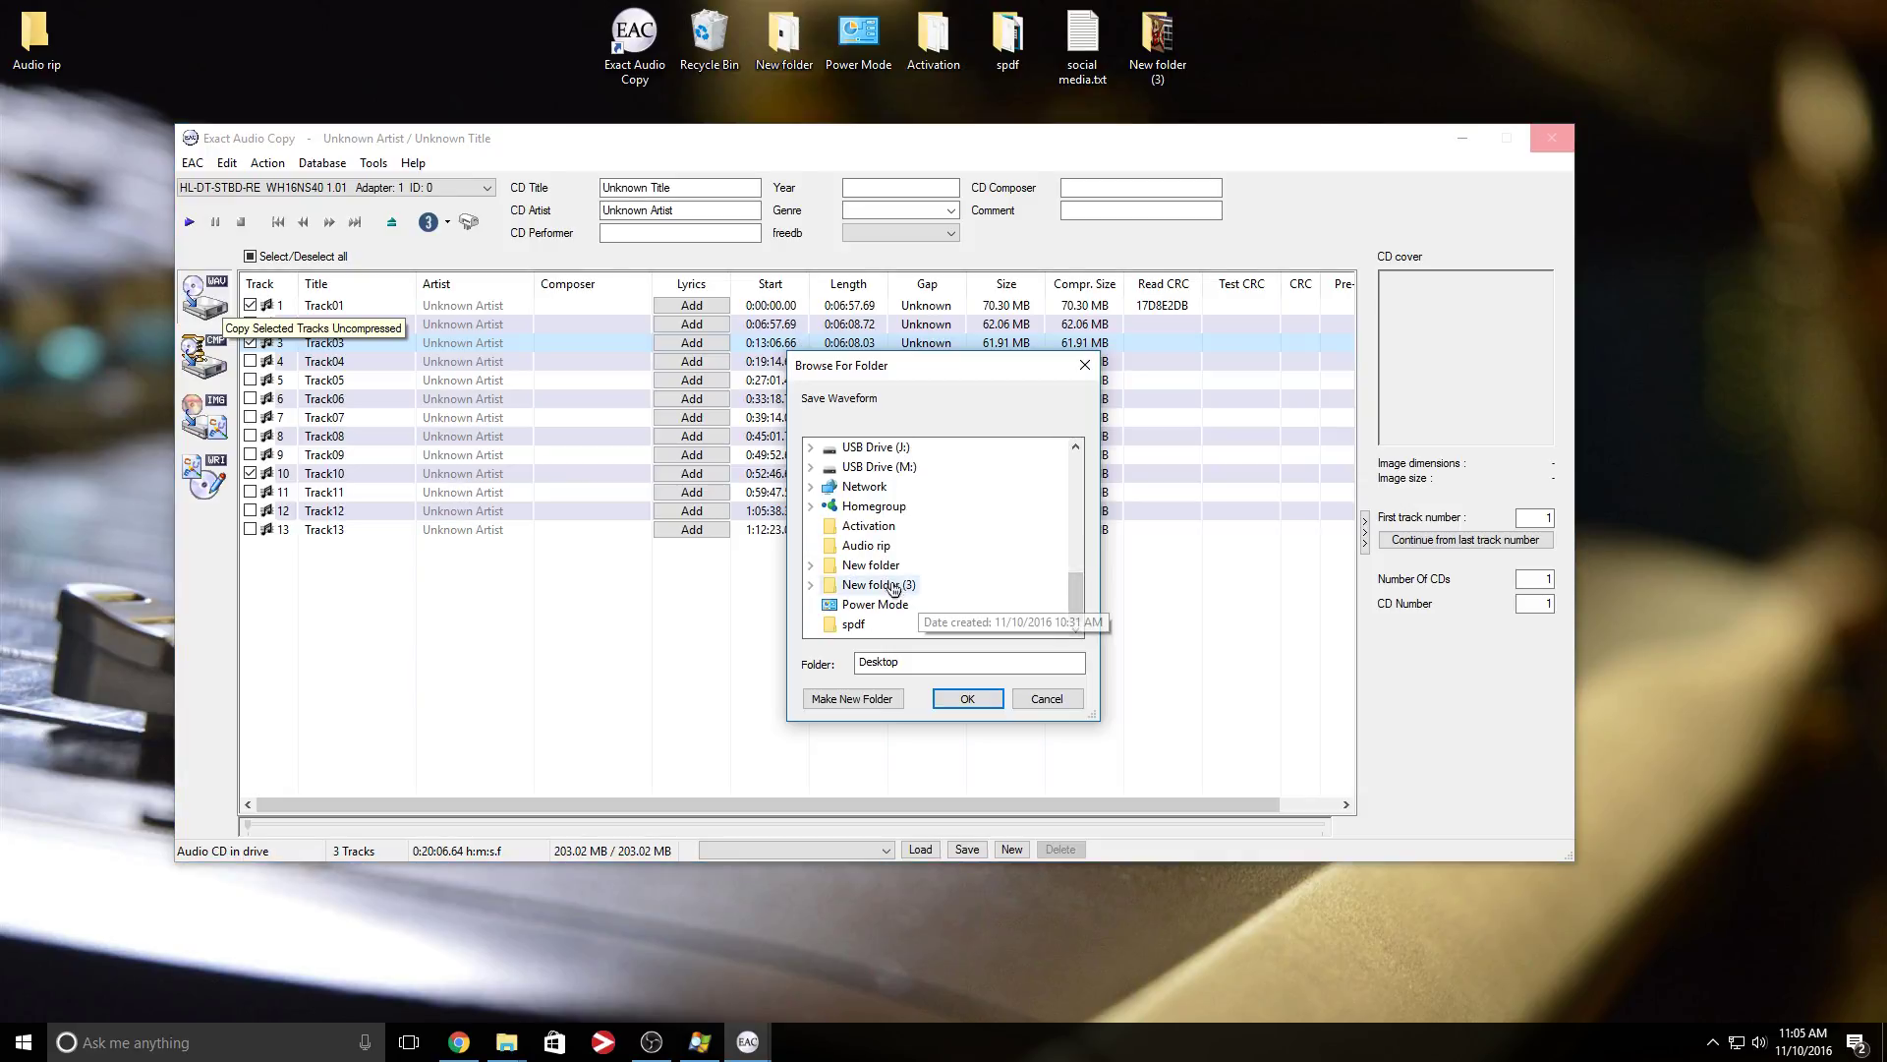
click(867, 547)
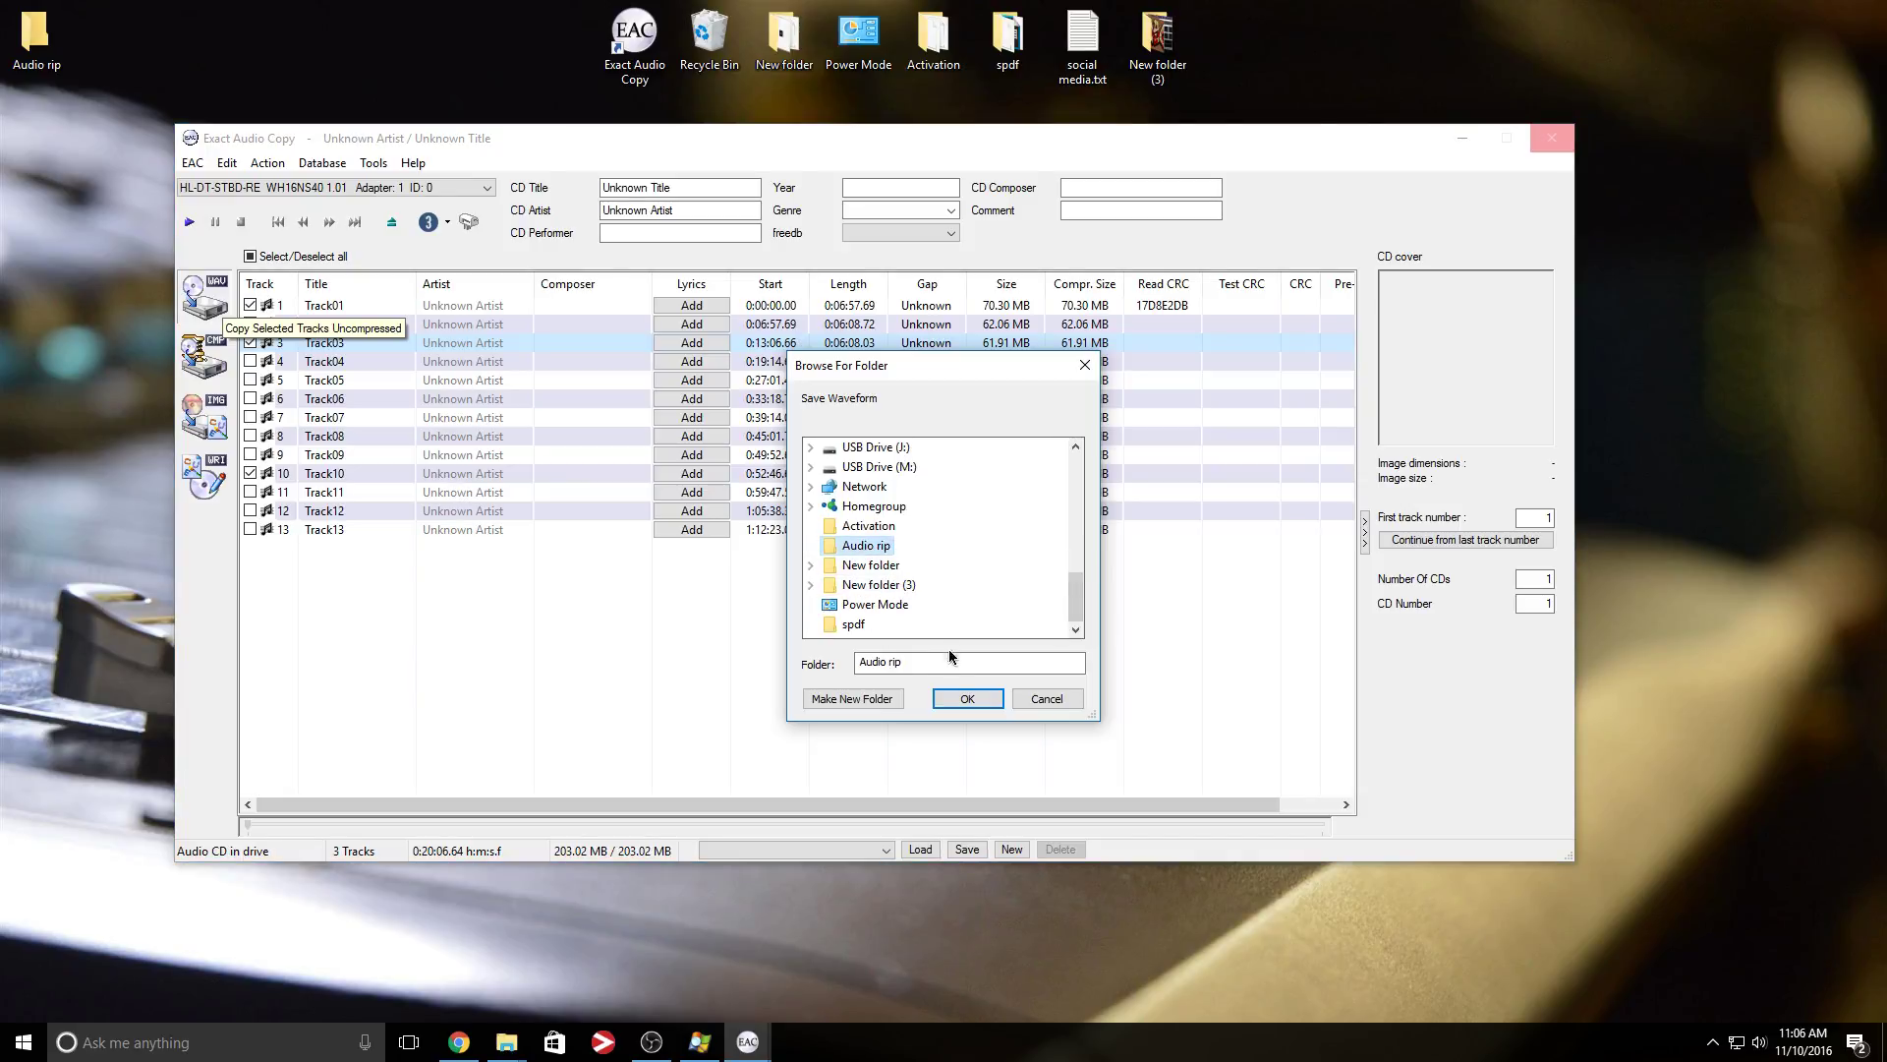
click(967, 699)
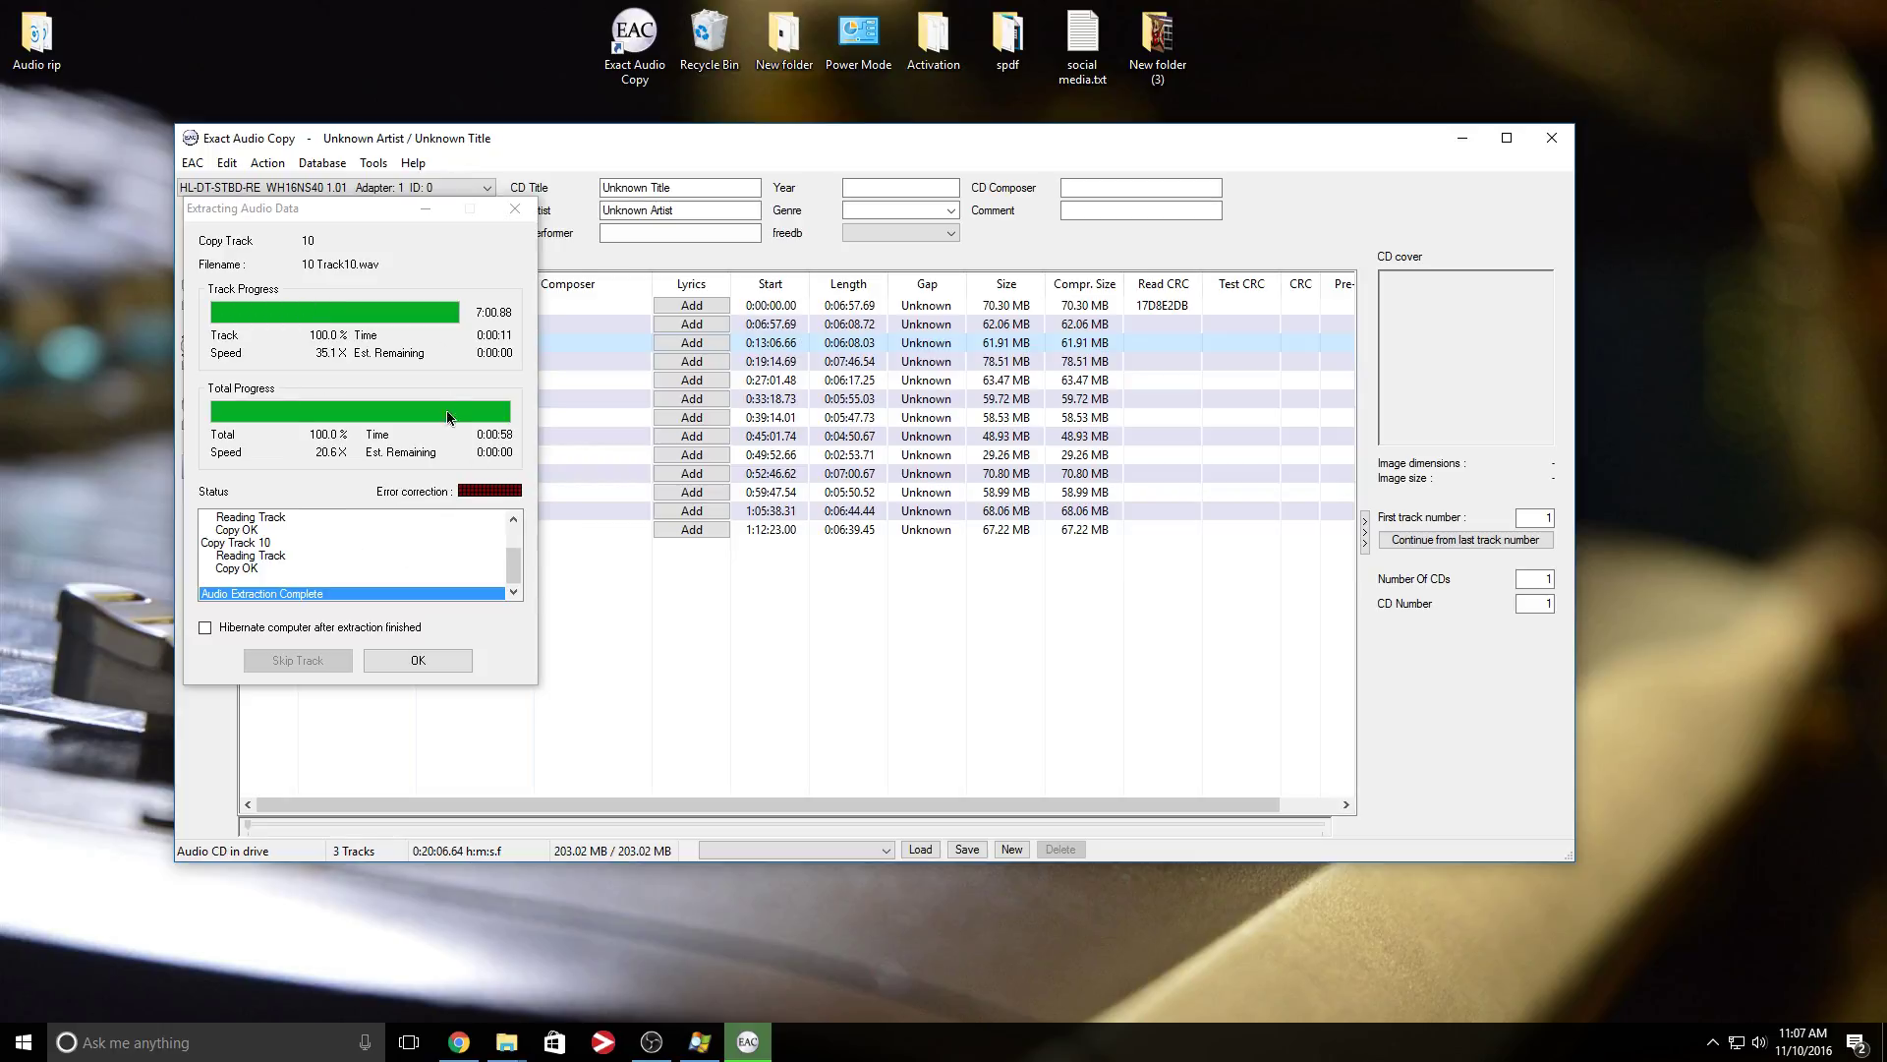
Step: Acknowledge the completed extraction, then review and close the error-free status report
click(515, 565)
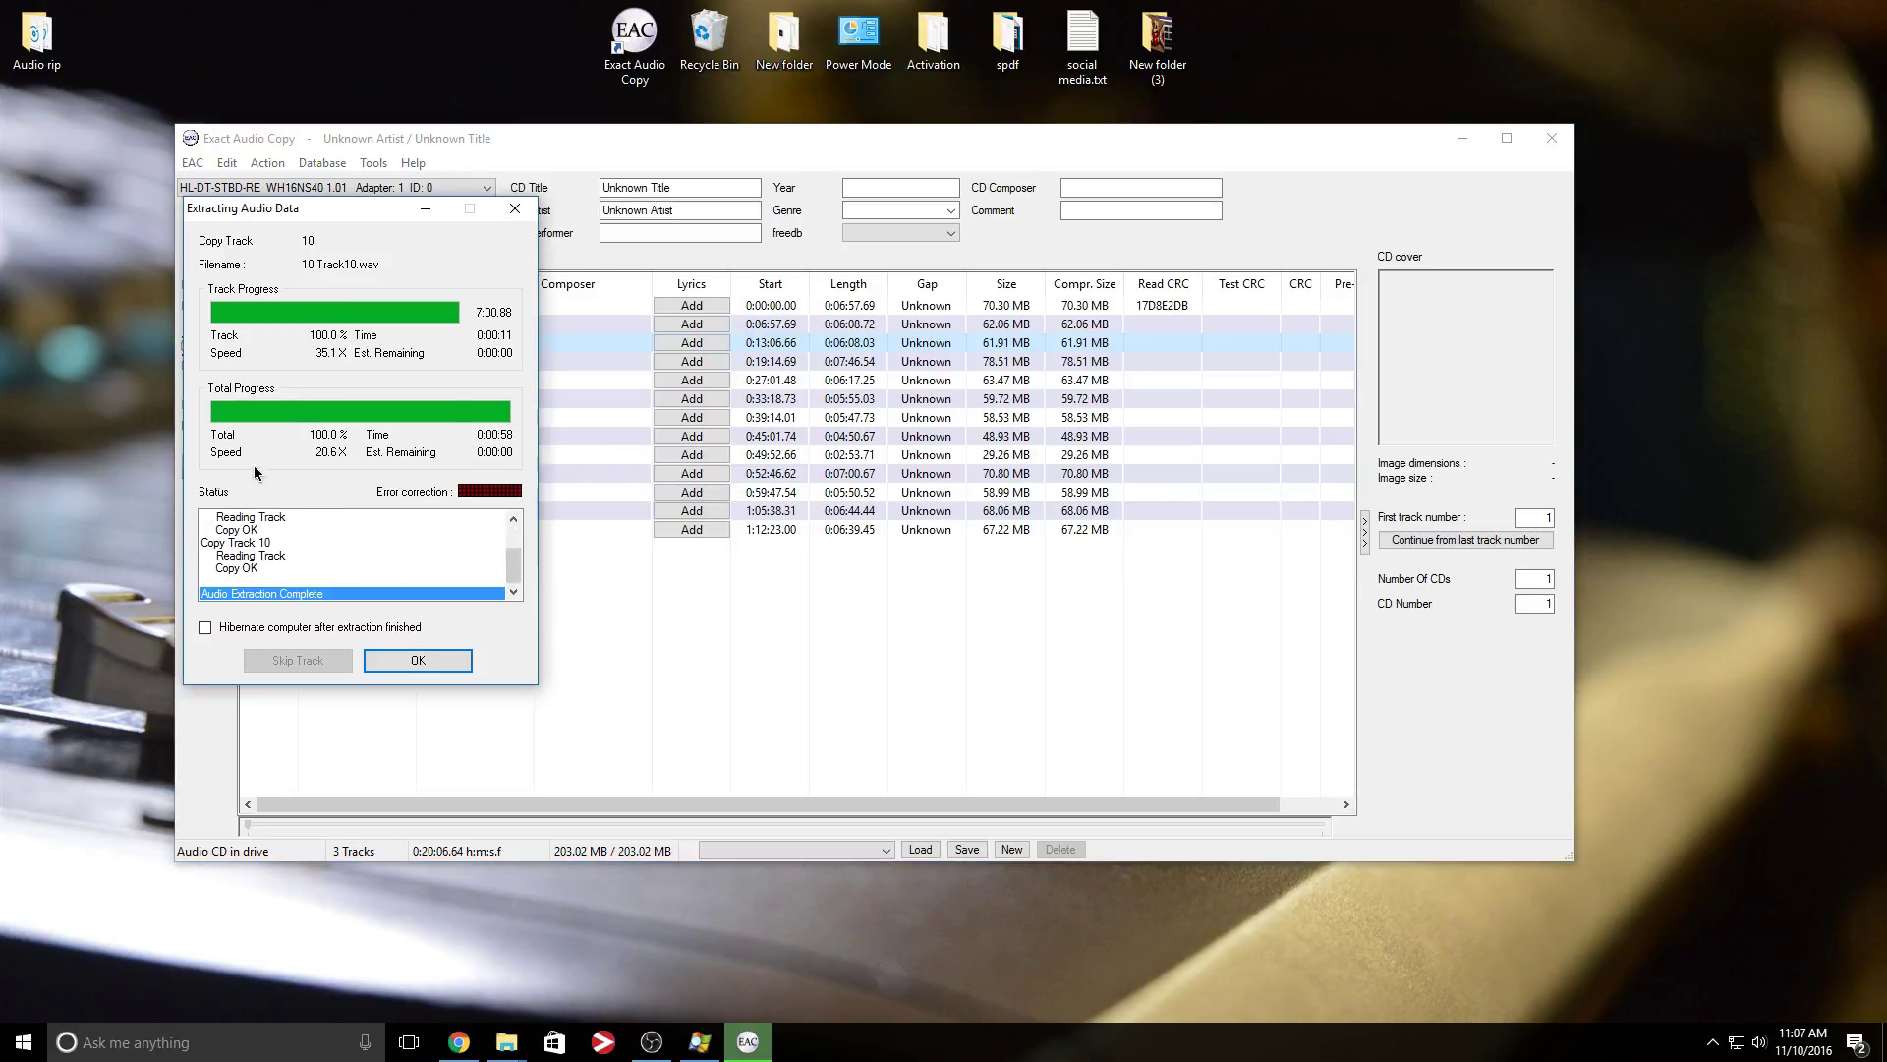
click(417, 661)
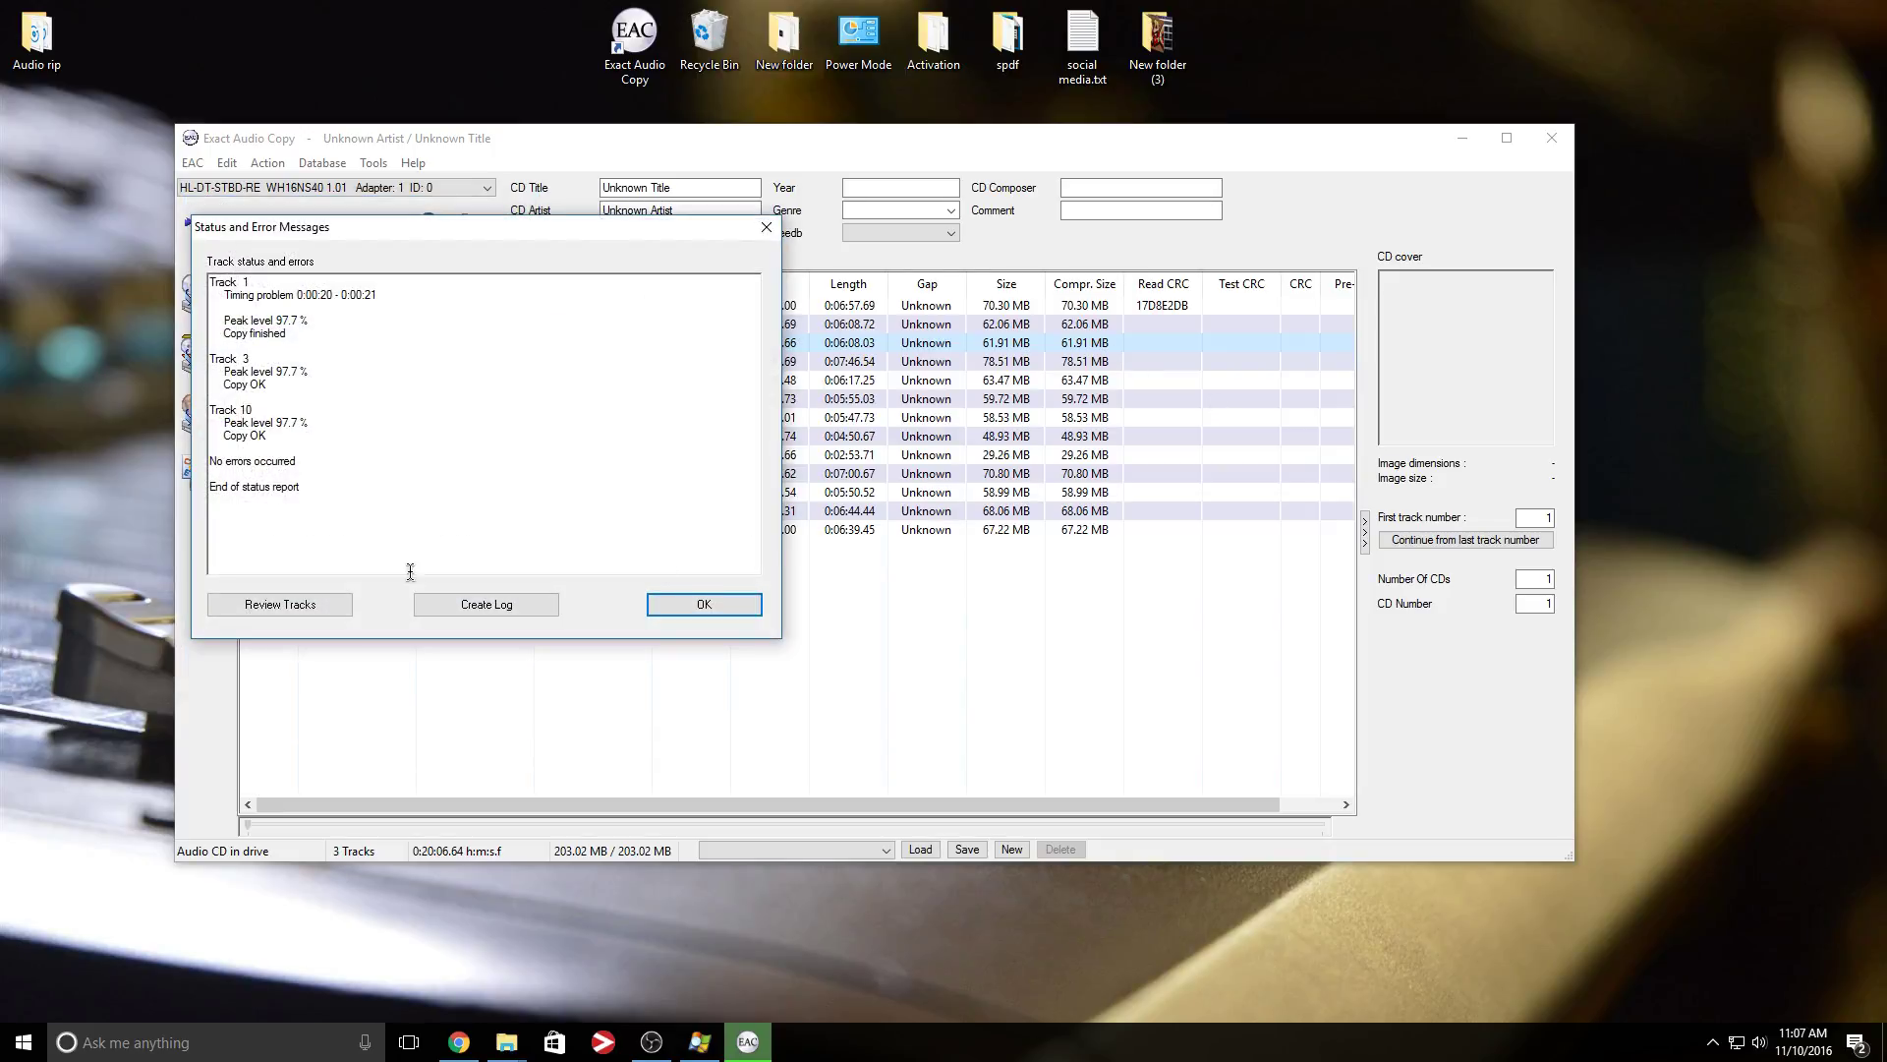
drag(410, 573, 218, 333)
click(729, 604)
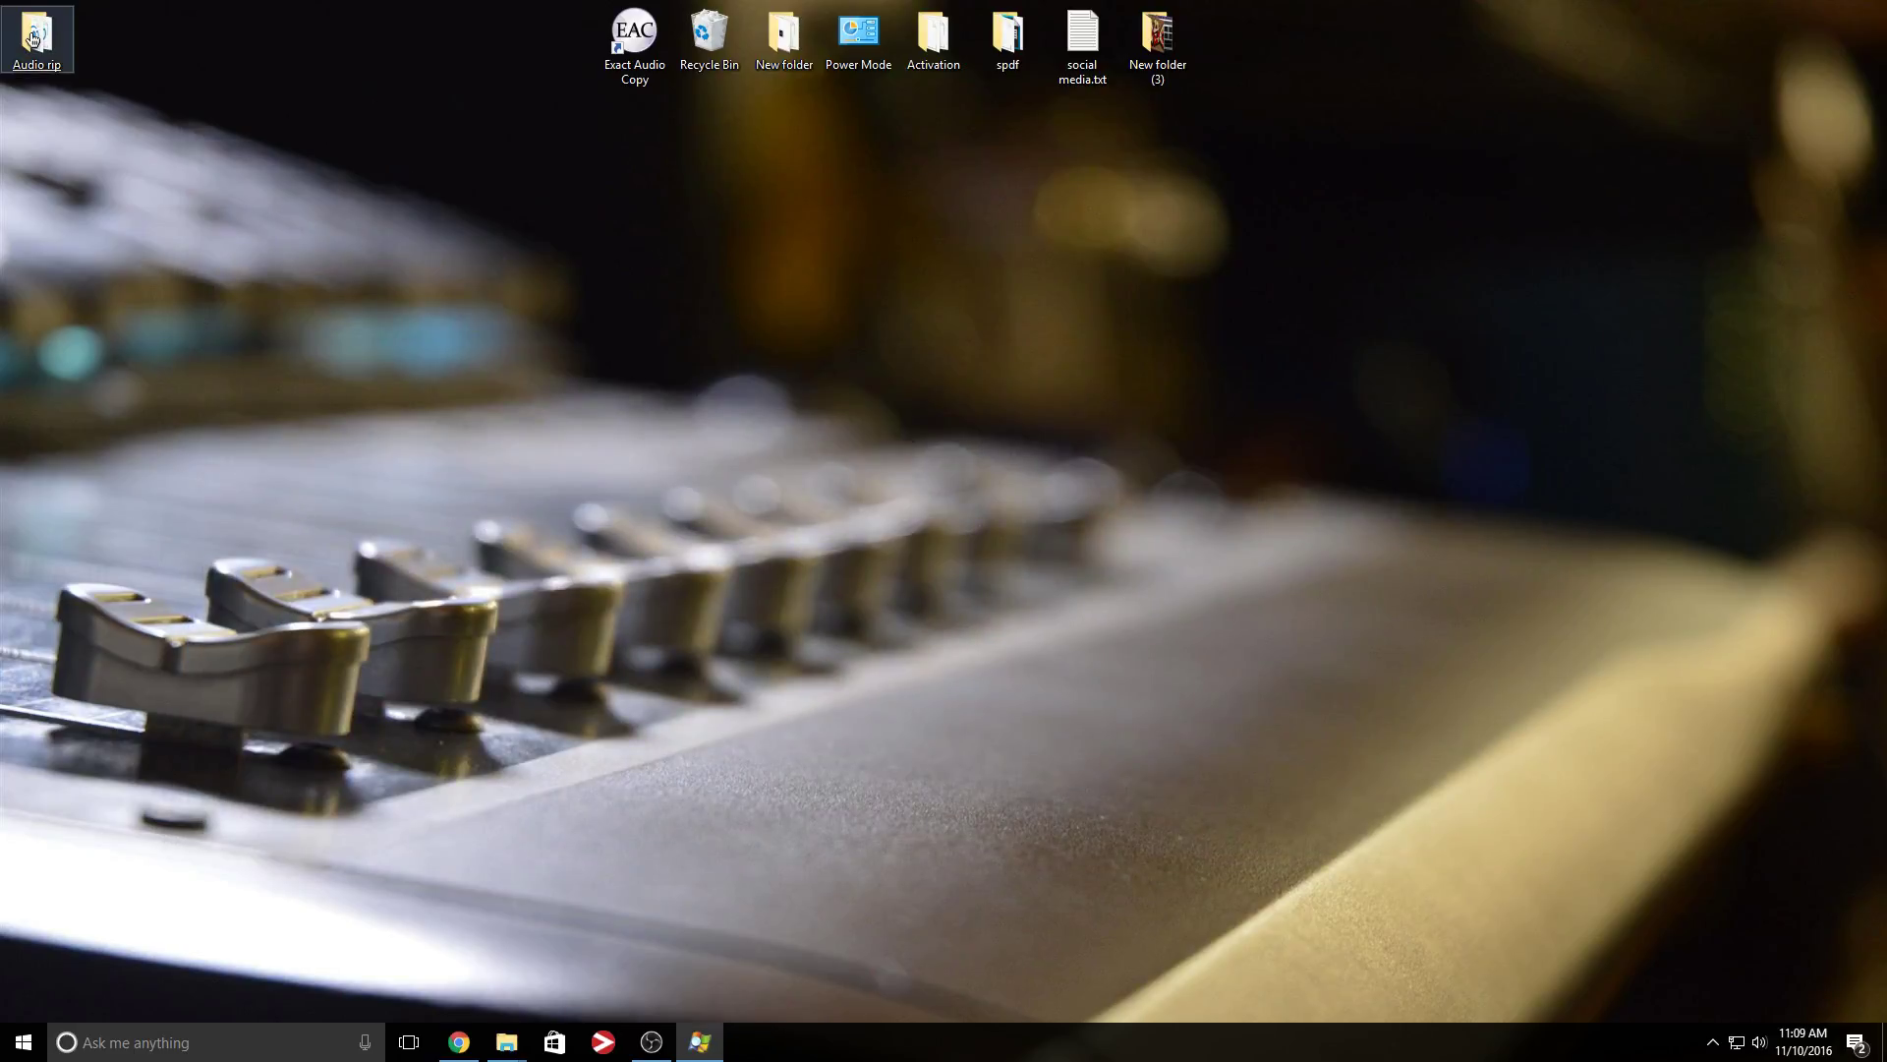
Step: Open the Audio rip folder and maximize its window to full screen
right_click(32, 37)
click(244, 41)
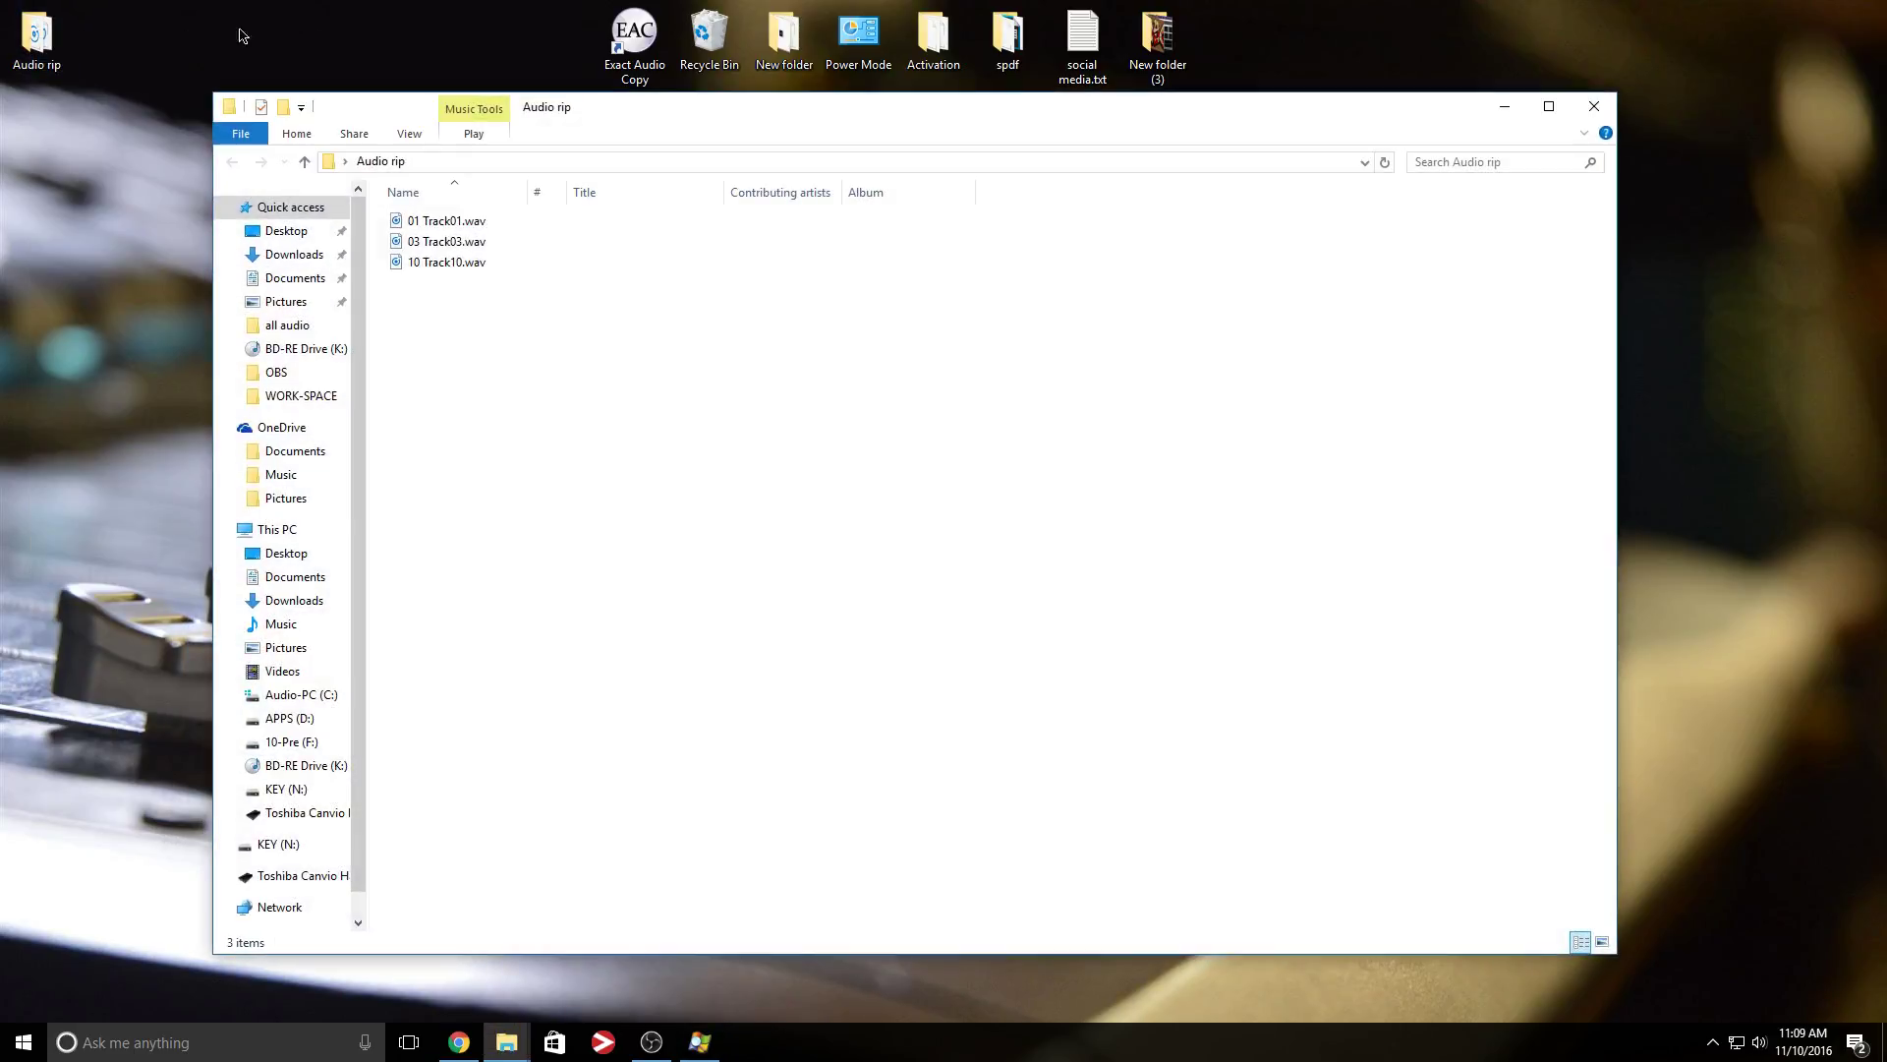
drag(586, 115, 574, 84)
drag(472, 329, 596, 442)
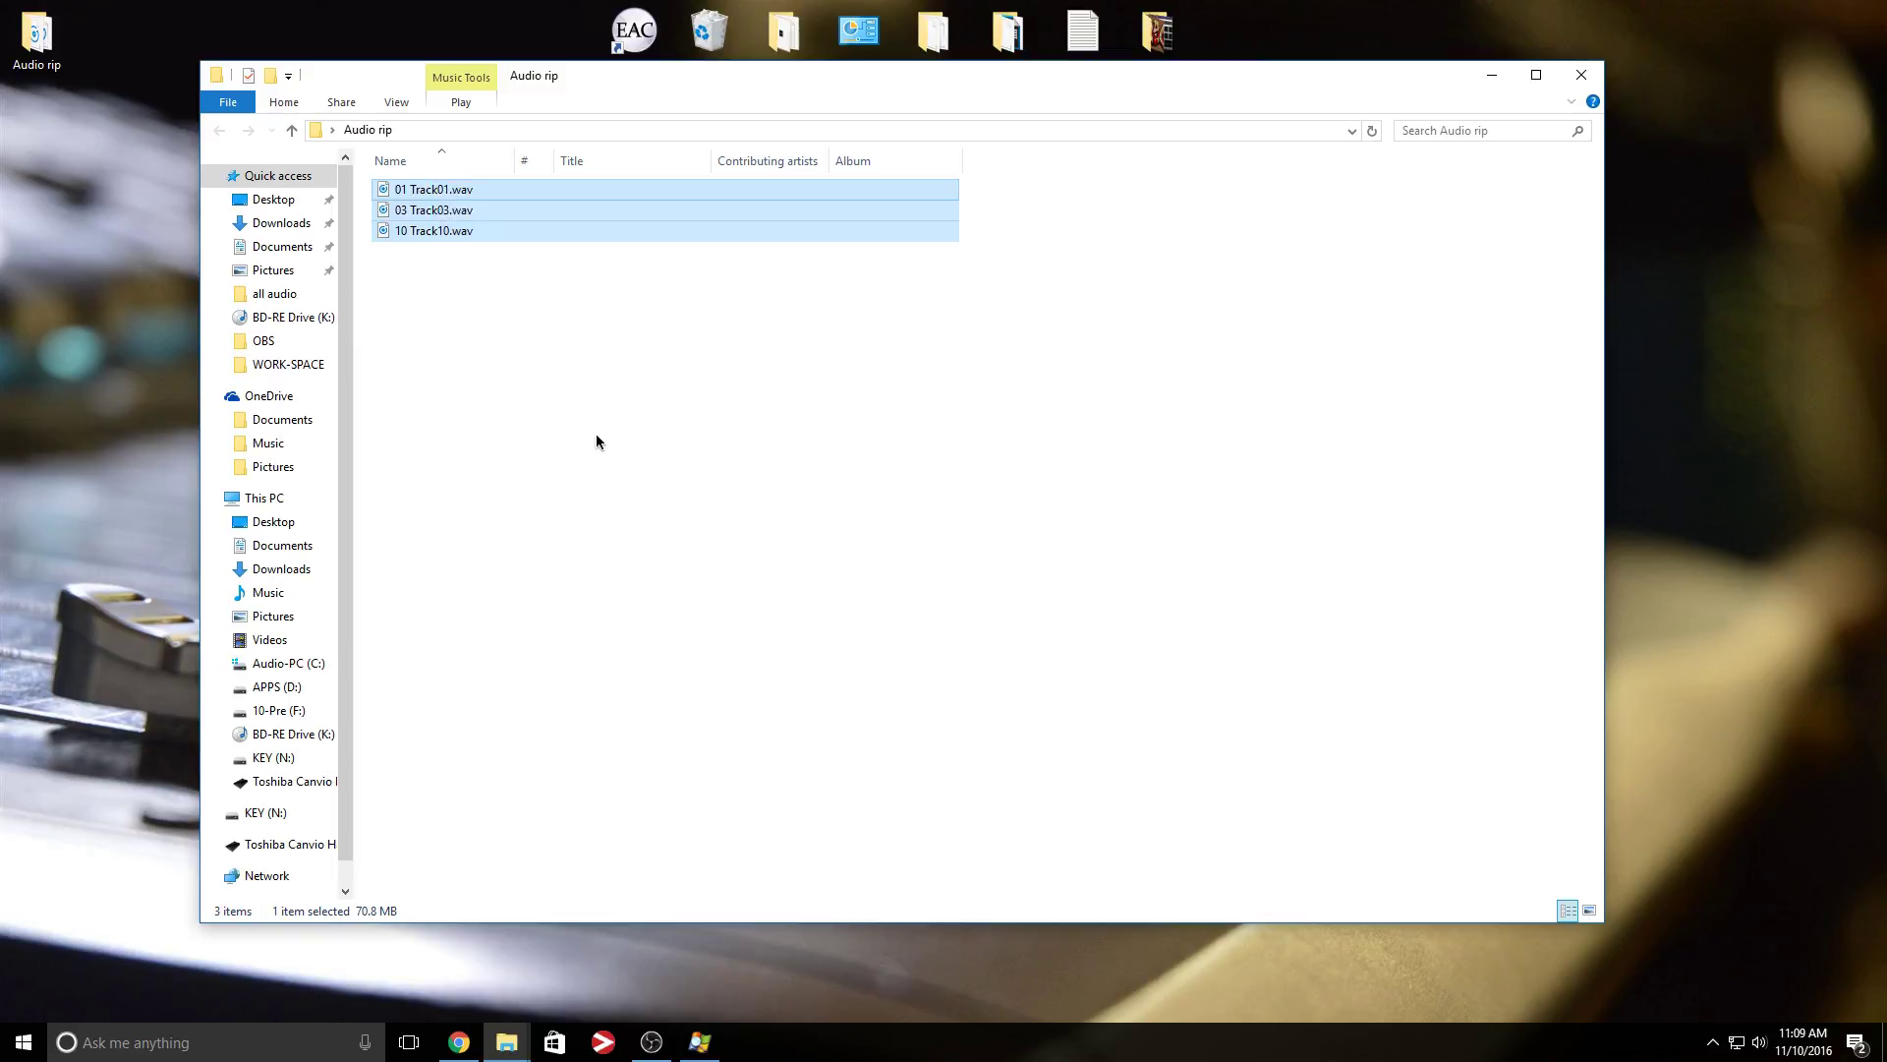
click(602, 437)
key(super+Up)
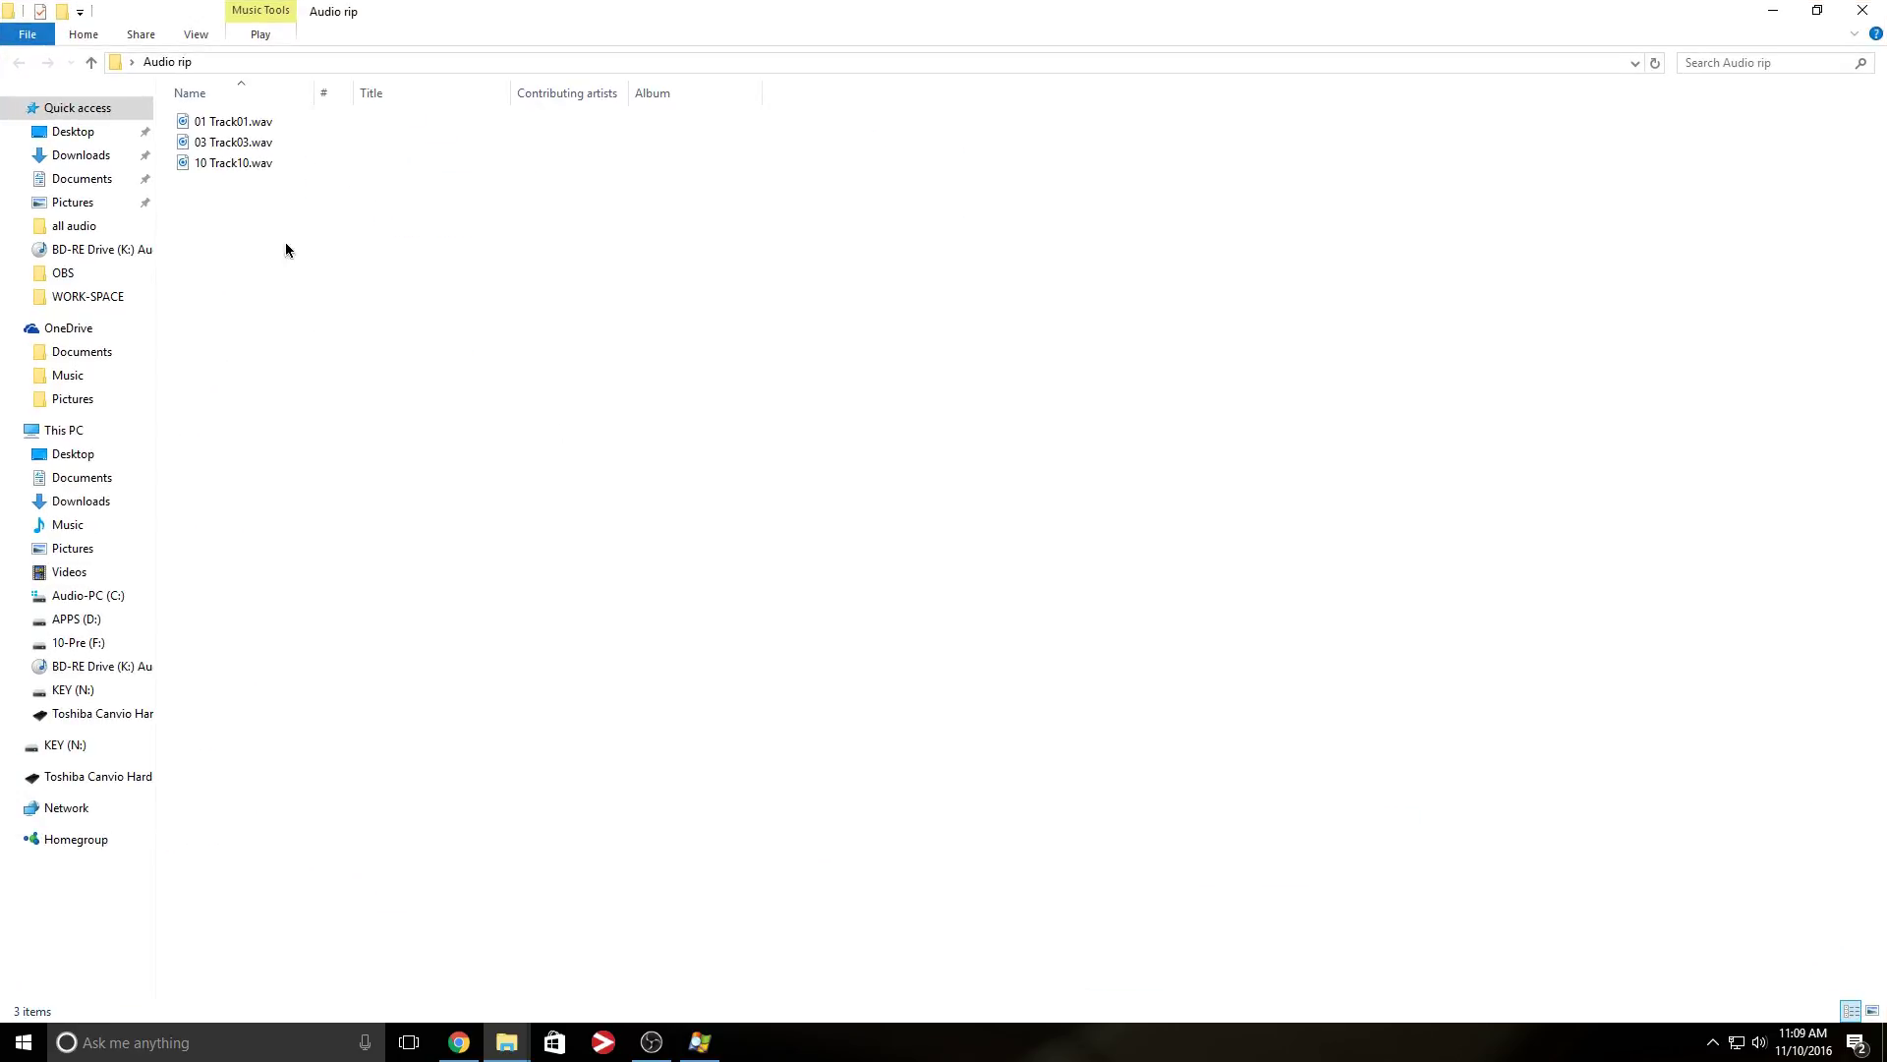
Step: Check the properties of 01 Track01.wav to confirm its 70.3 MB size, then close them
click(246, 125)
right_click(246, 127)
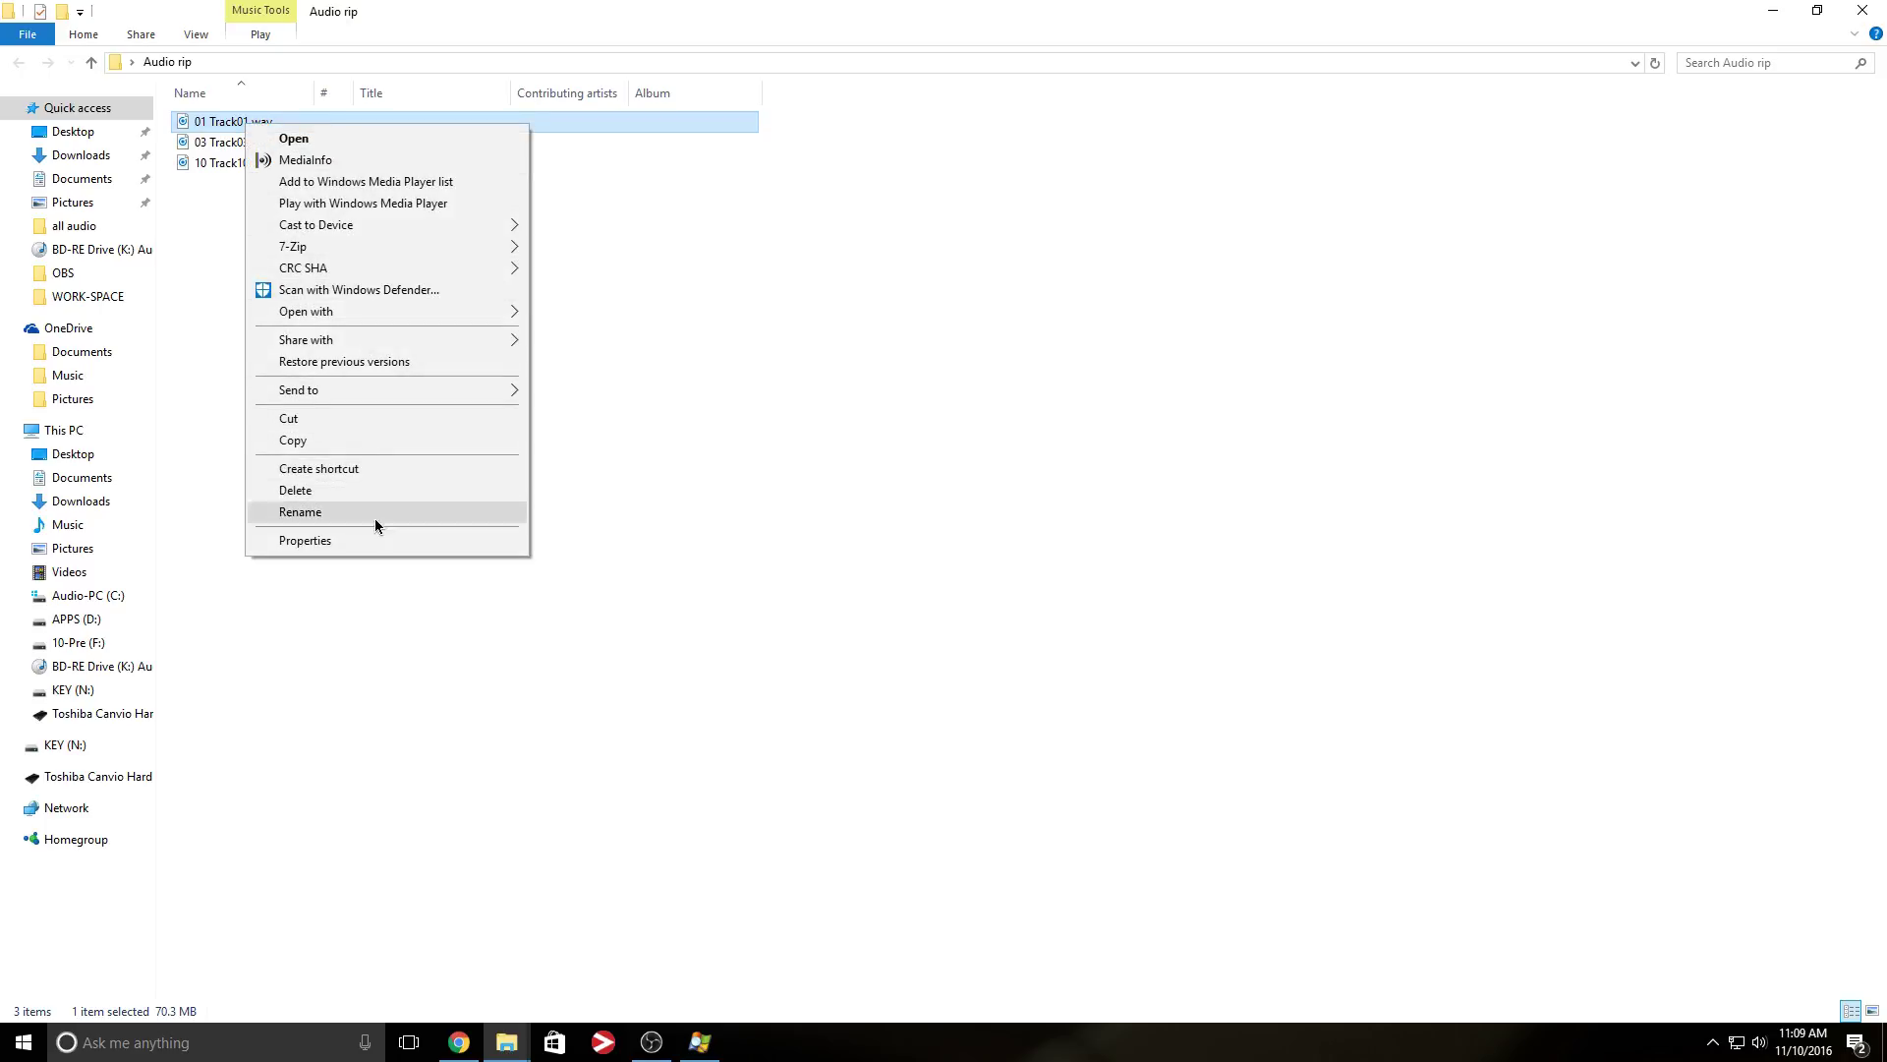
click(389, 545)
drag(365, 152, 799, 244)
drag(911, 440, 779, 439)
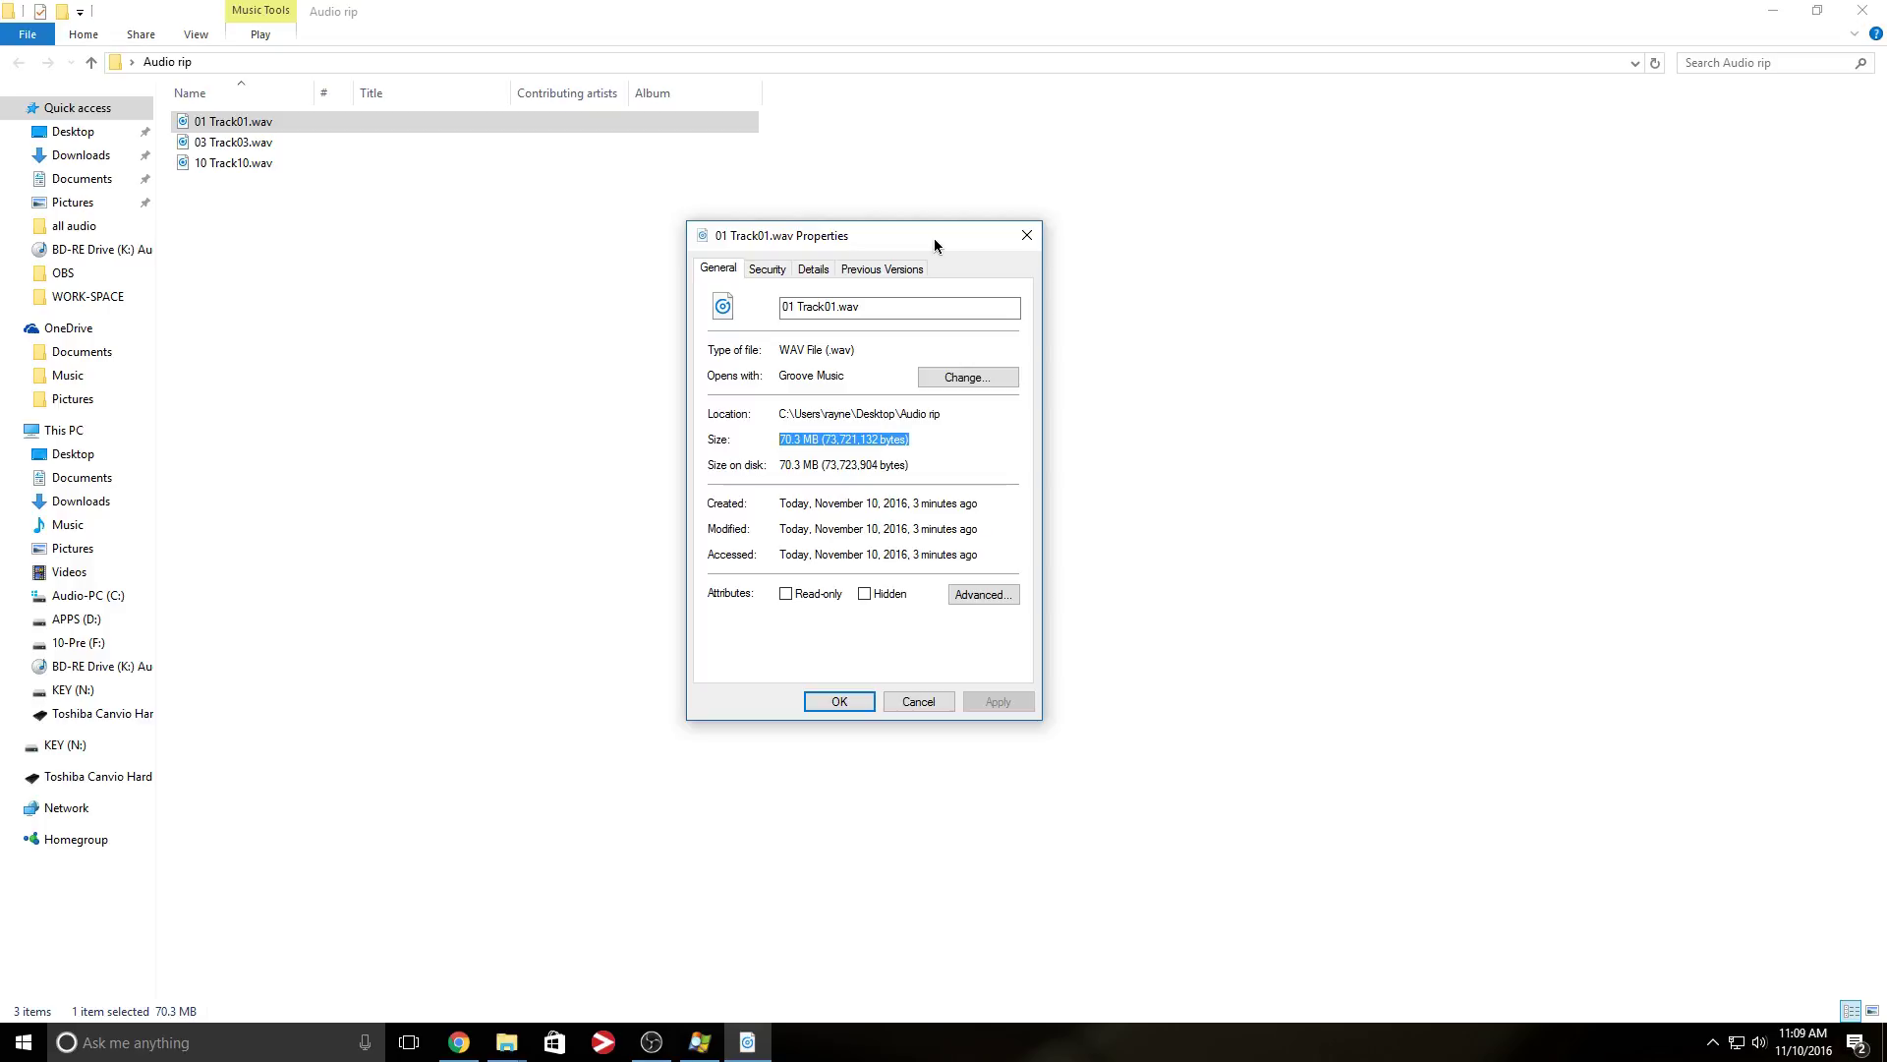
key(Escape)
click(655, 340)
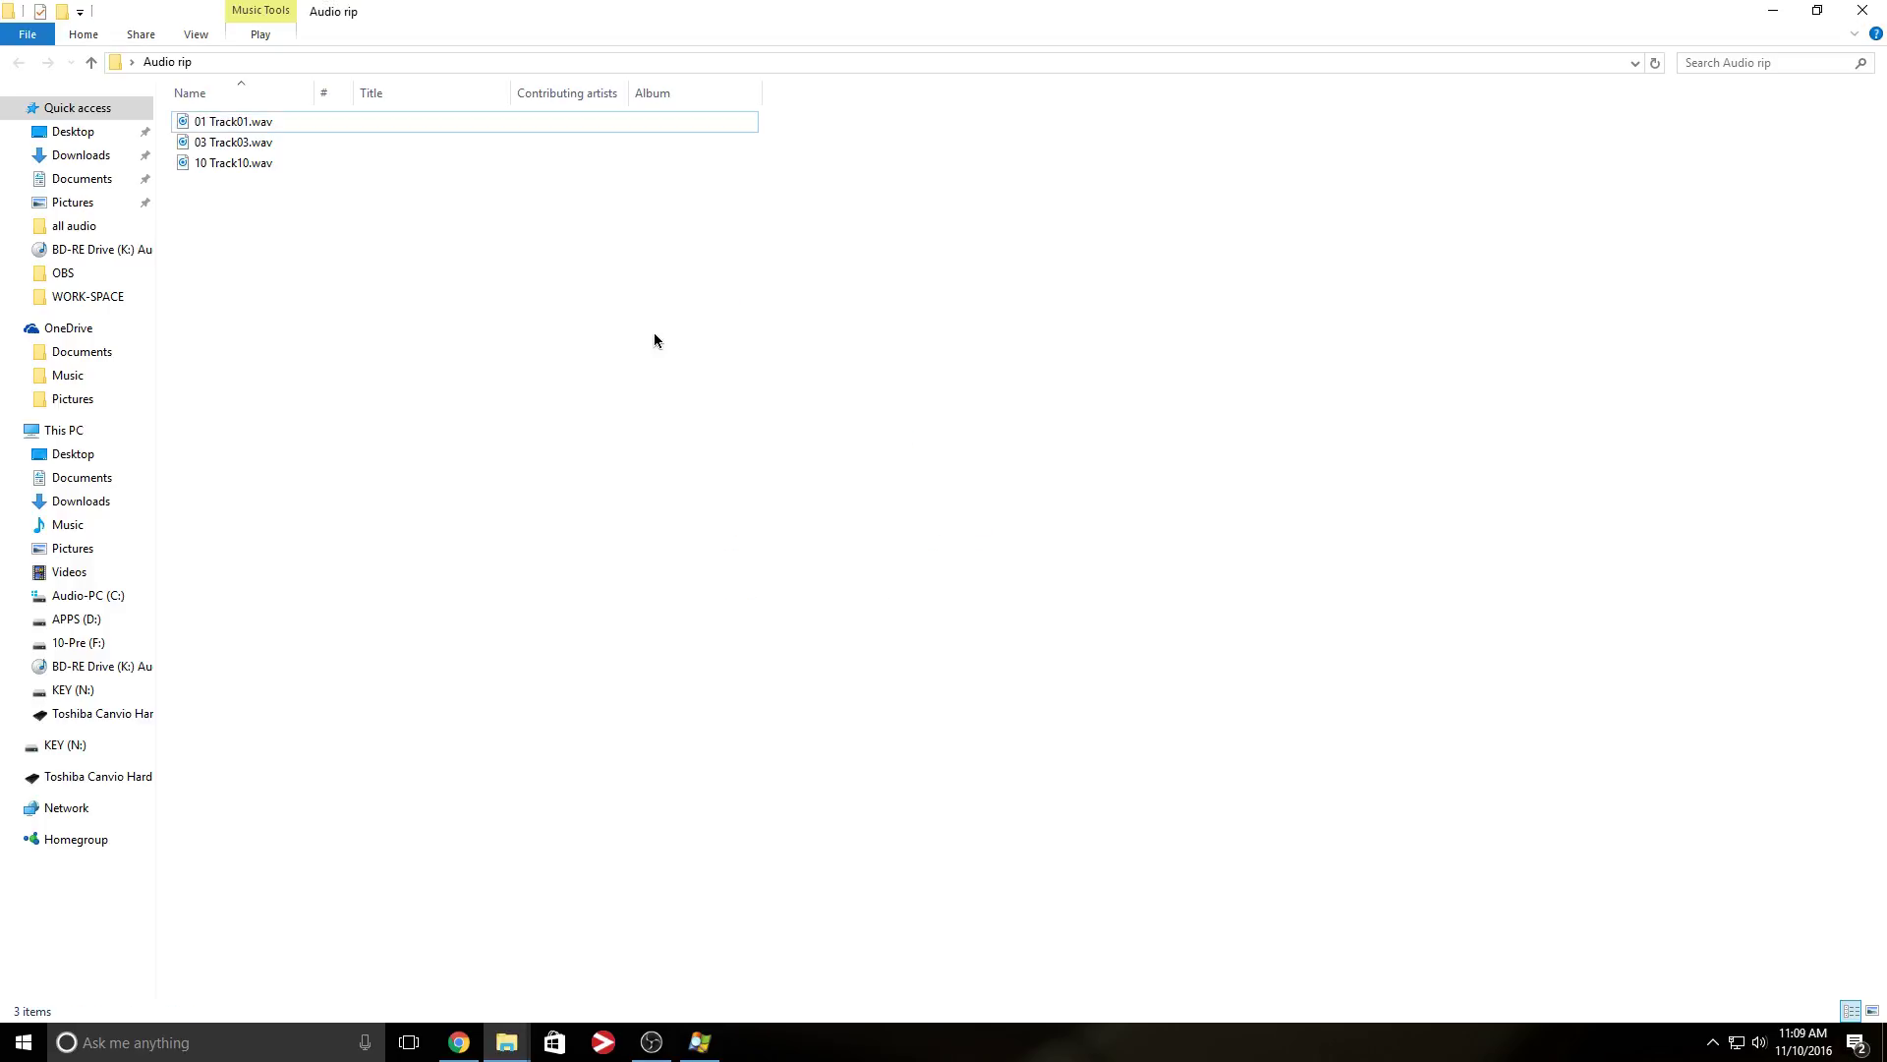